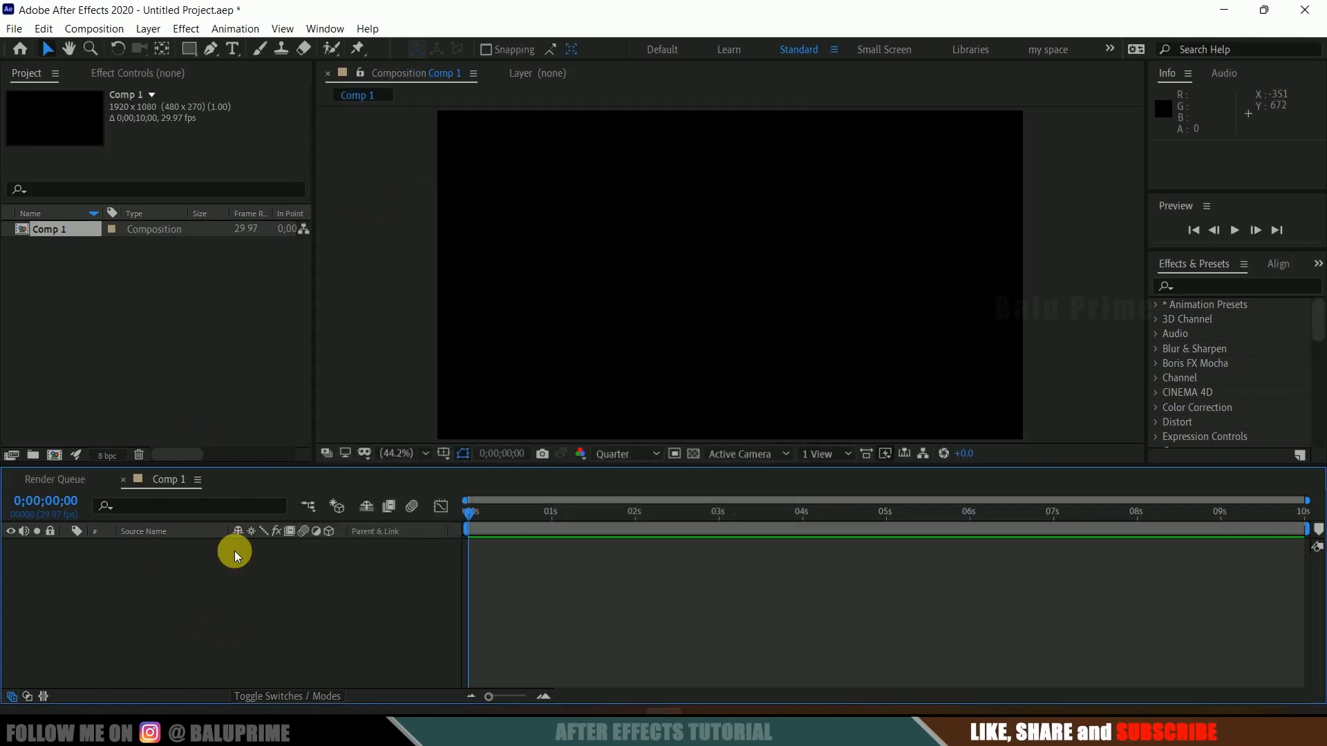
Step: Create a new solid layer named element at 1920 x 1080 in Comp 1
left_click(149, 28)
mouse_move(157, 47)
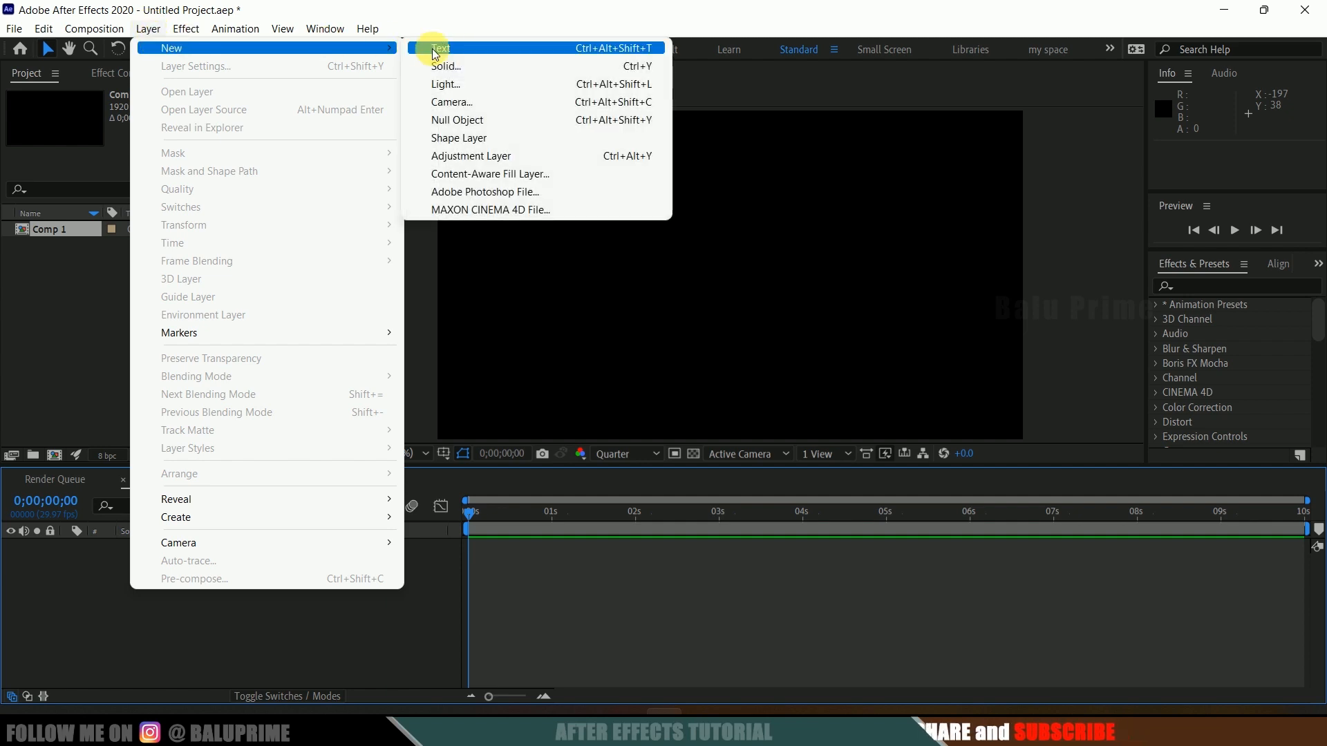
left_click(433, 68)
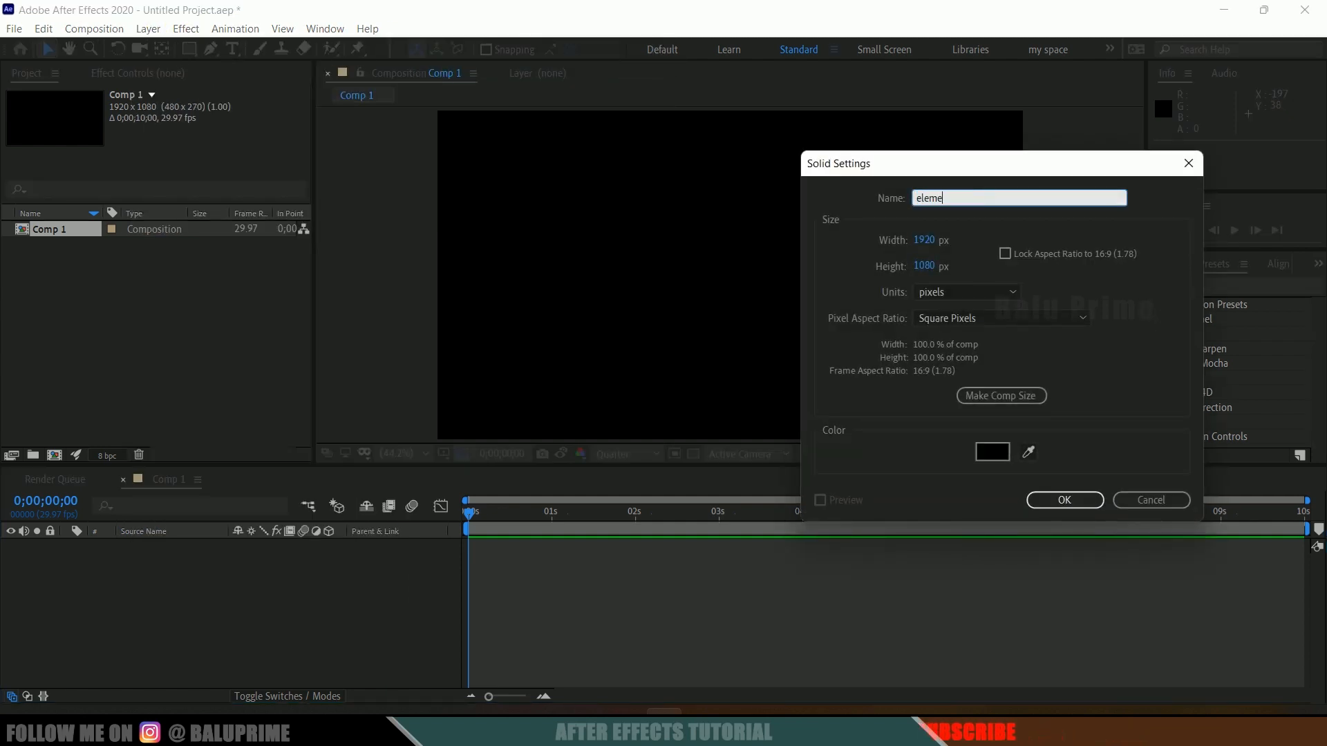
left_click(1062, 498)
Step: Search the effects for element and apply the Element effect to the solid layer
left_click(1232, 286)
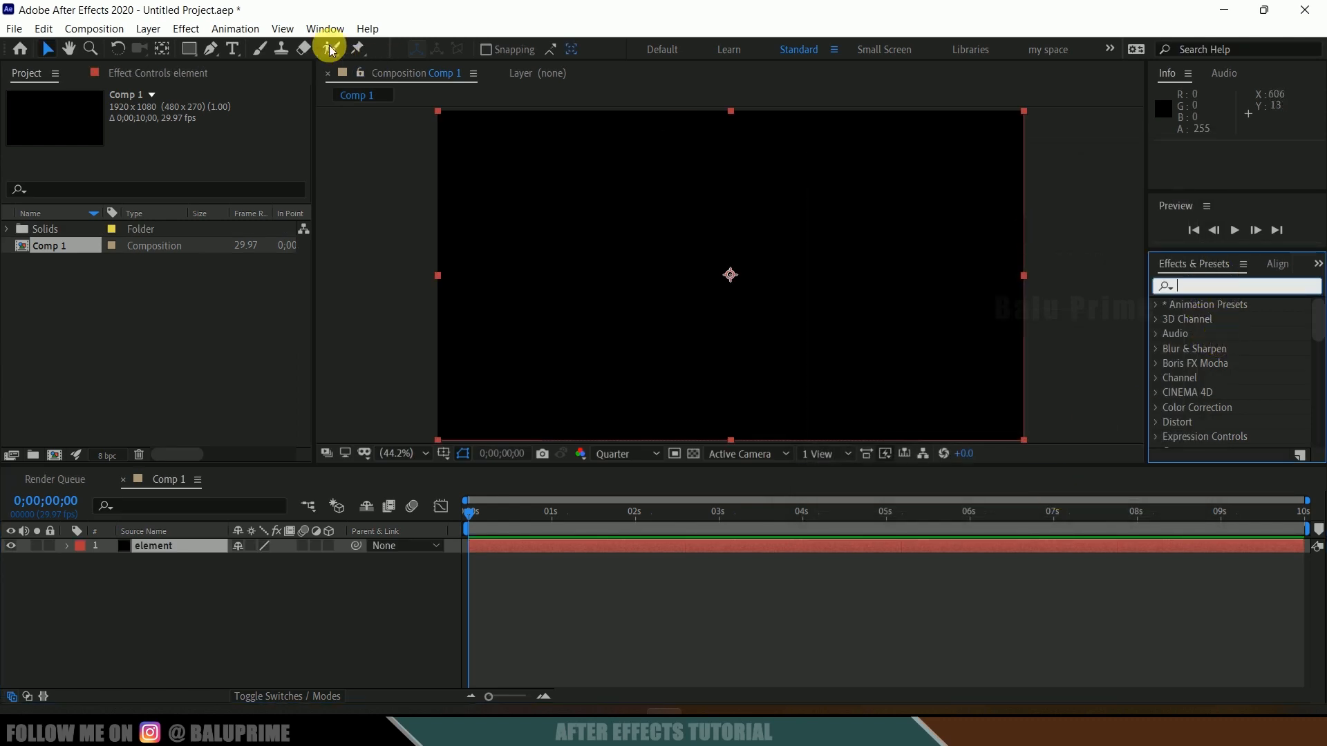
left_click(313, 29)
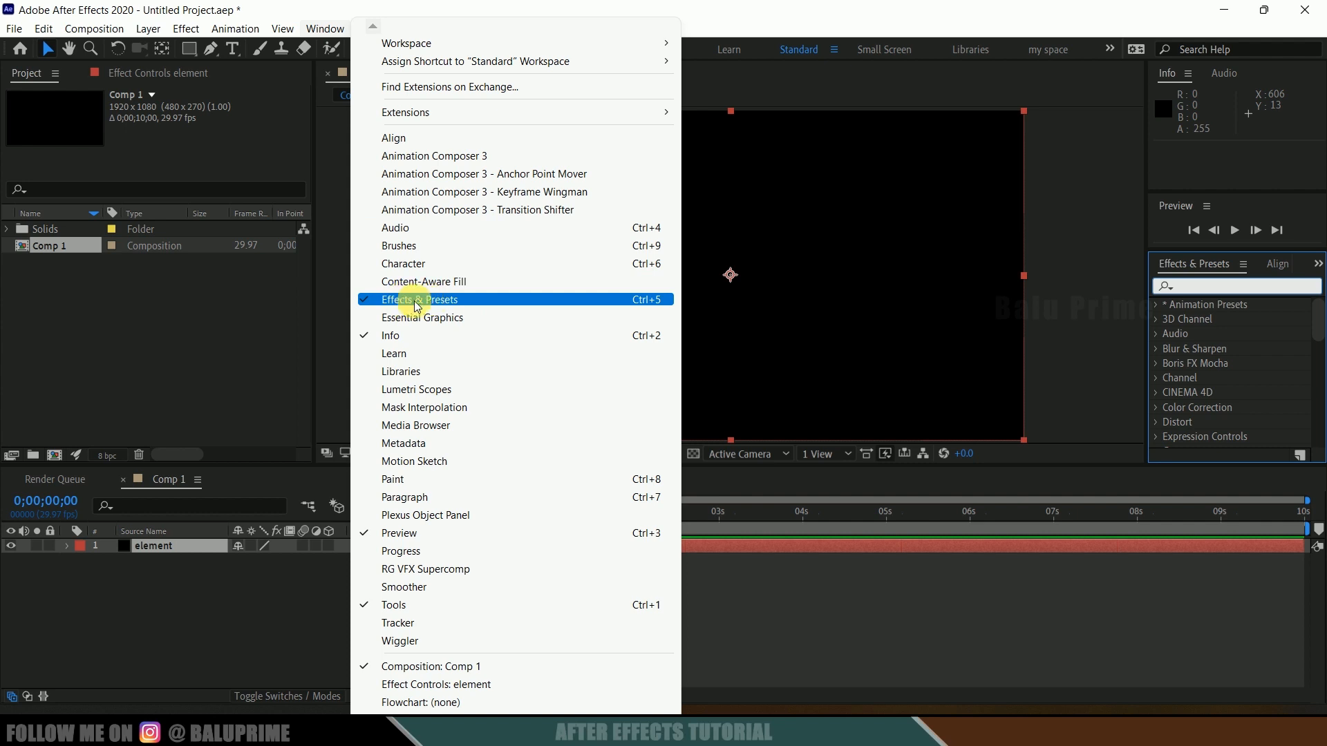
left_click(1199, 289)
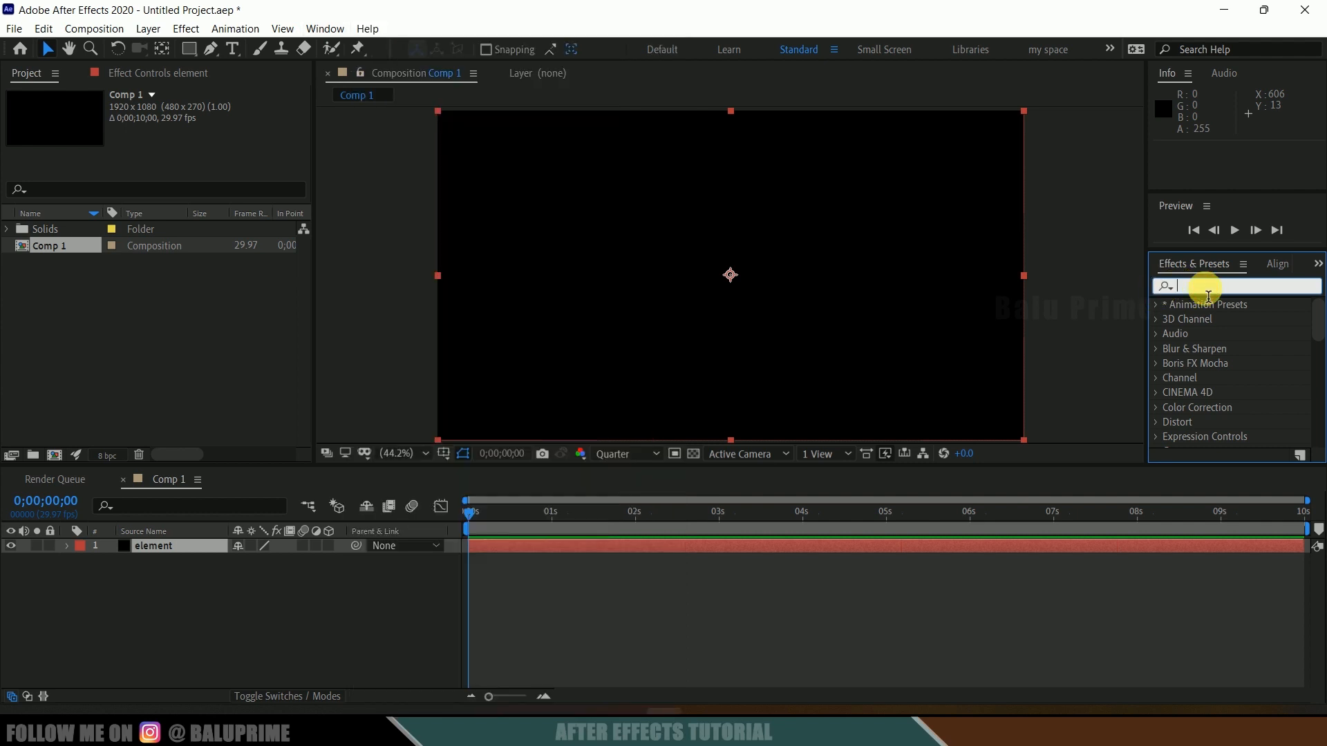
type("eleme")
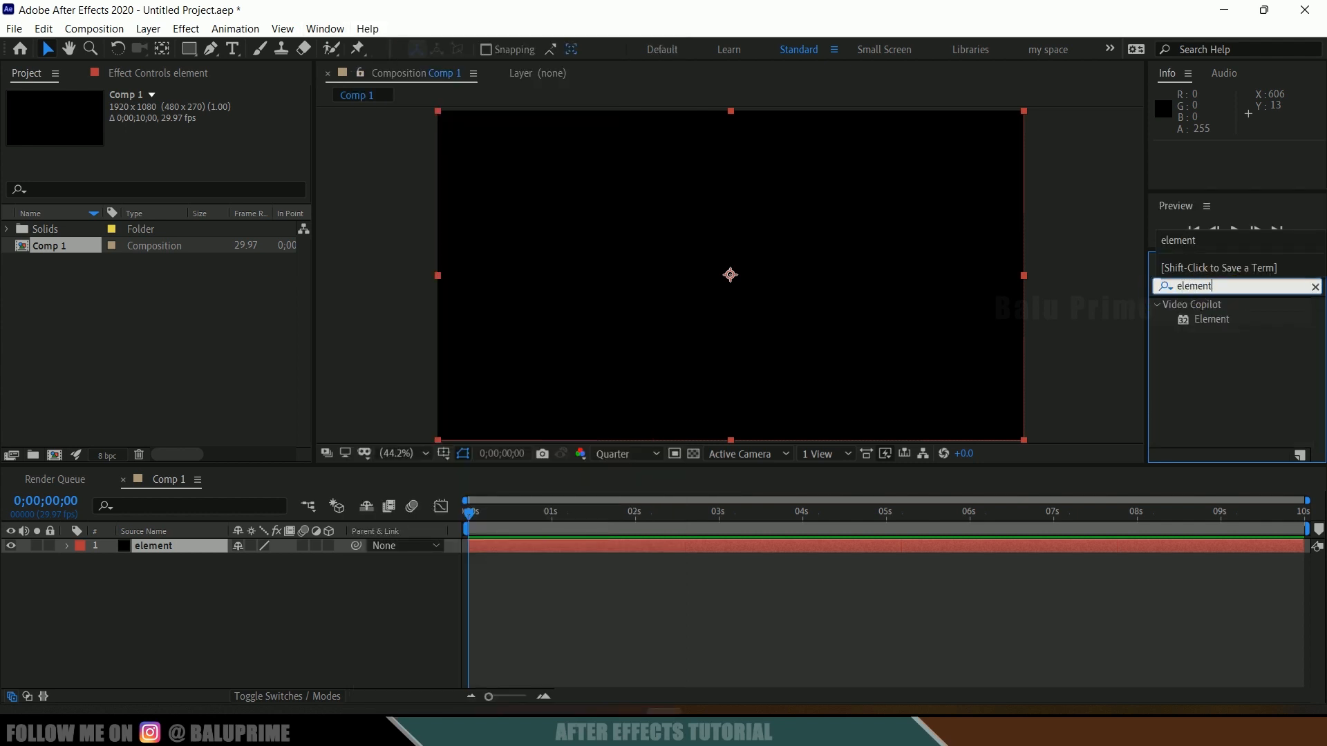
type("nt")
left_click(1202, 320)
left_click_drag(1209, 330, 168, 545)
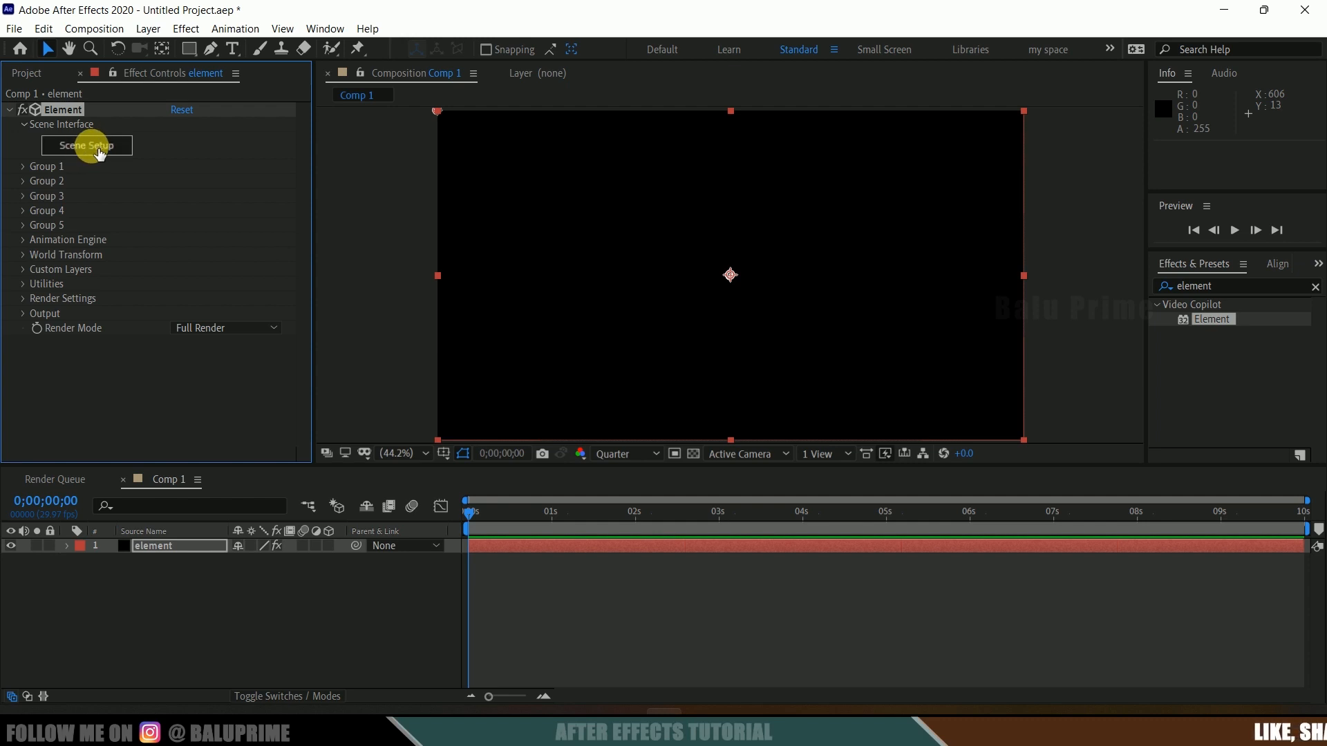
Step: Open Scene Setup and import the 12140_Skull_v3_L2.obj model with Bottom force alignment
left_click(87, 146)
left_click_drag(434, 368, 491, 379)
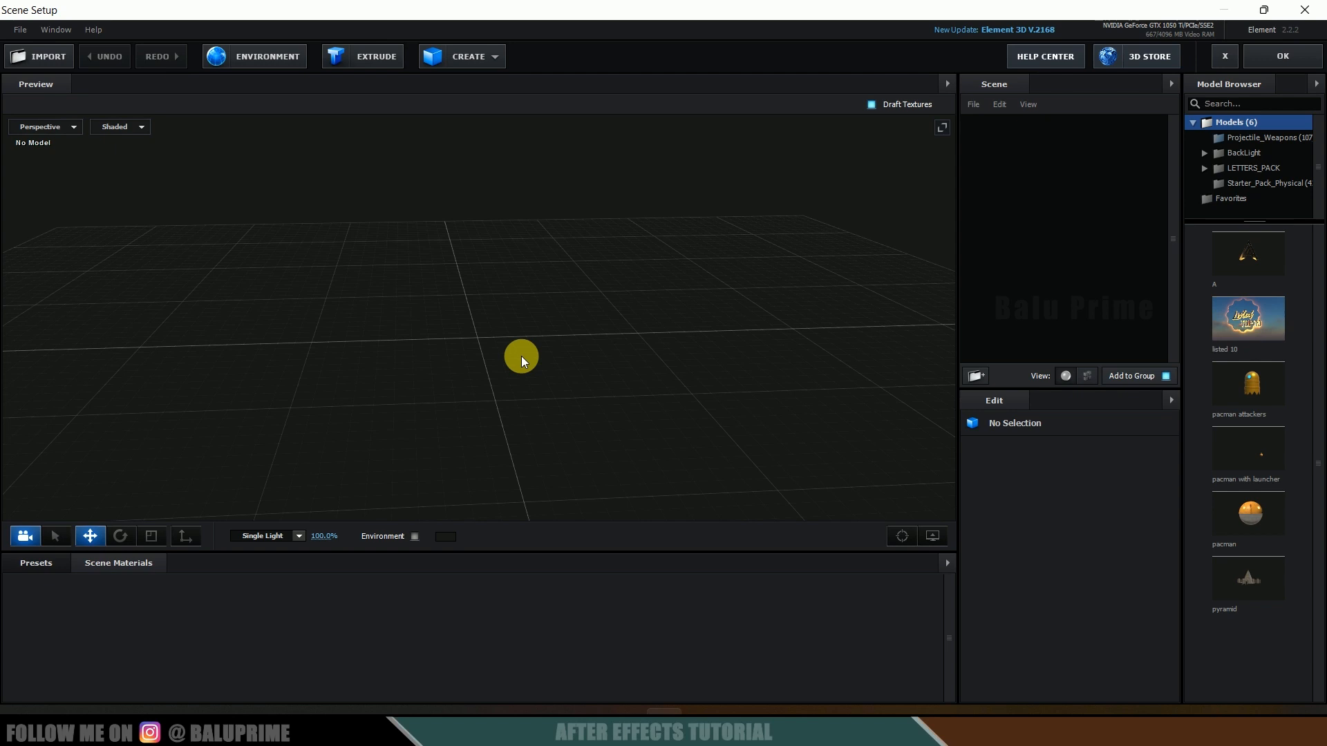
left_click(43, 60)
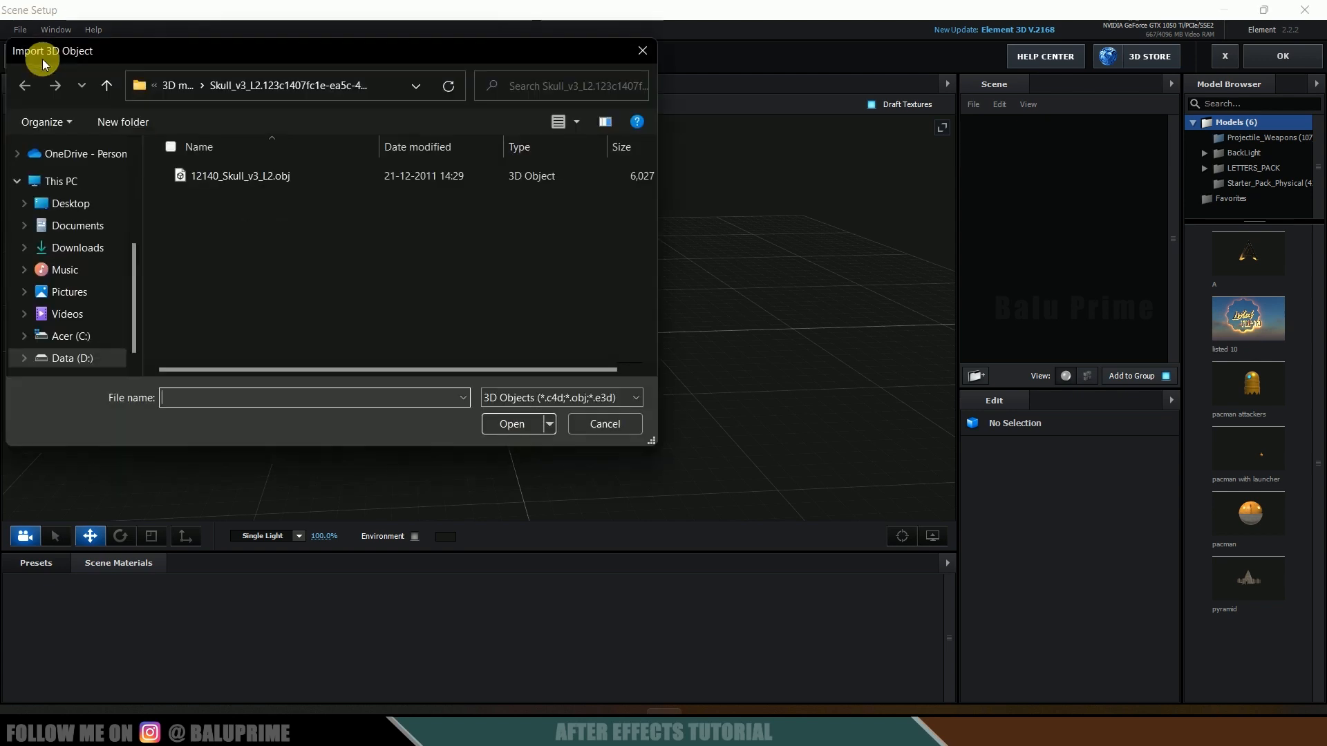
left_click(288, 181)
left_click(513, 424)
left_click(693, 421)
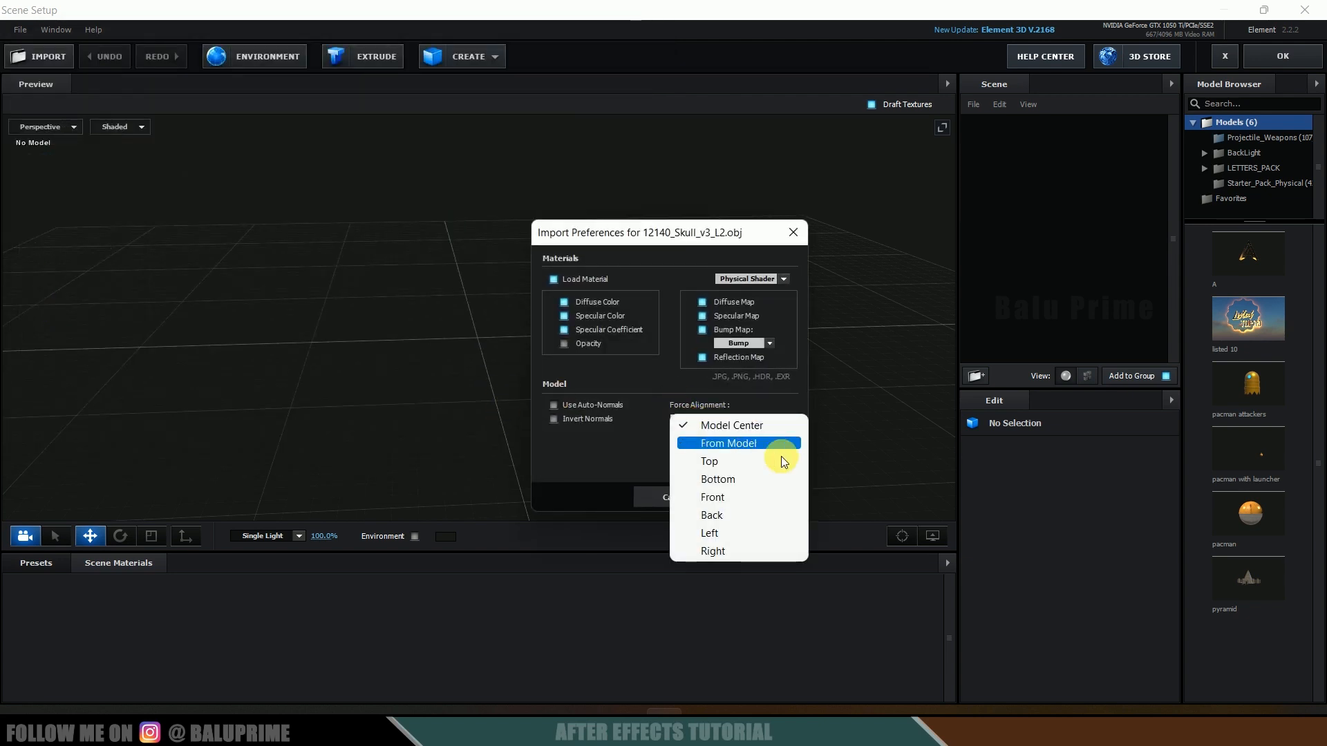
left_click(756, 479)
left_click(774, 496)
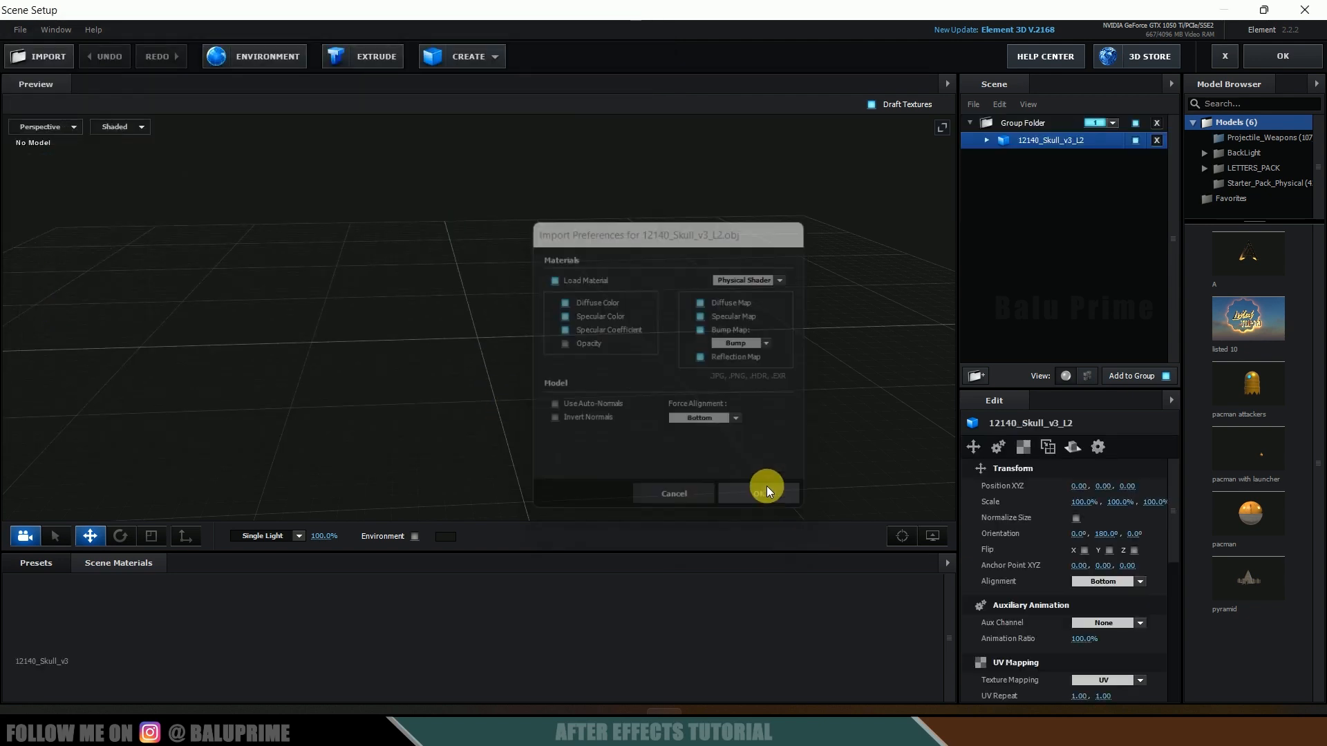
Step: Apply the Metal_Diffused physical material to the skull model
left_click_drag(558, 398, 611, 412)
left_click(43, 564)
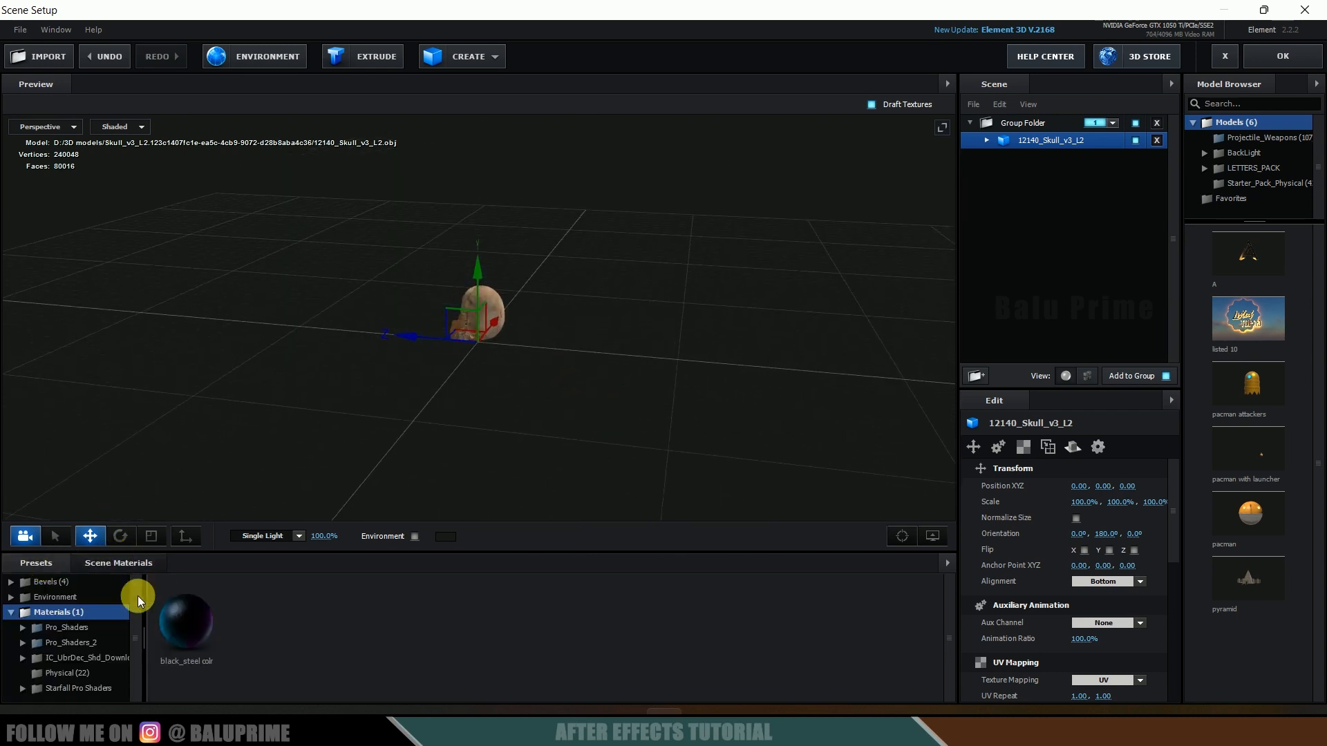
left_click(76, 672)
scroll(463, 634, "down", 1)
left_click_drag(196, 669, 1101, 238)
left_click_drag(1037, 153, 1027, 141)
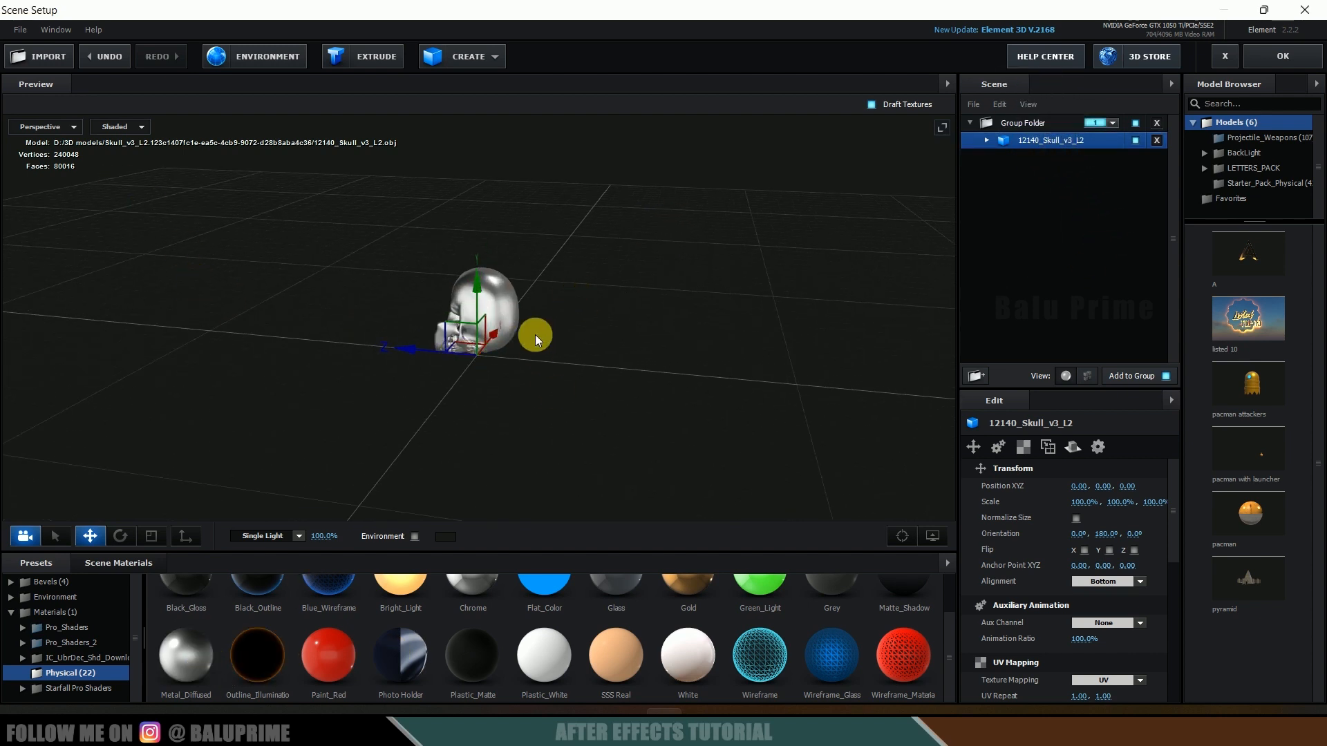
Step: Scale the skull up uniformly to about 198.9%
key("r")
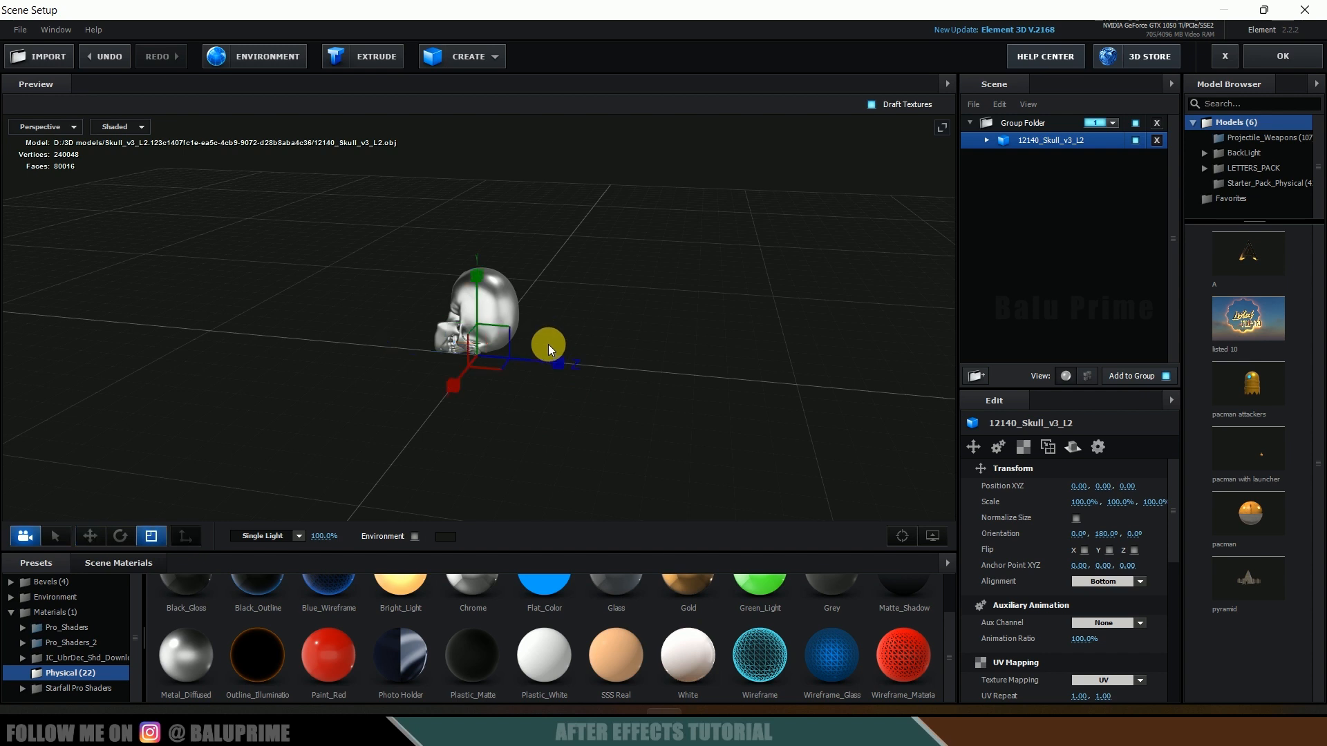
left_click_drag(483, 350, 553, 347)
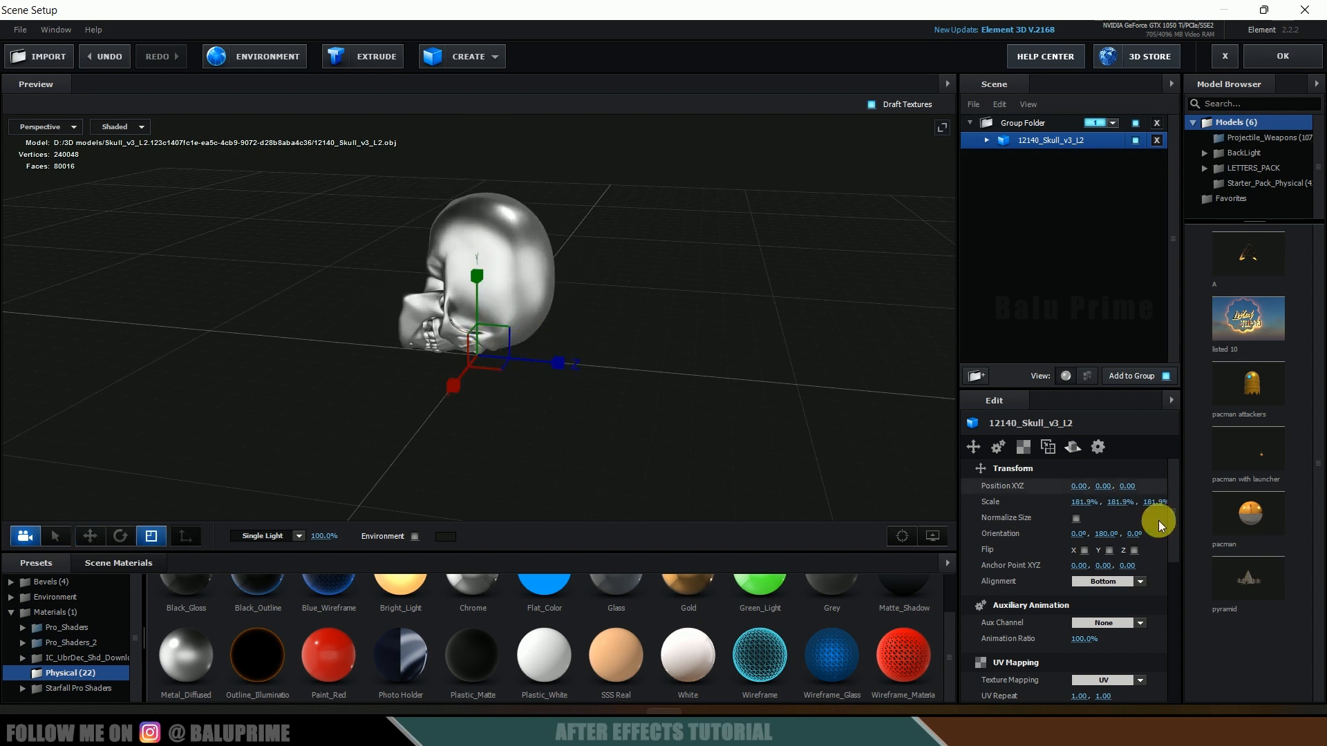
scroll(1040, 499, "down", 3)
scroll(1044, 496, "up", 3)
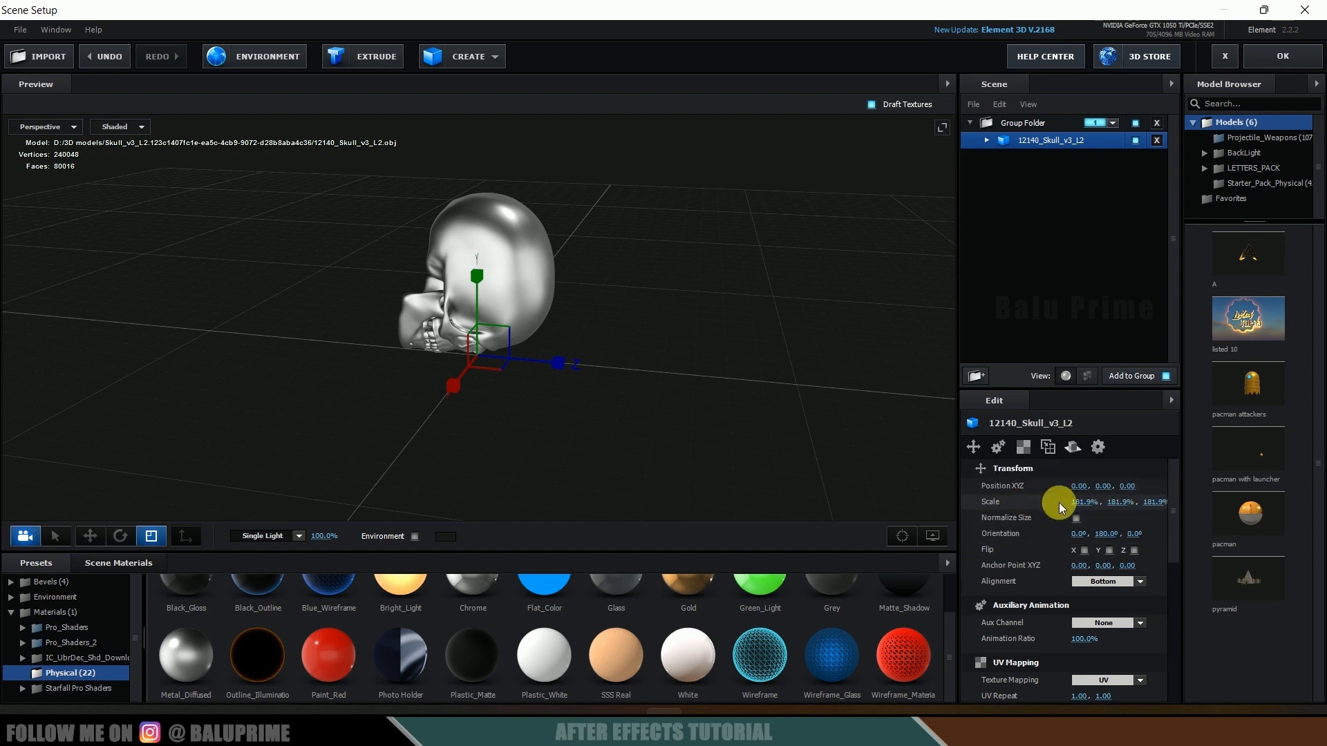
left_click_drag(1090, 502, 1120, 498)
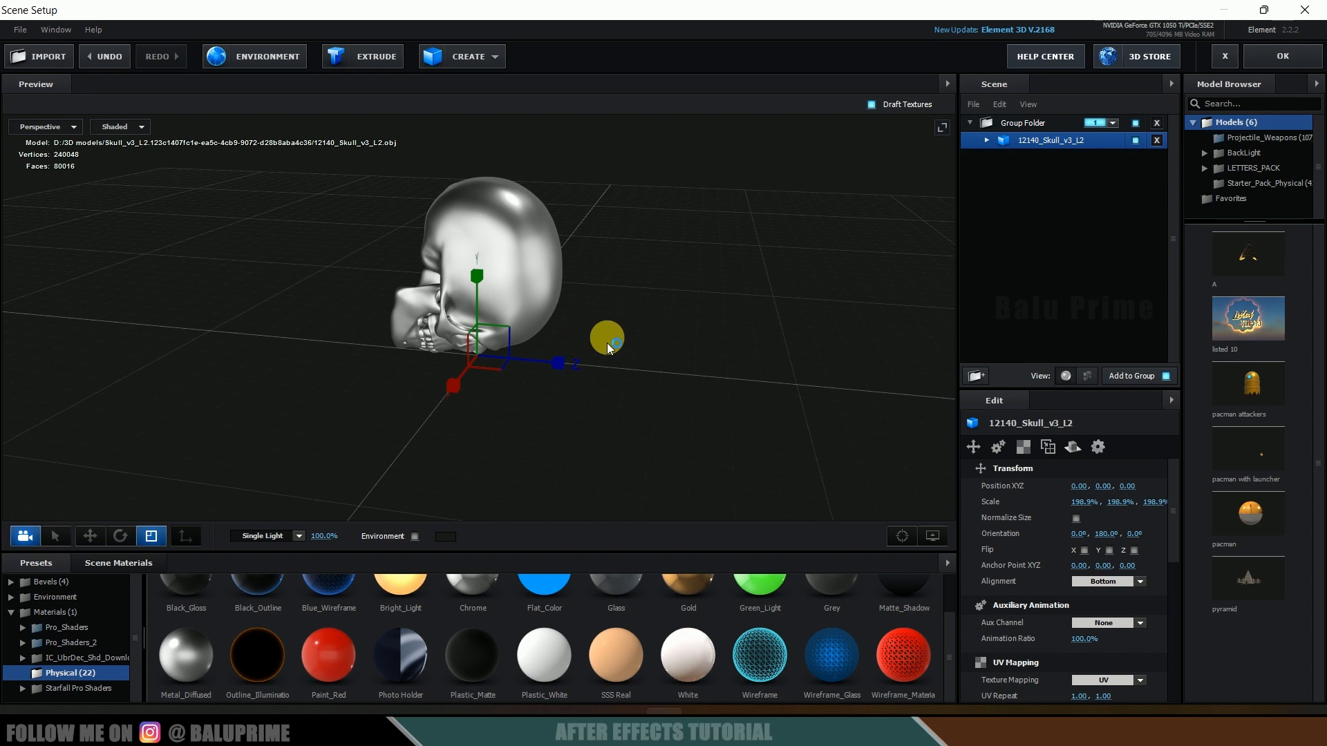
Step: Rotate the skull to an orientation of about 276.2°, 0°, 180°
key("e")
left_click_drag(549, 330, 528, 300)
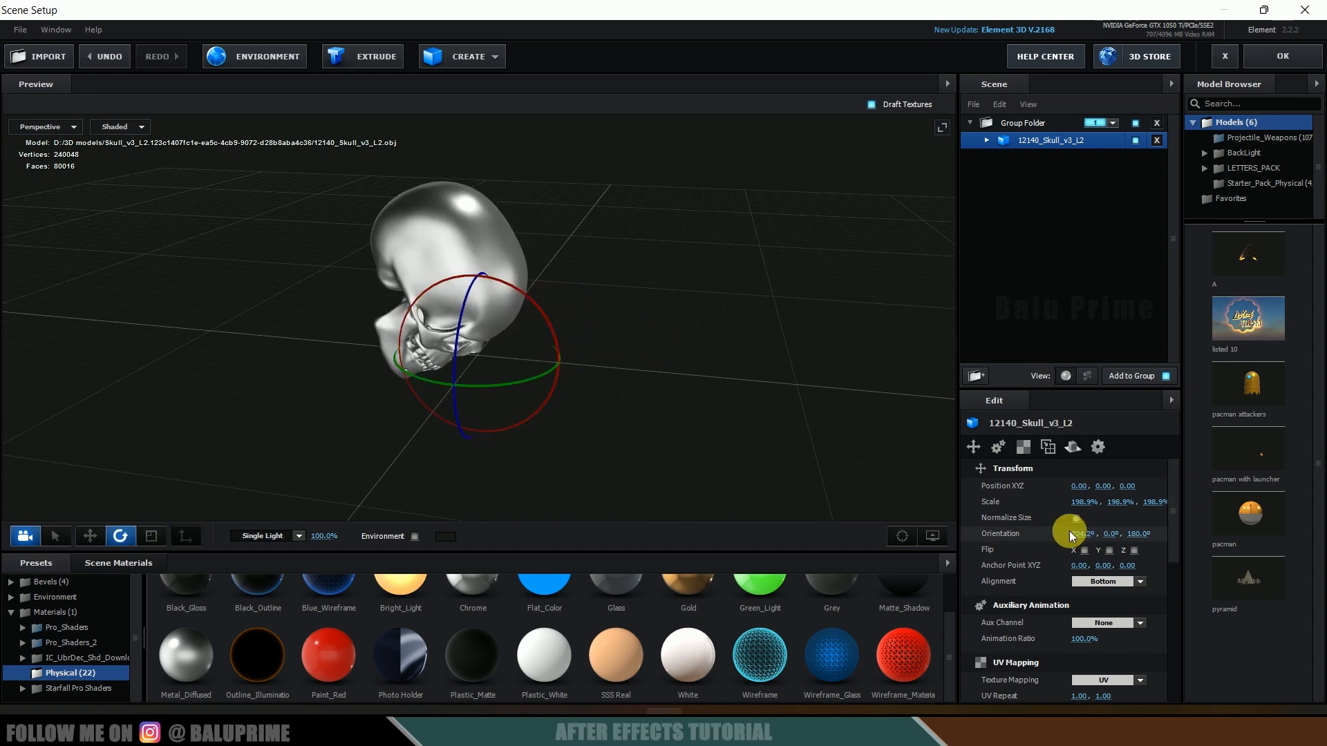
mouse_move(1089, 534)
left_mouse_down()
mouse_move(1134, 544)
mouse_move(1075, 536)
mouse_move(1094, 535)
left_mouse_up()
left_click_drag(558, 333, 450, 284)
Step: Refine the skull's X orientation to about 290.5° while viewing it from the Left
left_click(36, 132)
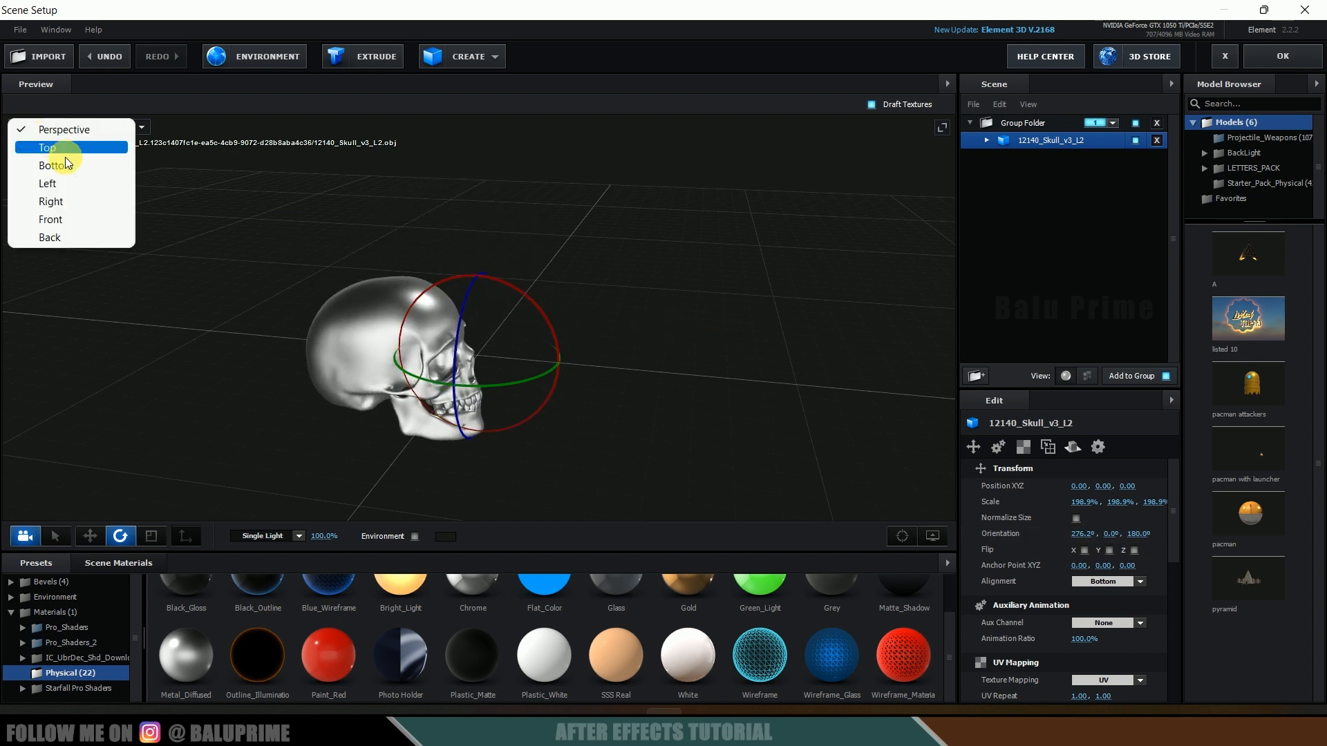
left_click(55, 216)
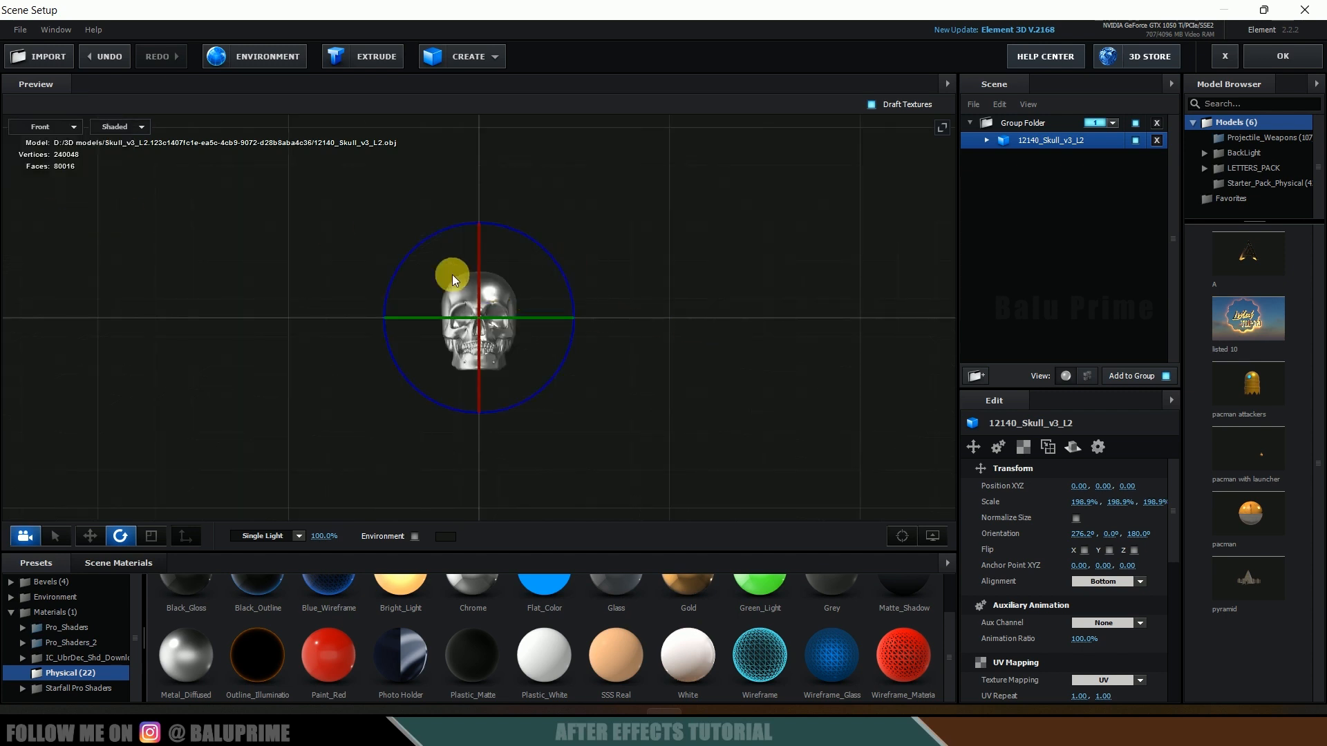
left_click(42, 126)
left_click(63, 187)
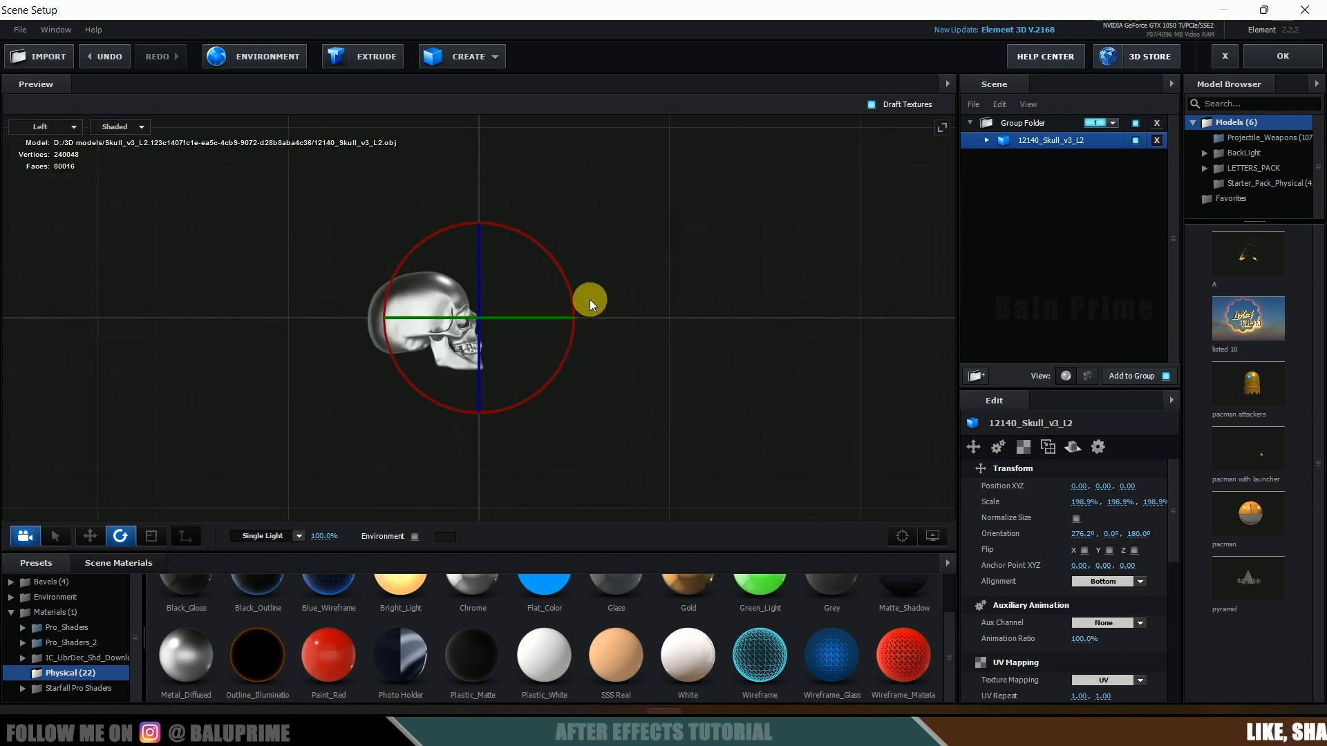
left_click_drag(569, 291, 561, 268)
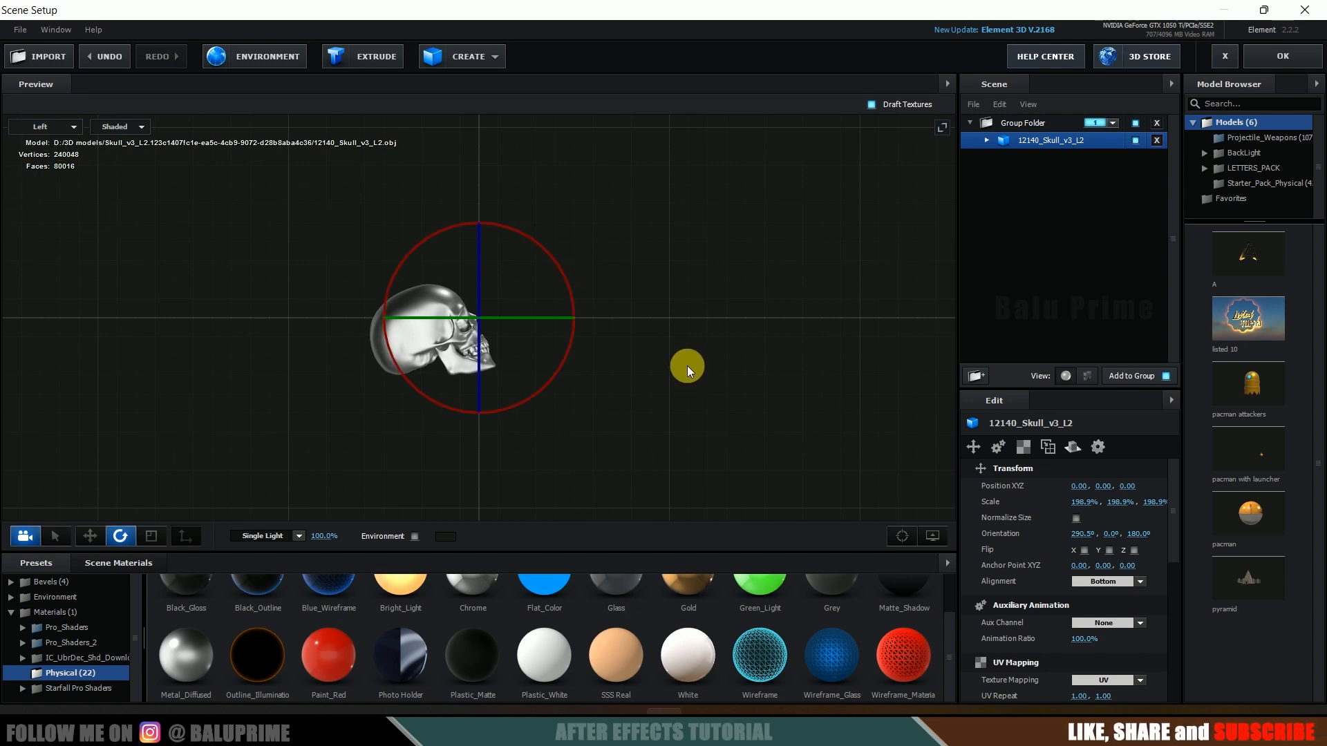
Step: Move the skull to a position of about 0, 0.30, -0.22
key("w")
left_click_drag(475, 252, 484, 194)
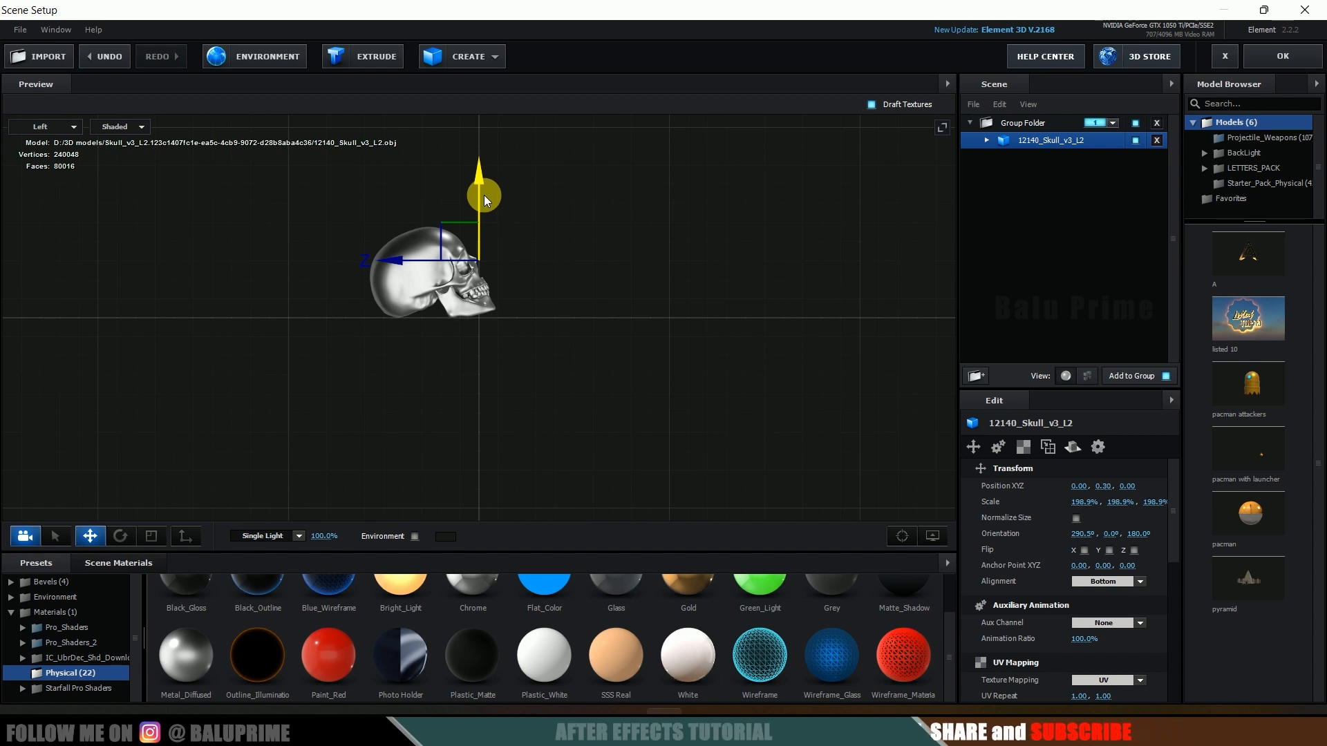
left_click_drag(390, 261, 433, 263)
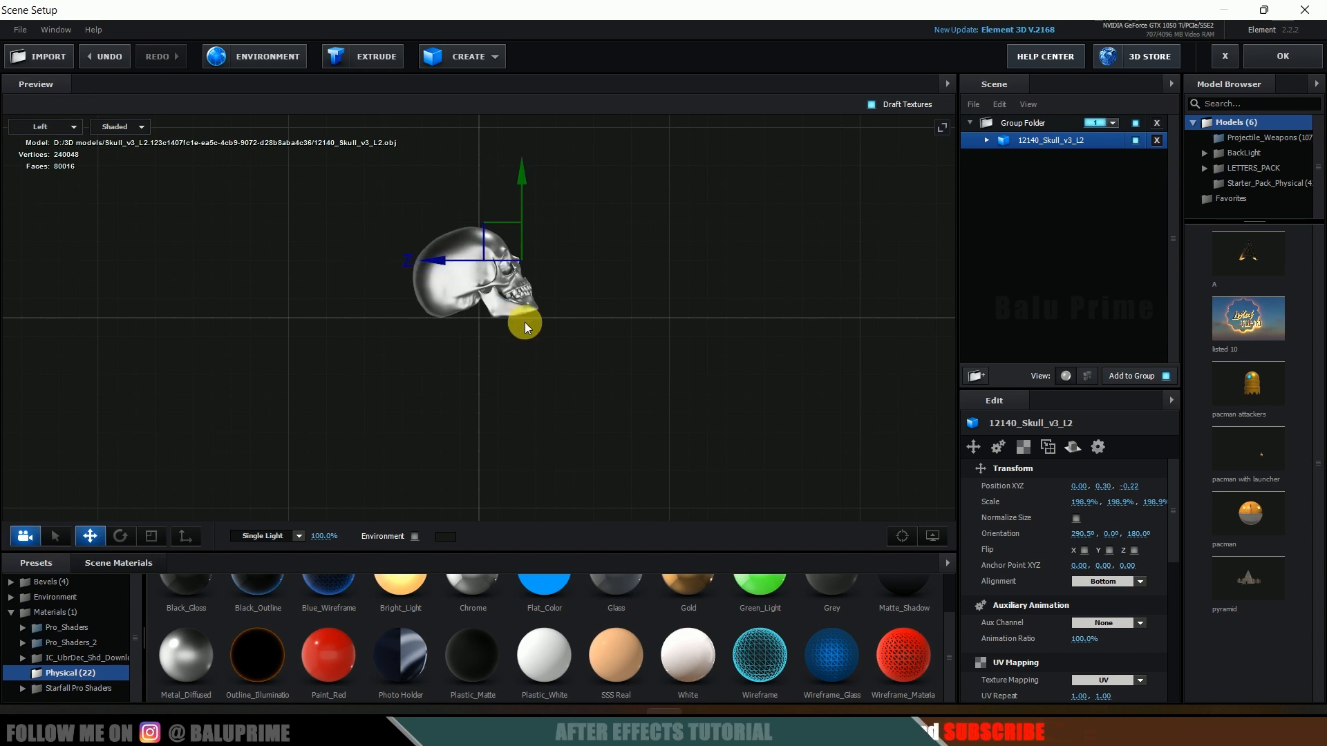
Step: Import the Pink_cosmos_flower_SF.obj model with Bottom force alignment
left_click(49, 127)
left_click(47, 131)
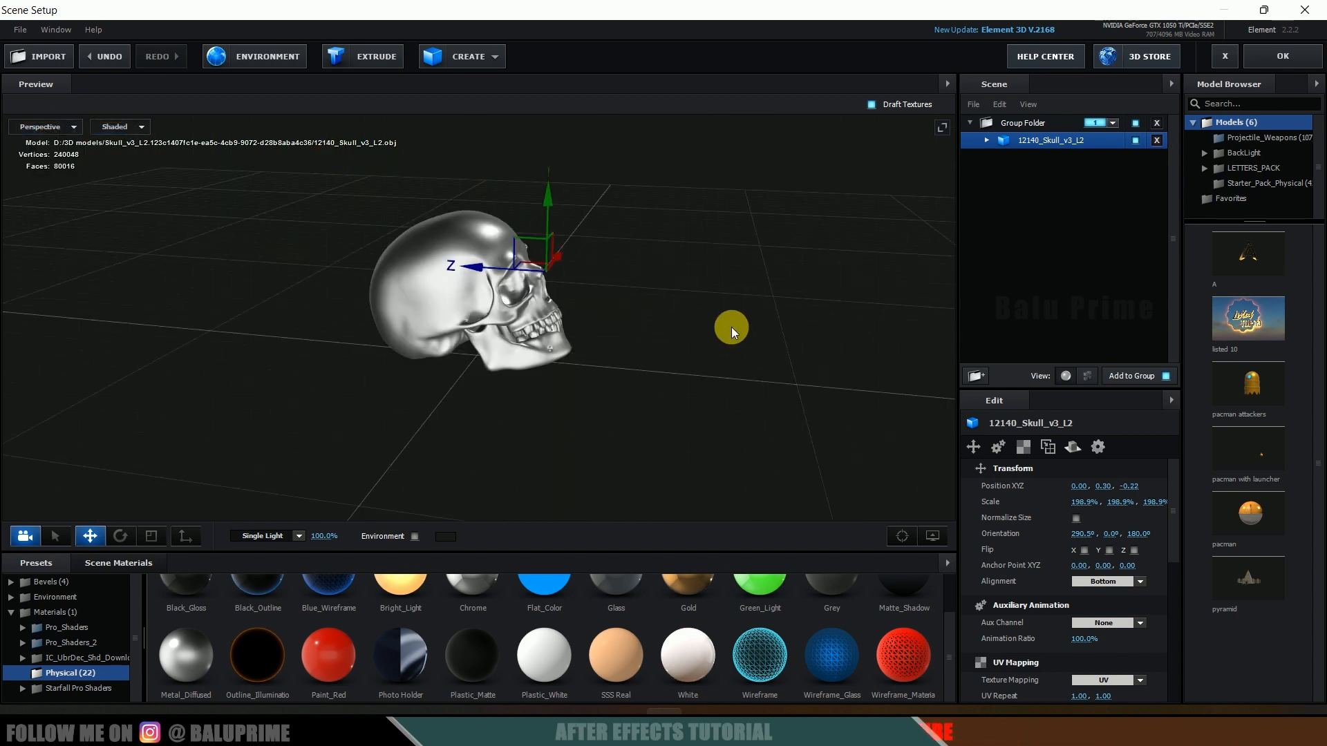
left_click_drag(670, 333, 594, 329)
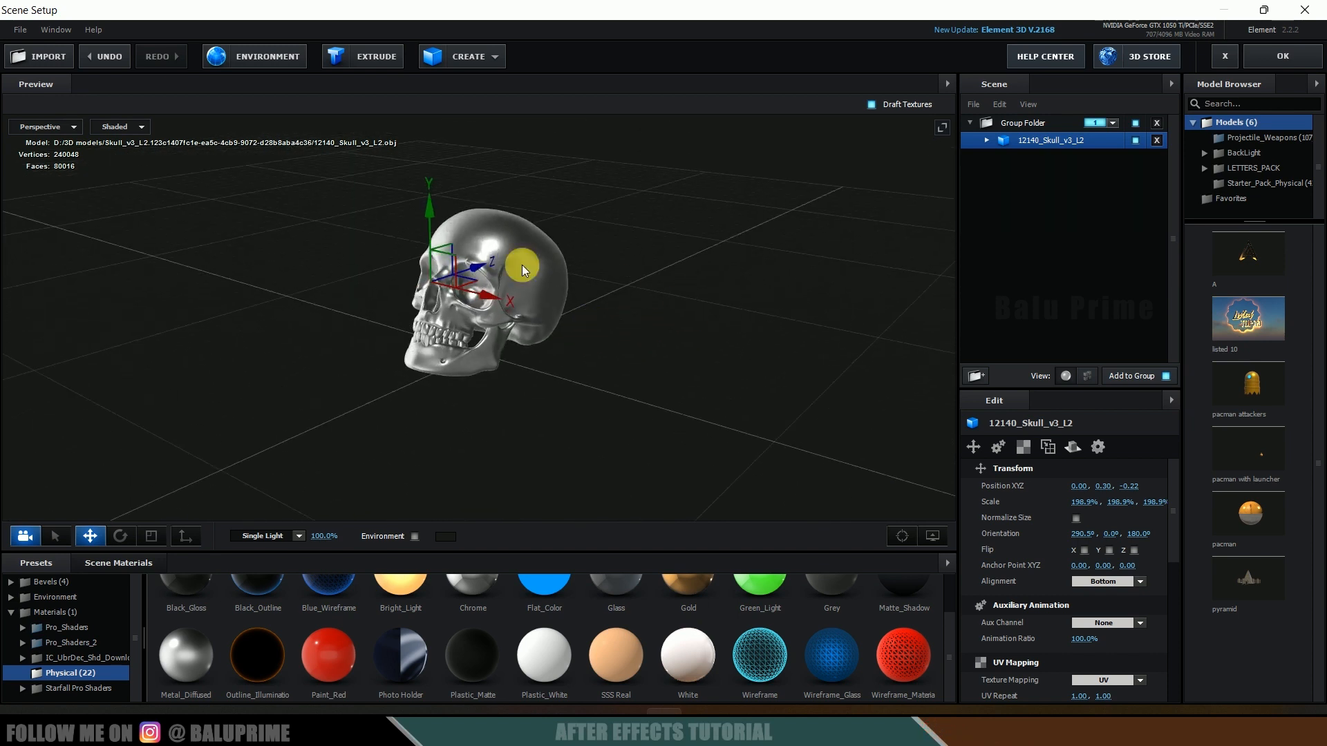
left_click(39, 56)
left_click(221, 192)
left_click(512, 425)
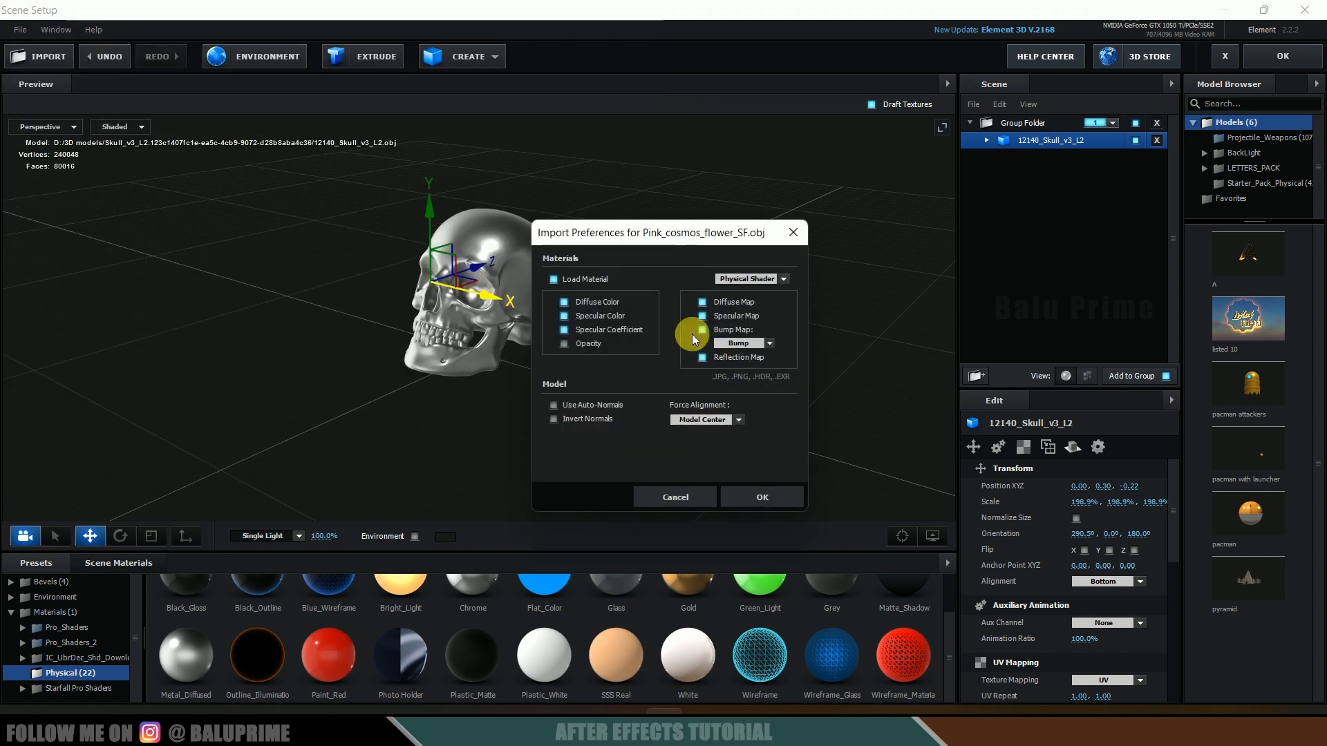
left_click(704, 419)
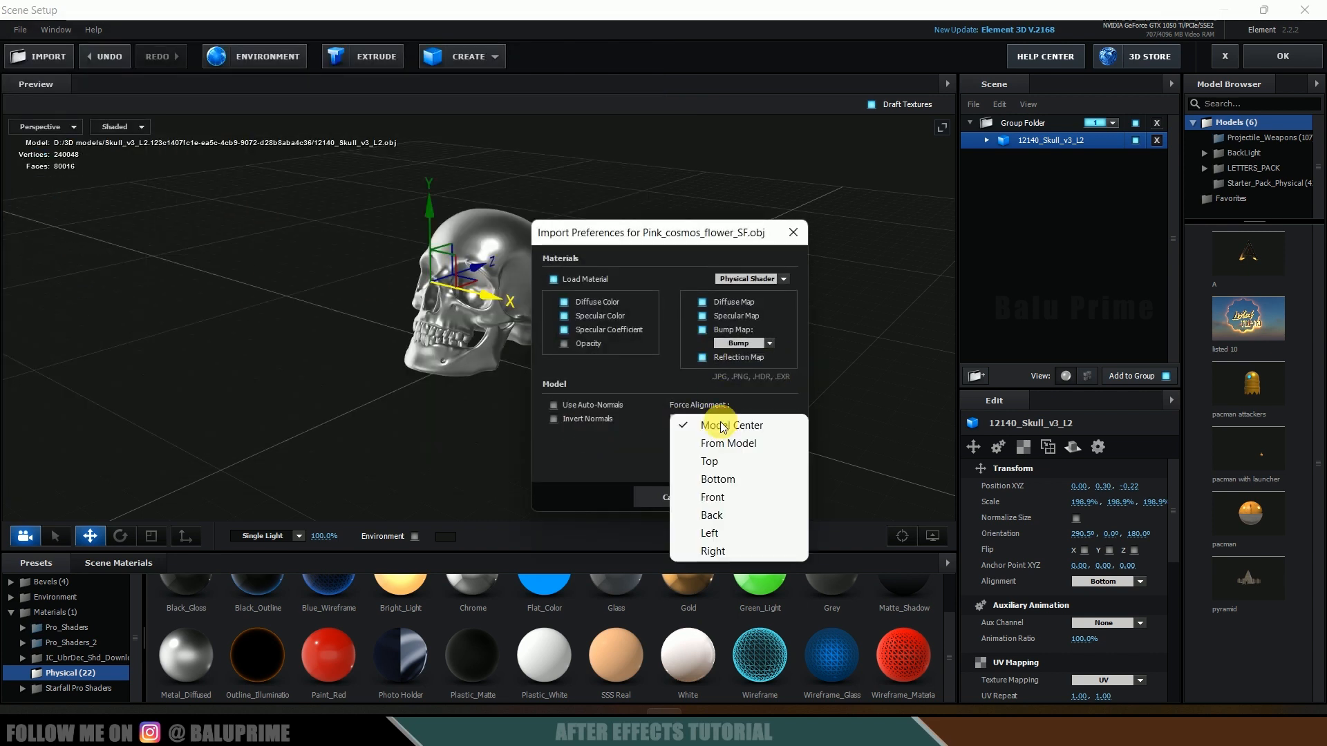
left_click(728, 473)
left_click(763, 494)
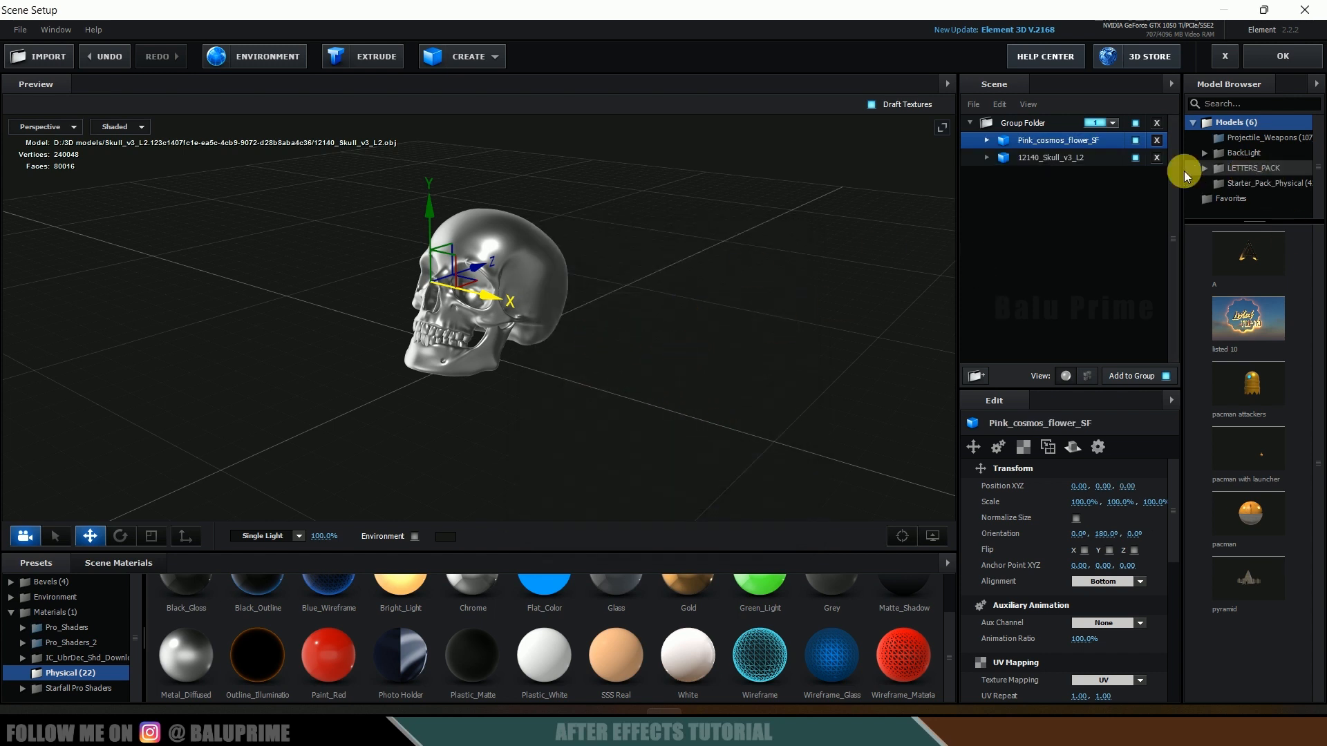
Step: Hide the skull model in the scene
left_click_drag(640, 342, 666, 363)
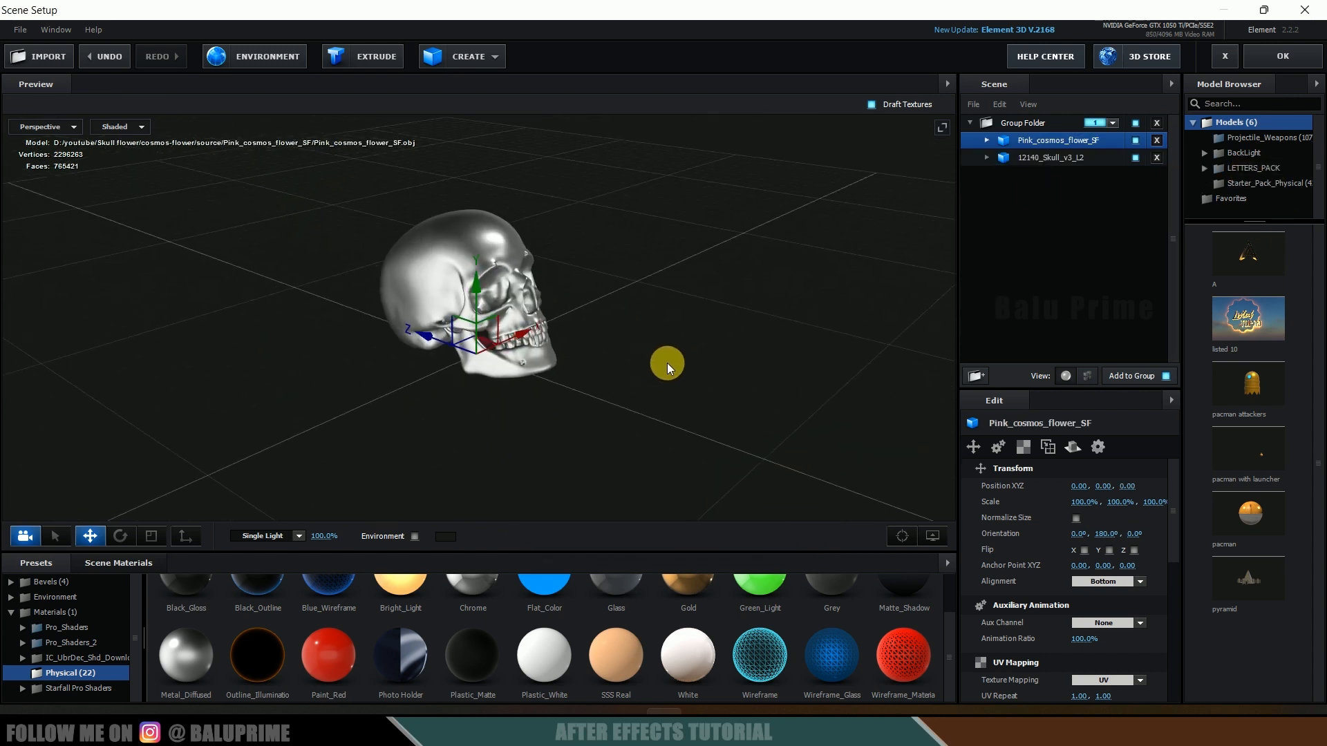
left_click(1135, 158)
left_click_drag(829, 270, 731, 293)
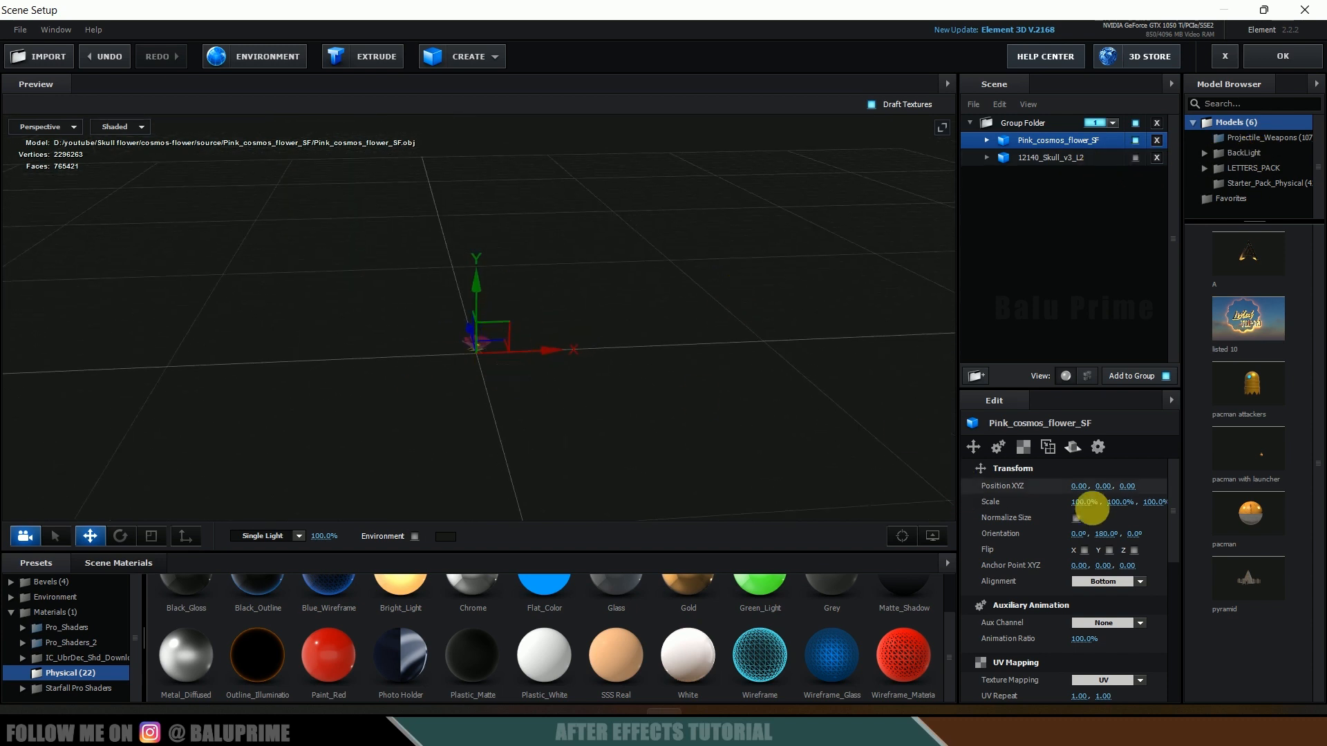
Step: Enable Normalize Size for the flower model and set its scale to 75%
left_click(1076, 518)
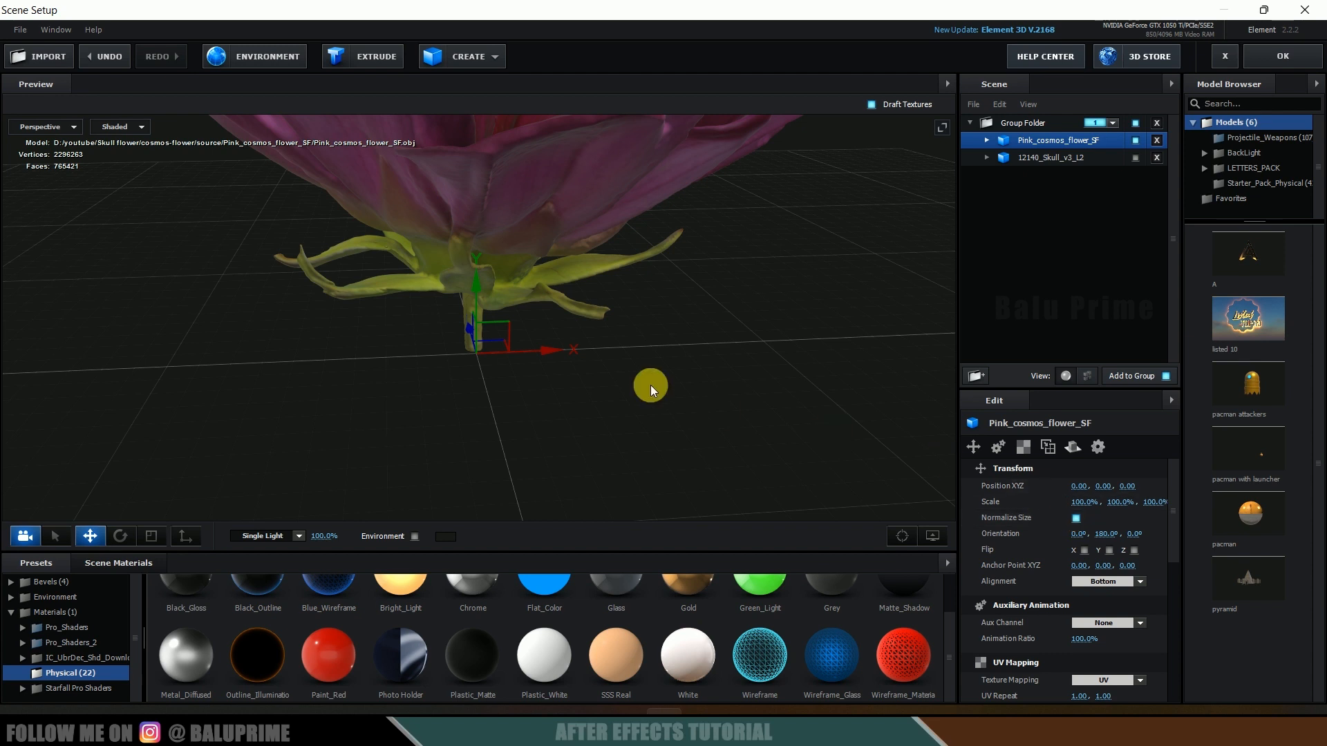
mouse_move(663, 340)
left_mouse_down()
mouse_move(660, 355)
mouse_move(678, 354)
left_mouse_up()
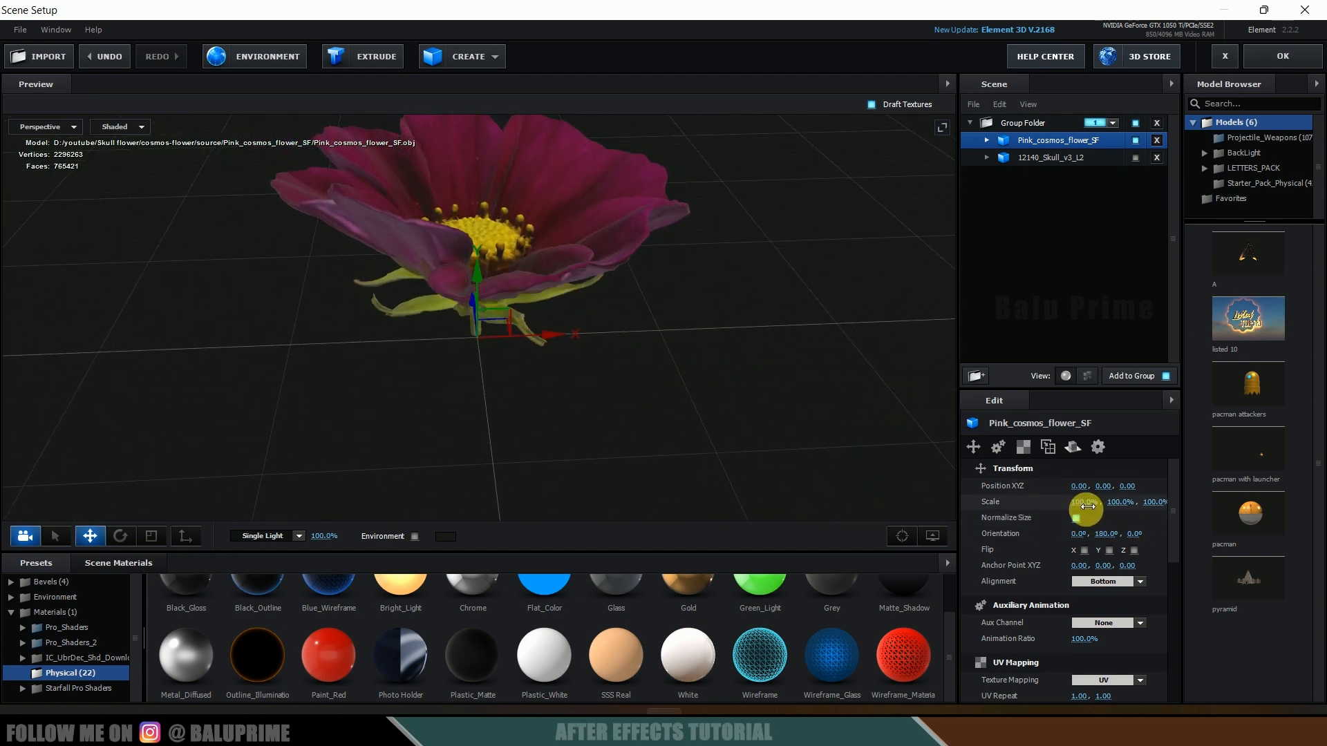
left_click_drag(1082, 506, 1051, 507)
type("75")
key("Return")
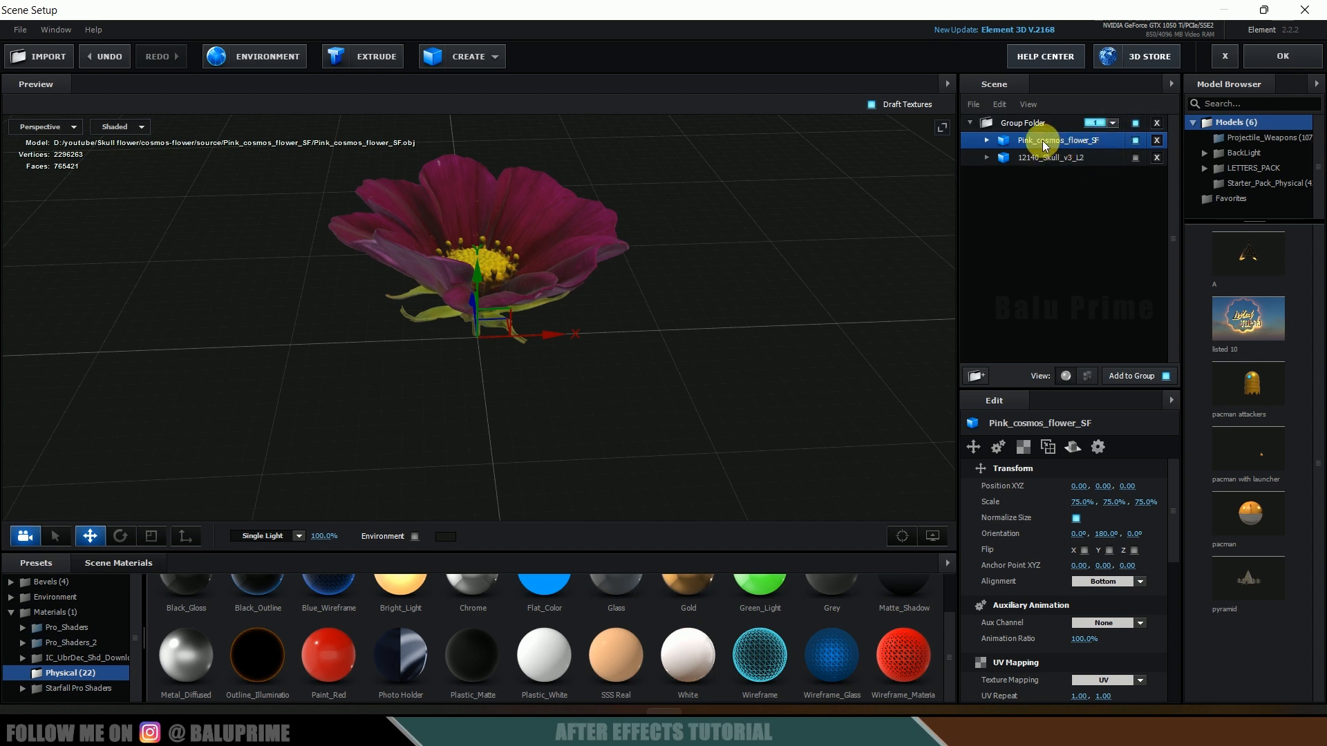
Step: Move the flower model out of the group folder and assign it to group 2
left_click_drag(1045, 144, 1049, 217)
left_click(1113, 157)
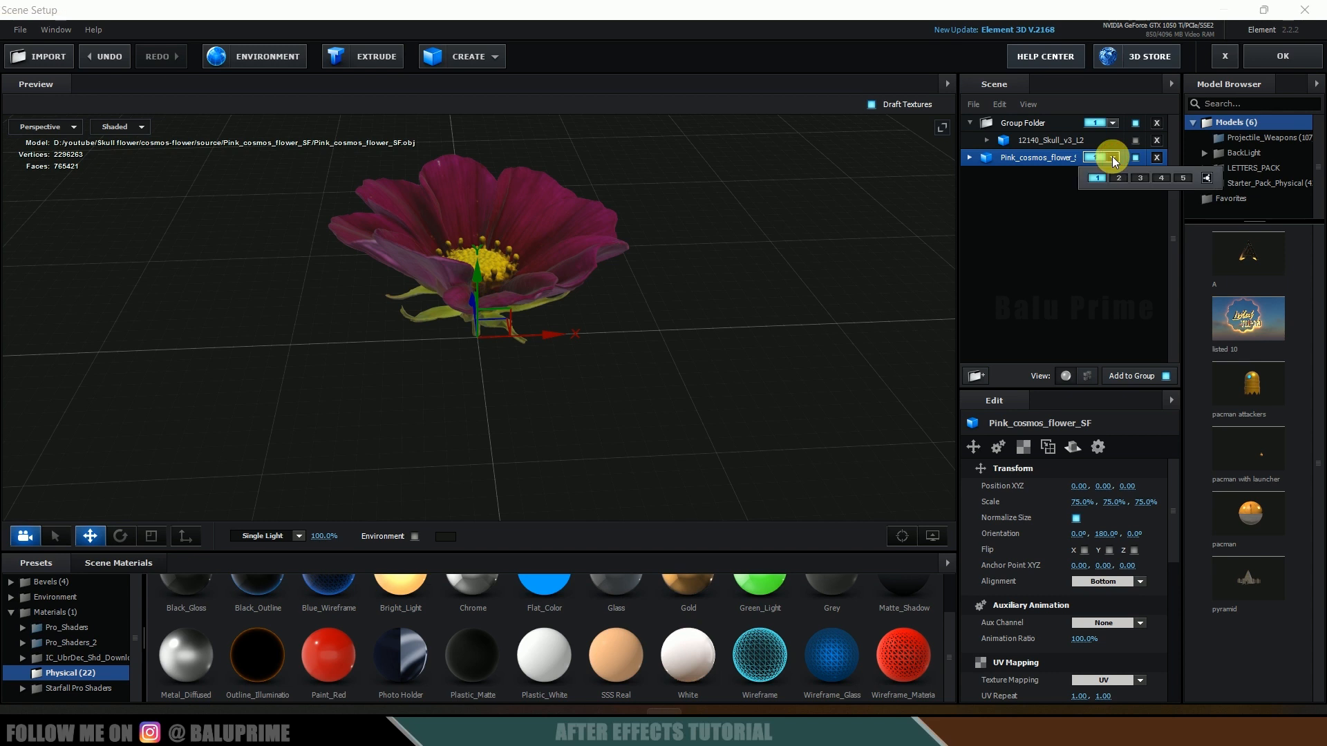
left_click(1117, 179)
Step: Set the flower model's auxiliary animation to Channel 1 and apply the scene setup
left_click(1045, 138)
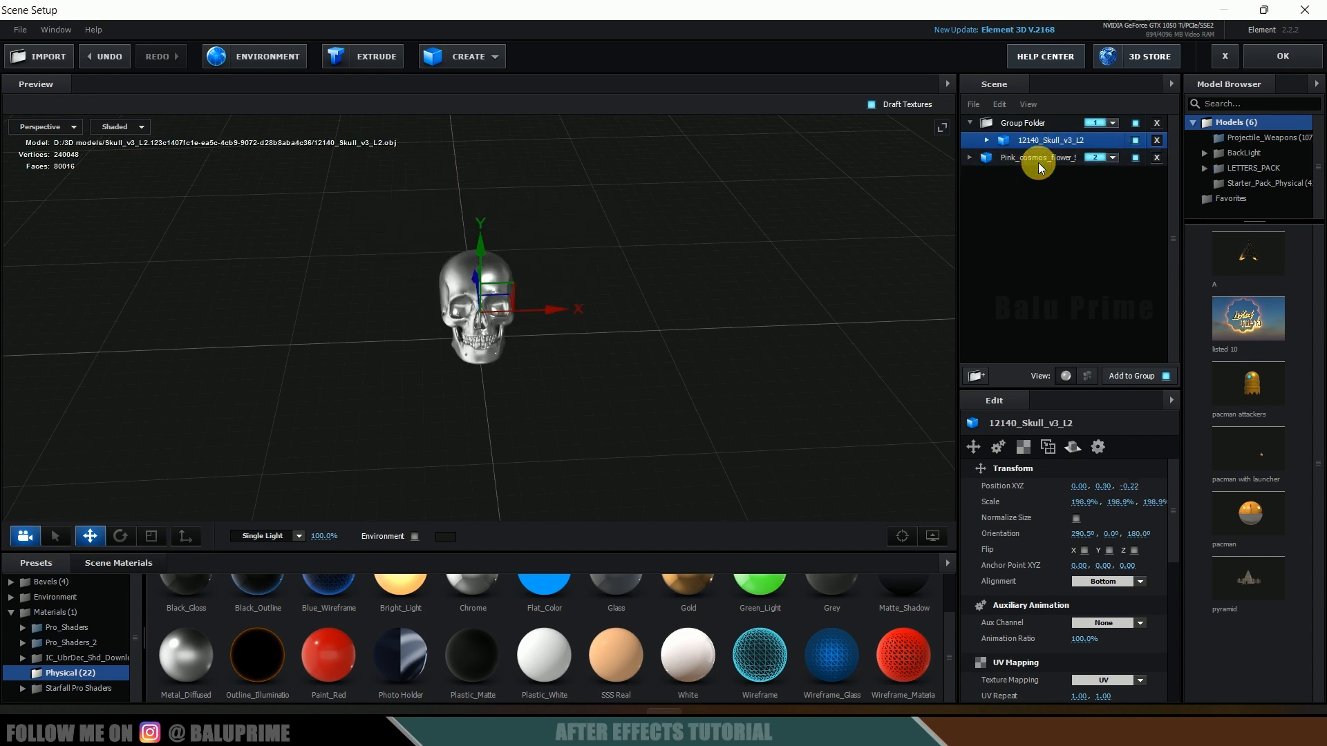
left_click(1040, 162)
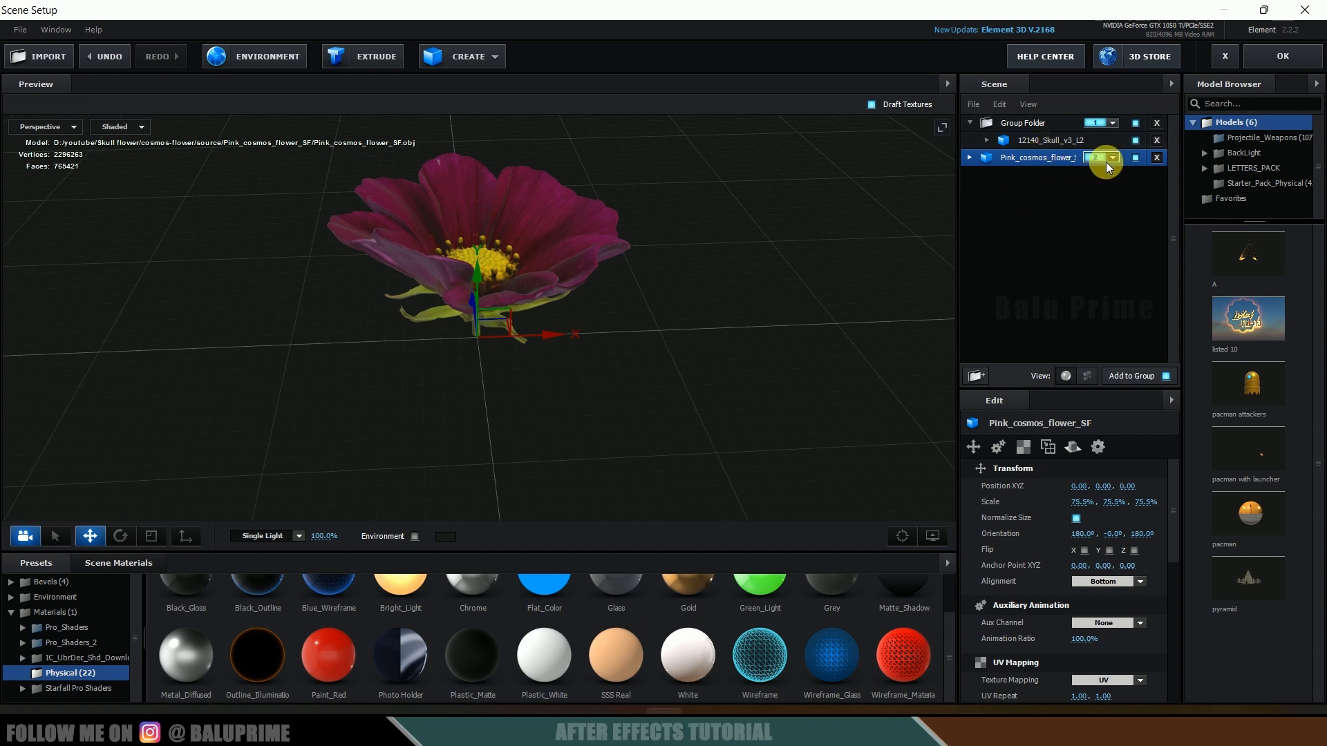
right_click(1026, 158)
mouse_move(1101, 325)
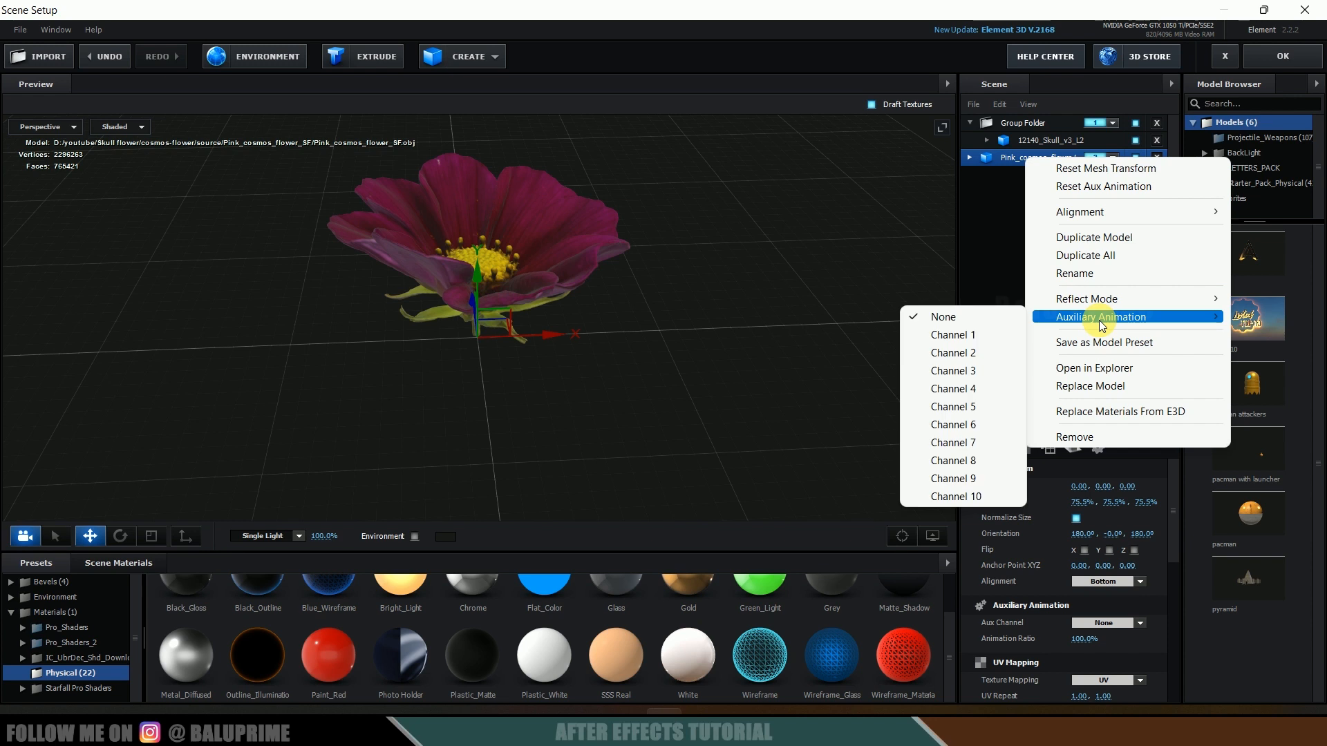
left_click(953, 336)
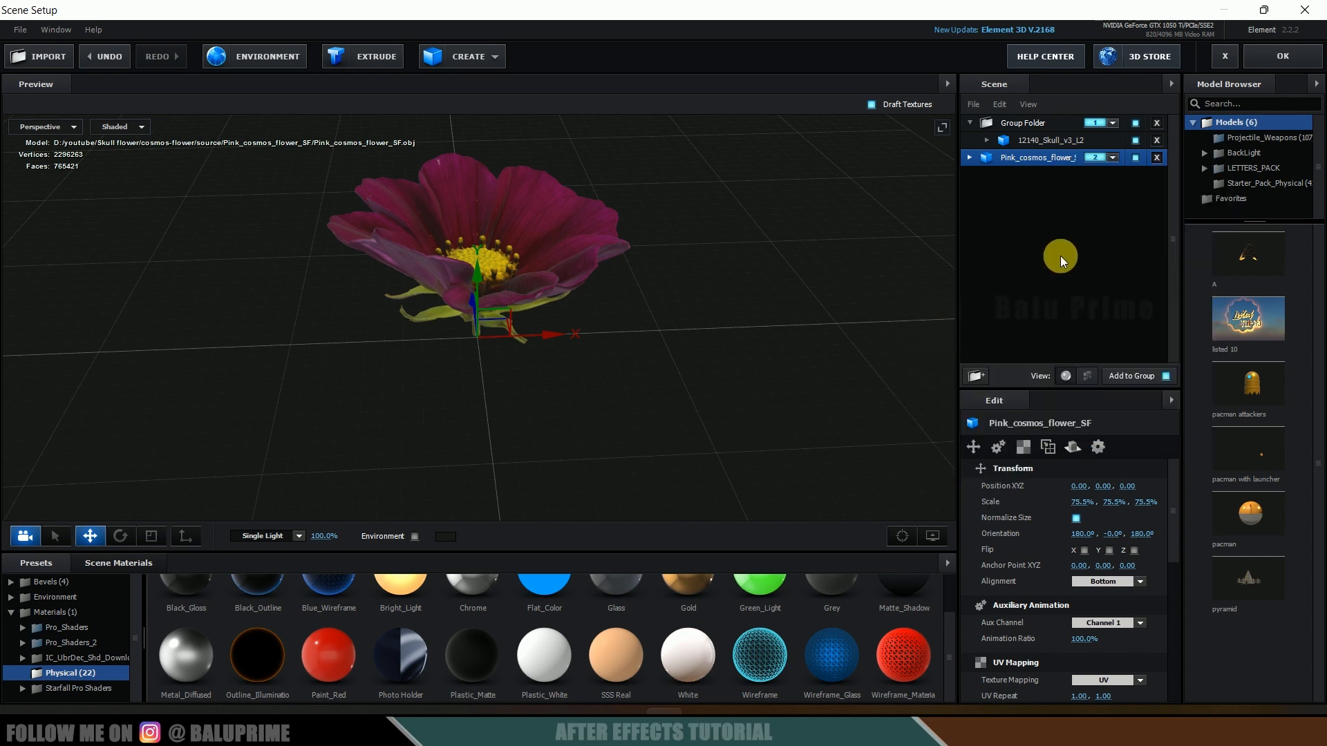
left_click(1284, 59)
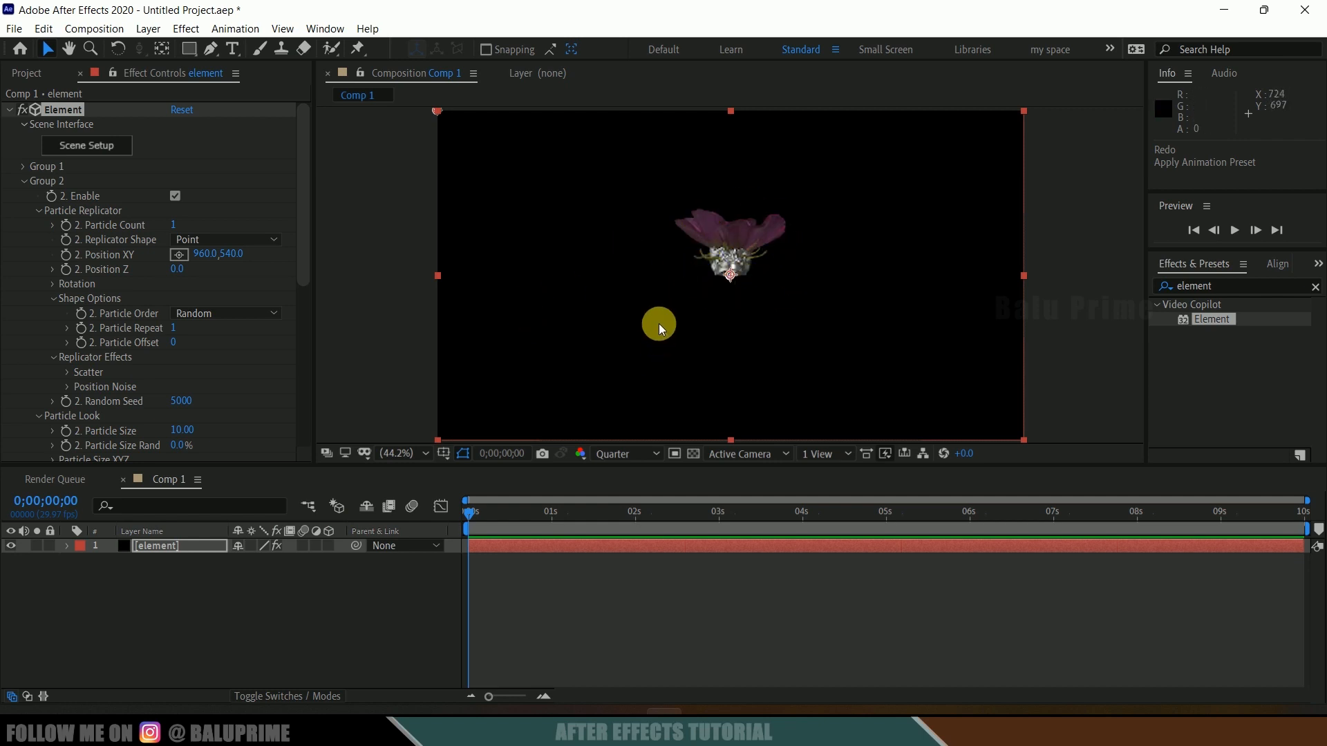
Step: Create a new two-node camera with the 35mm preset
left_click(145, 31)
mouse_move(173, 45)
left_click(453, 101)
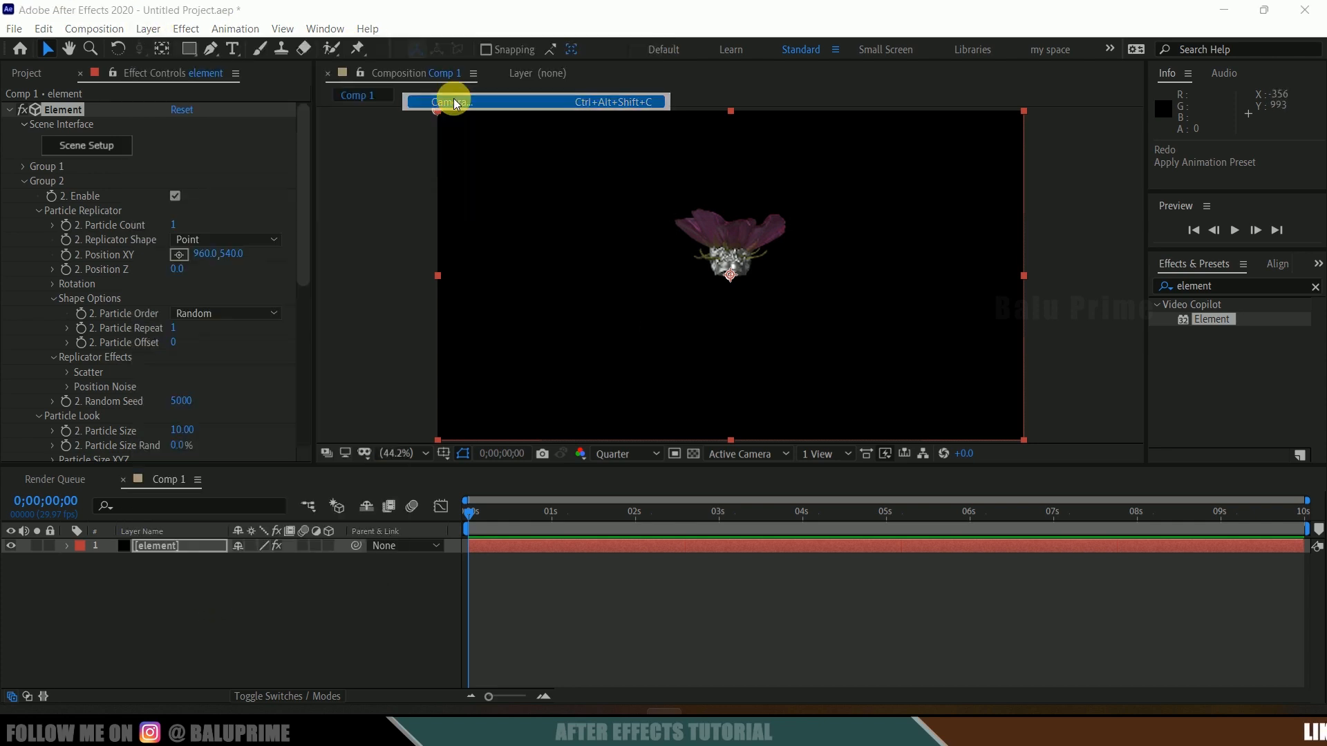
left_click(760, 229)
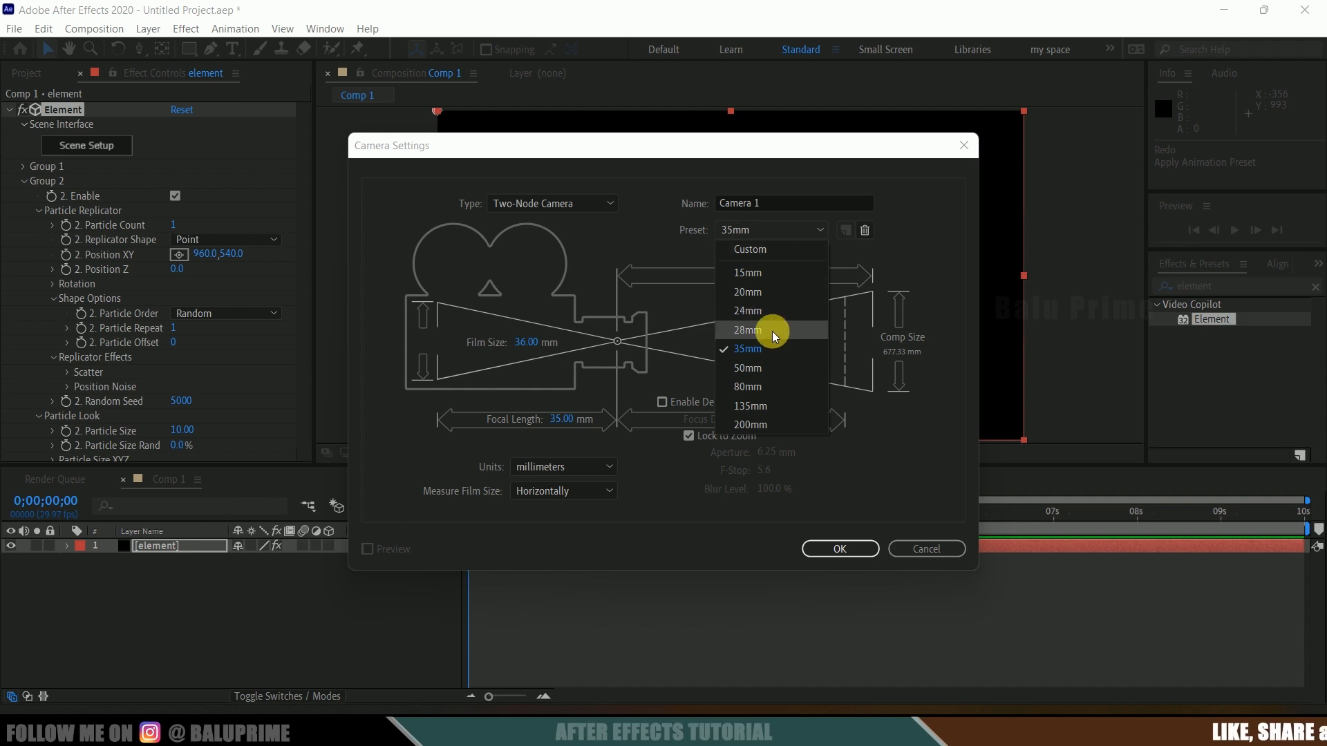
left_click(748, 347)
left_click(825, 549)
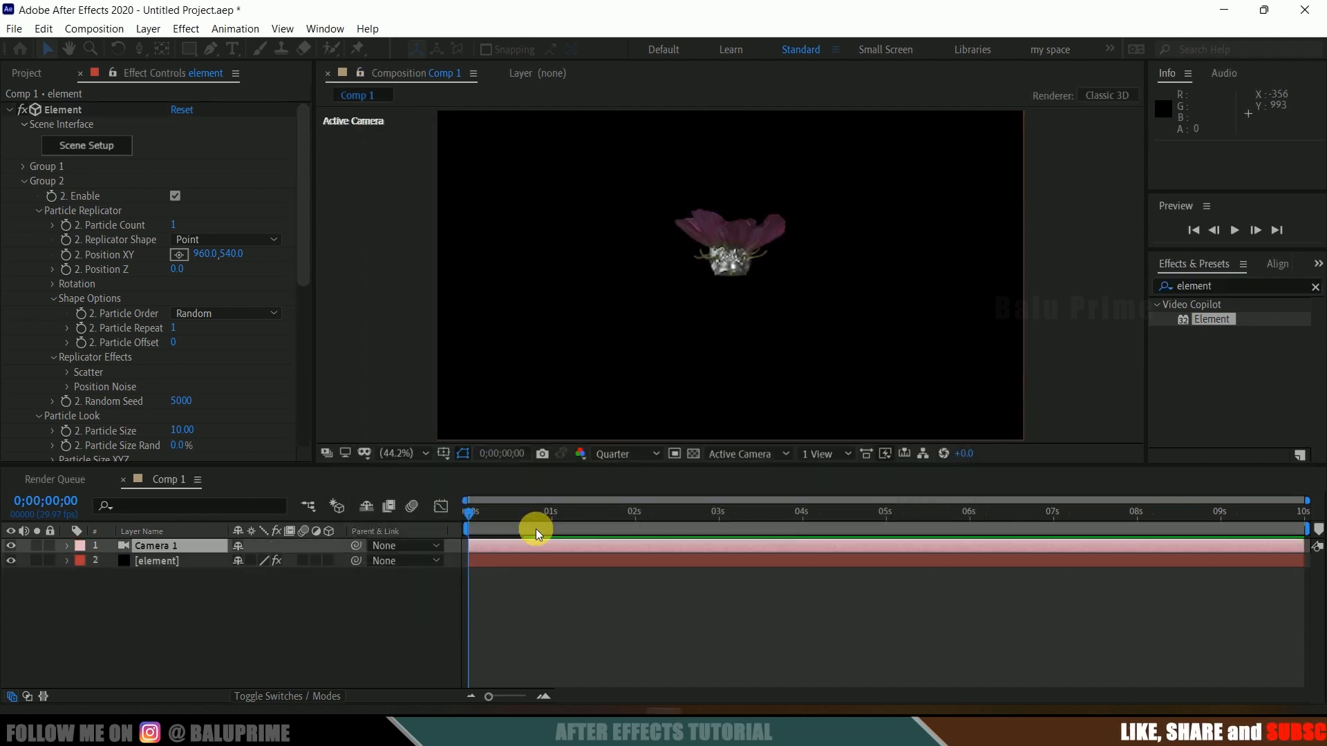
Step: Move the camera with the Unified and Track Z camera tools to frame the skull and flower closer
left_click(137, 50)
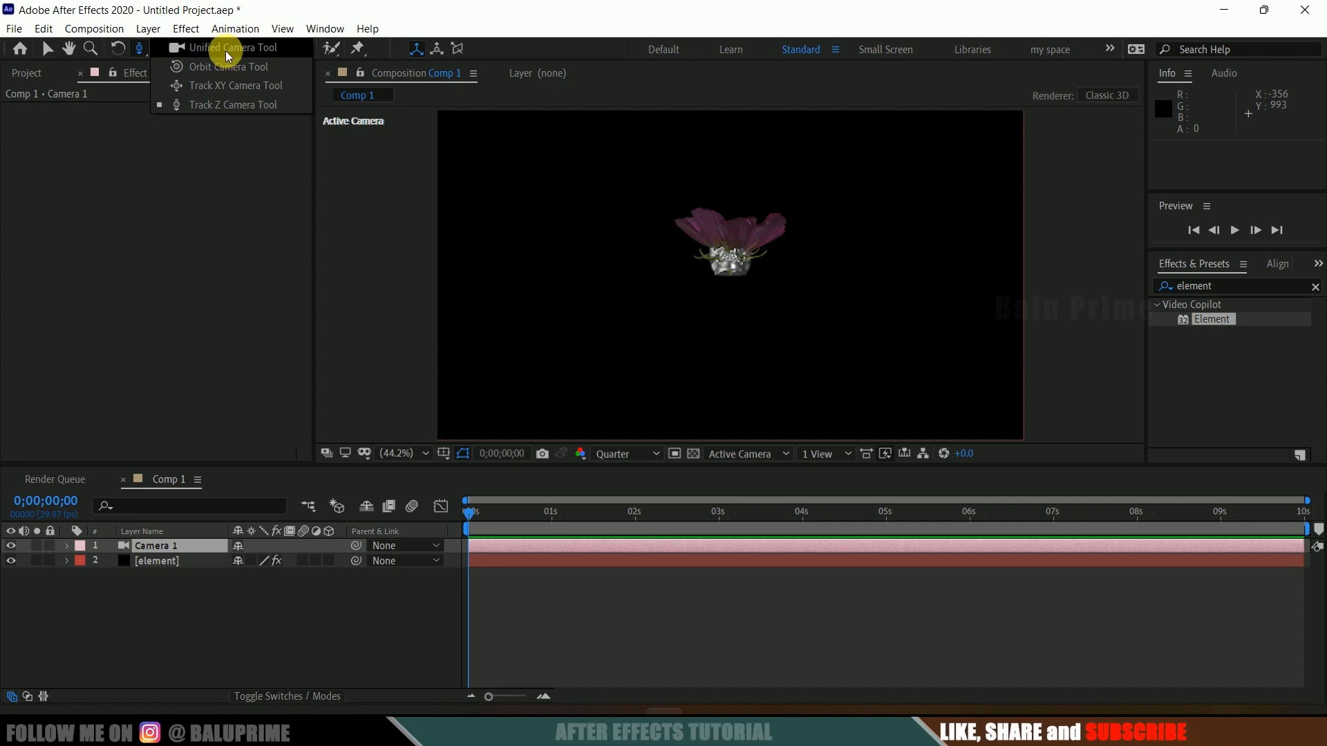
left_click(228, 54)
left_click_drag(732, 310, 704, 331)
left_click(136, 50)
left_click(201, 107)
left_click_drag(752, 324, 742, 196)
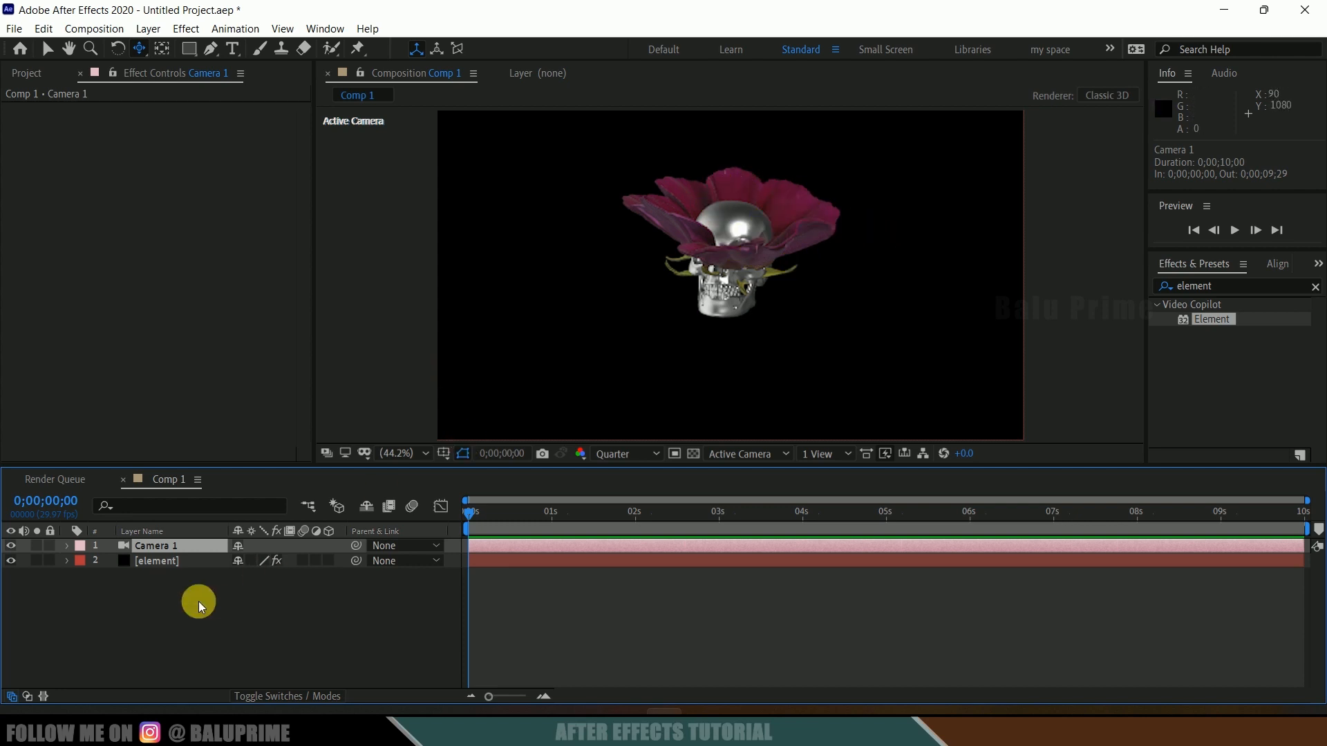
Step: Set the Element layer's Group 2 replicator shape to Ring with a particle count of 8
left_click(157, 563)
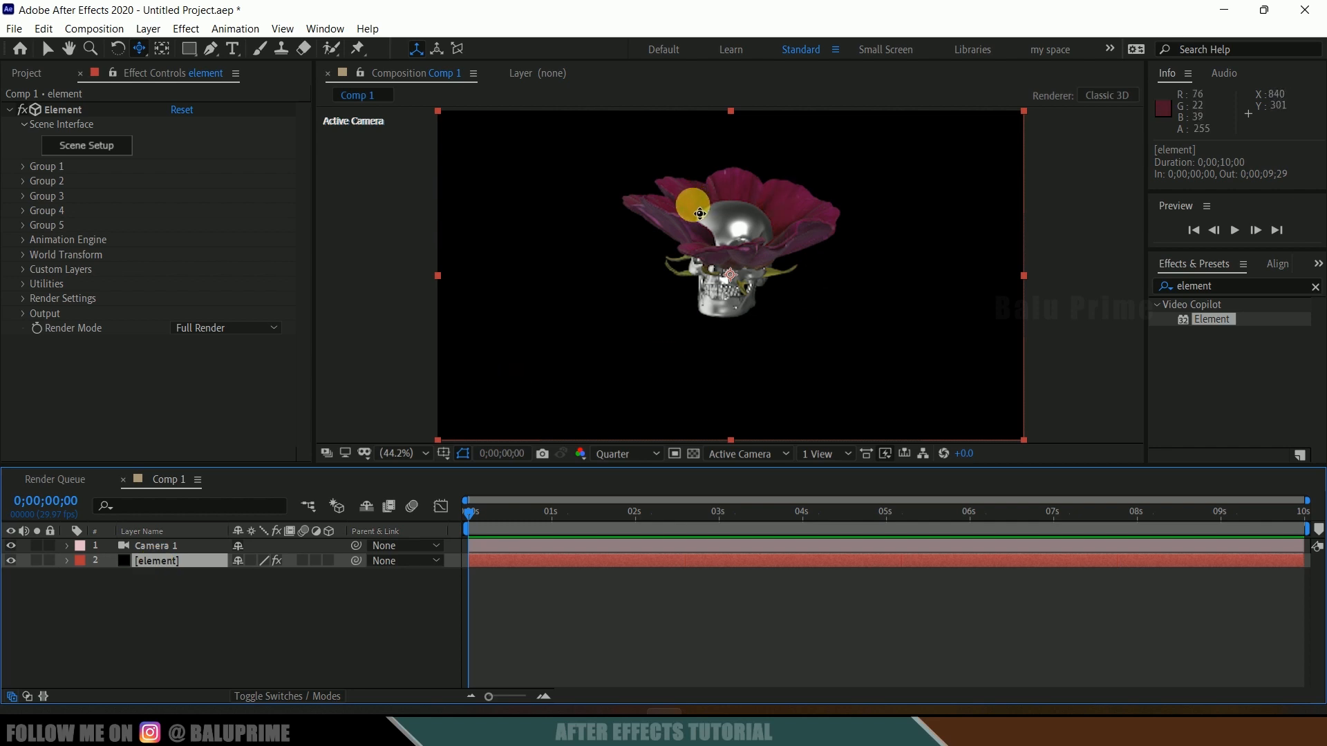
left_click(21, 181)
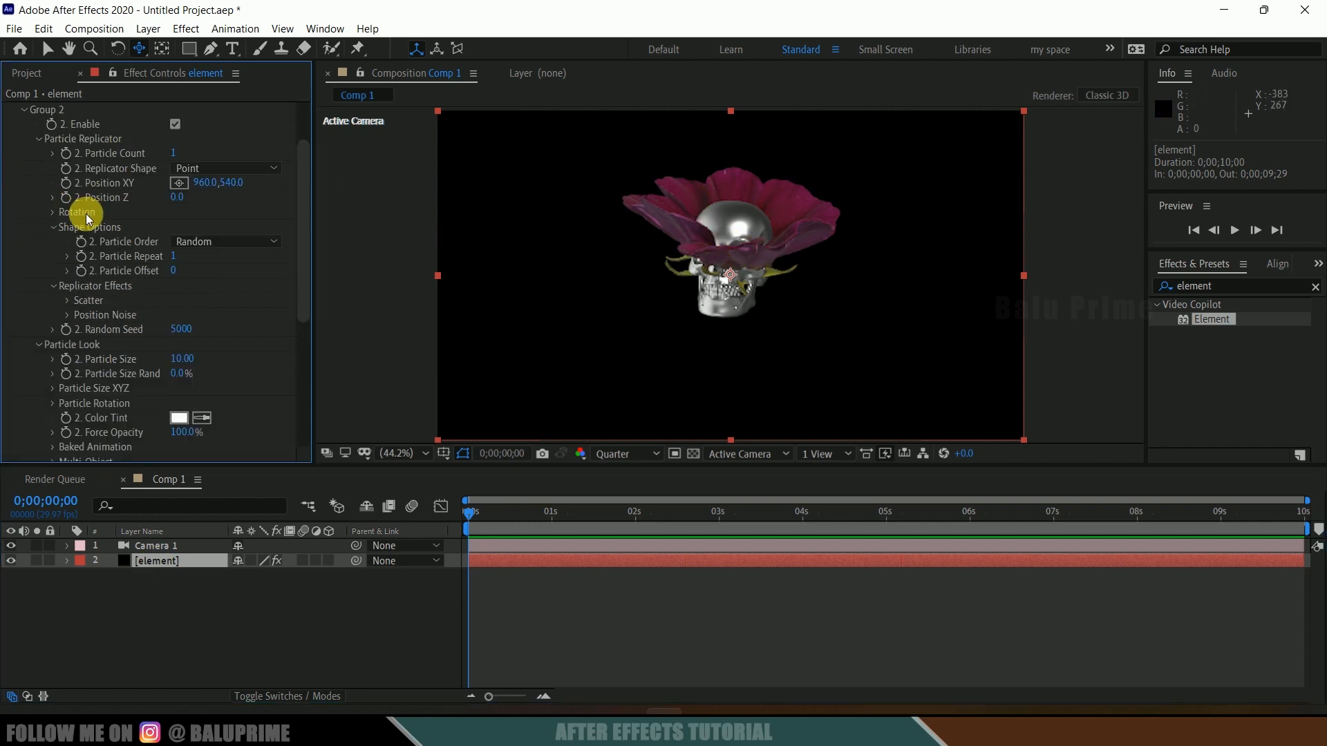
scroll(86, 213, "up", 2)
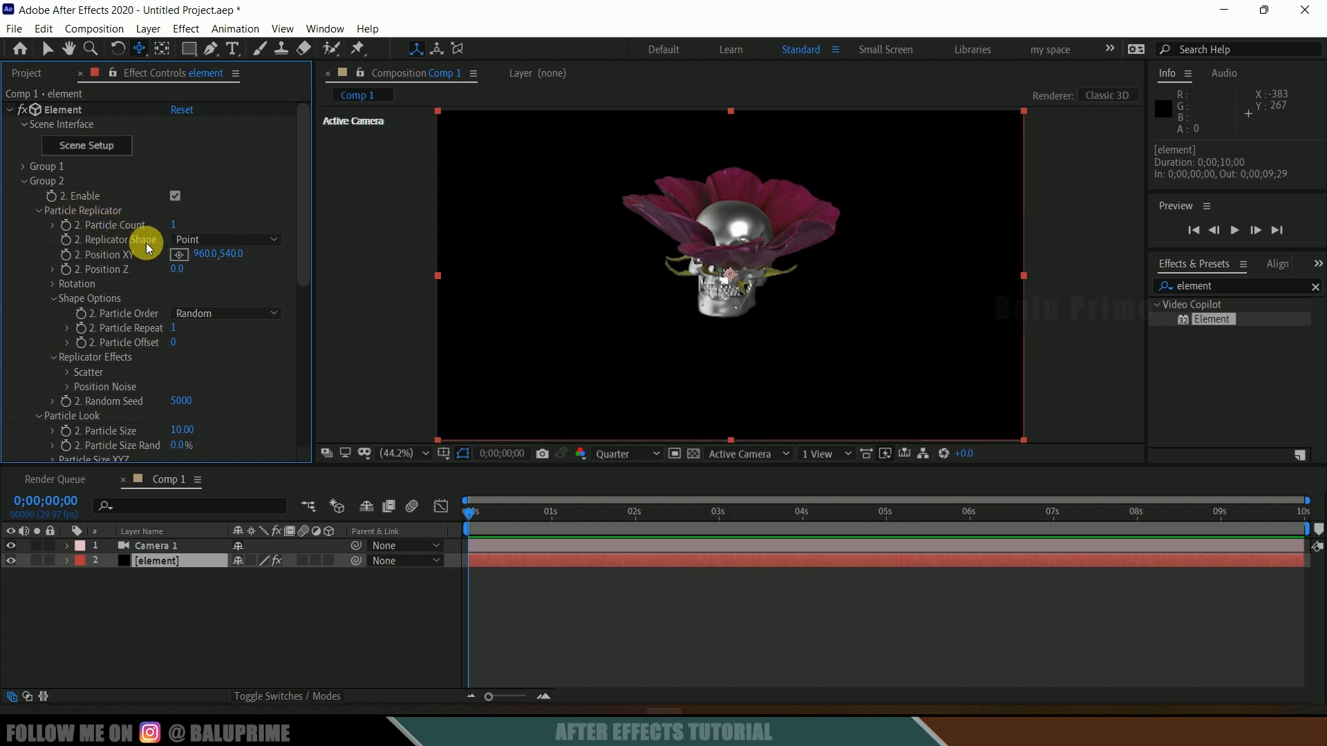
left_click(199, 242)
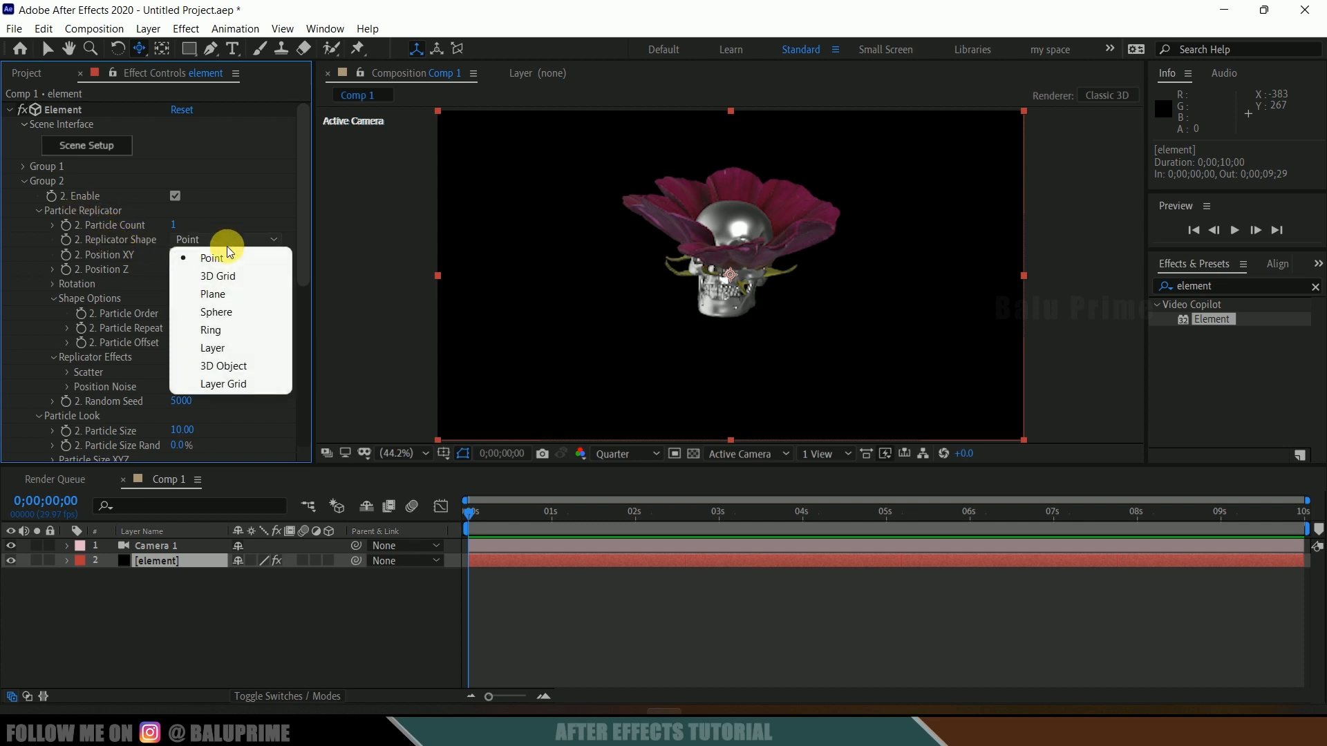
left_click(220, 330)
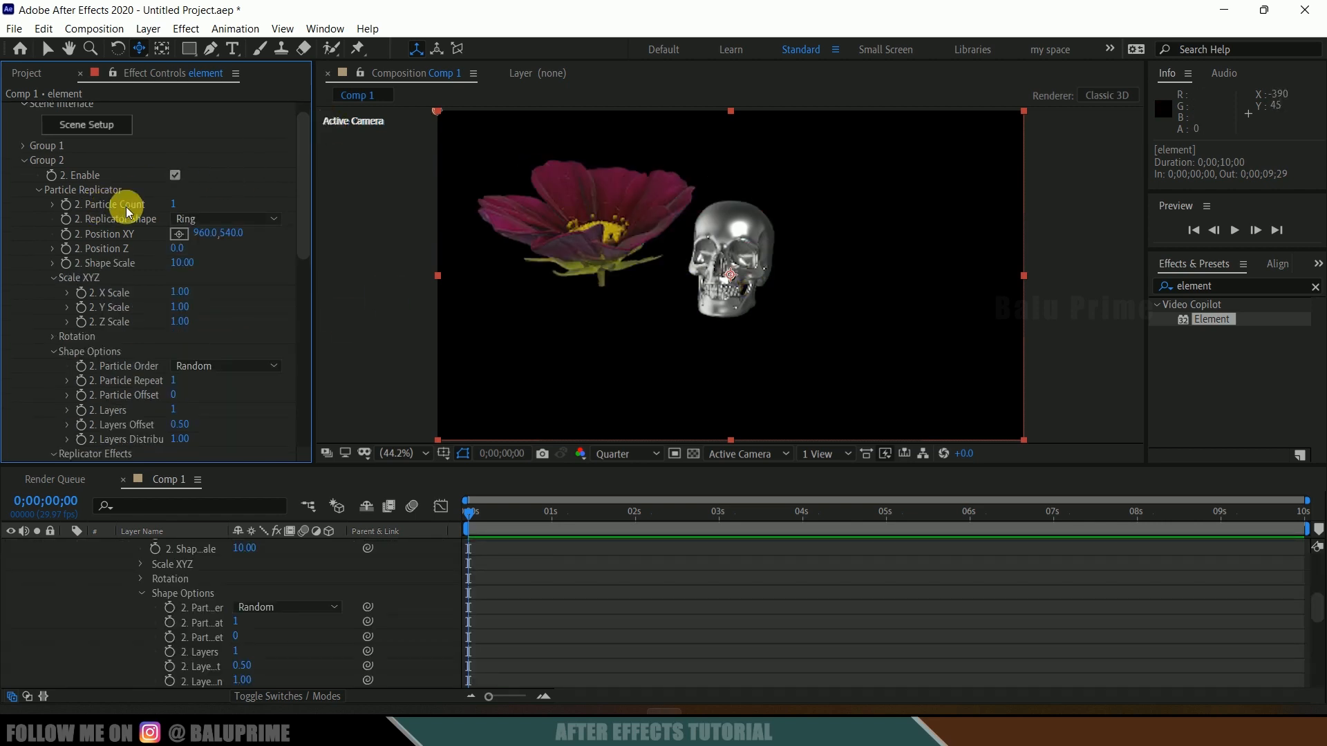
left_click(172, 205)
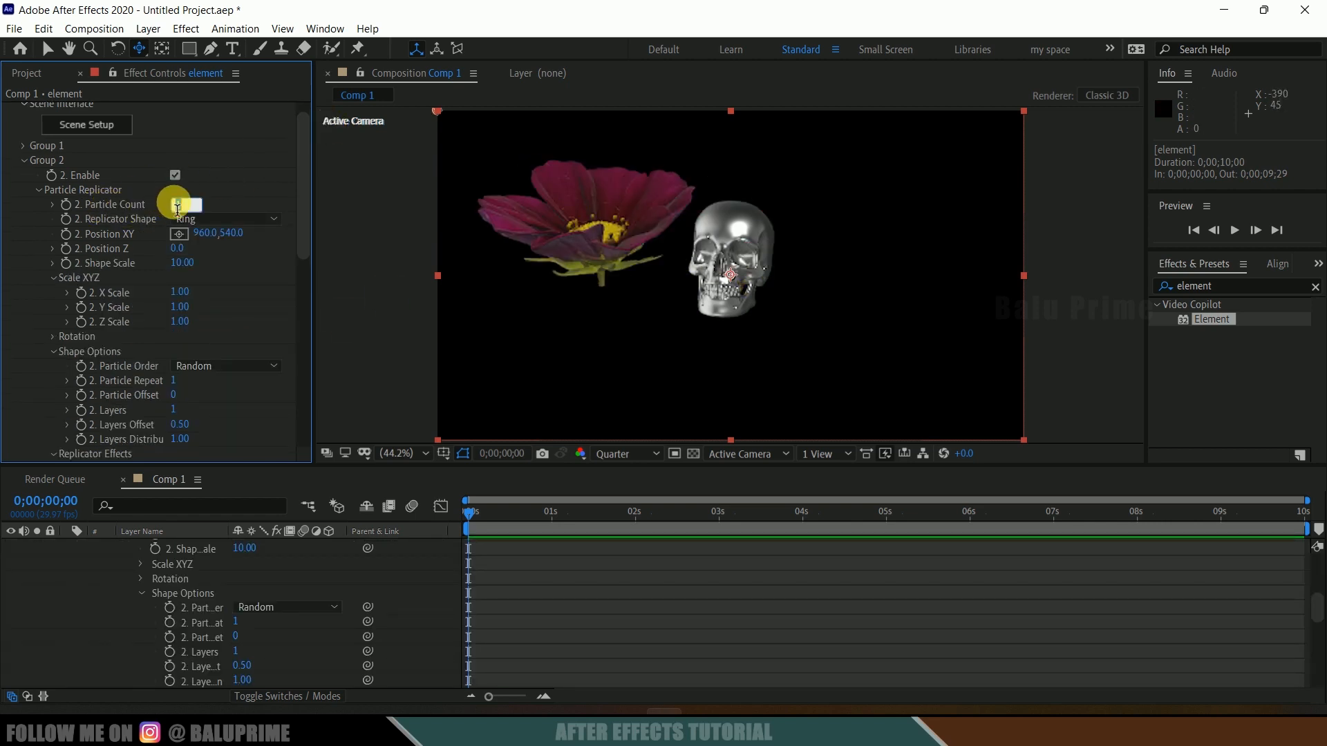
type("8")
key("Return")
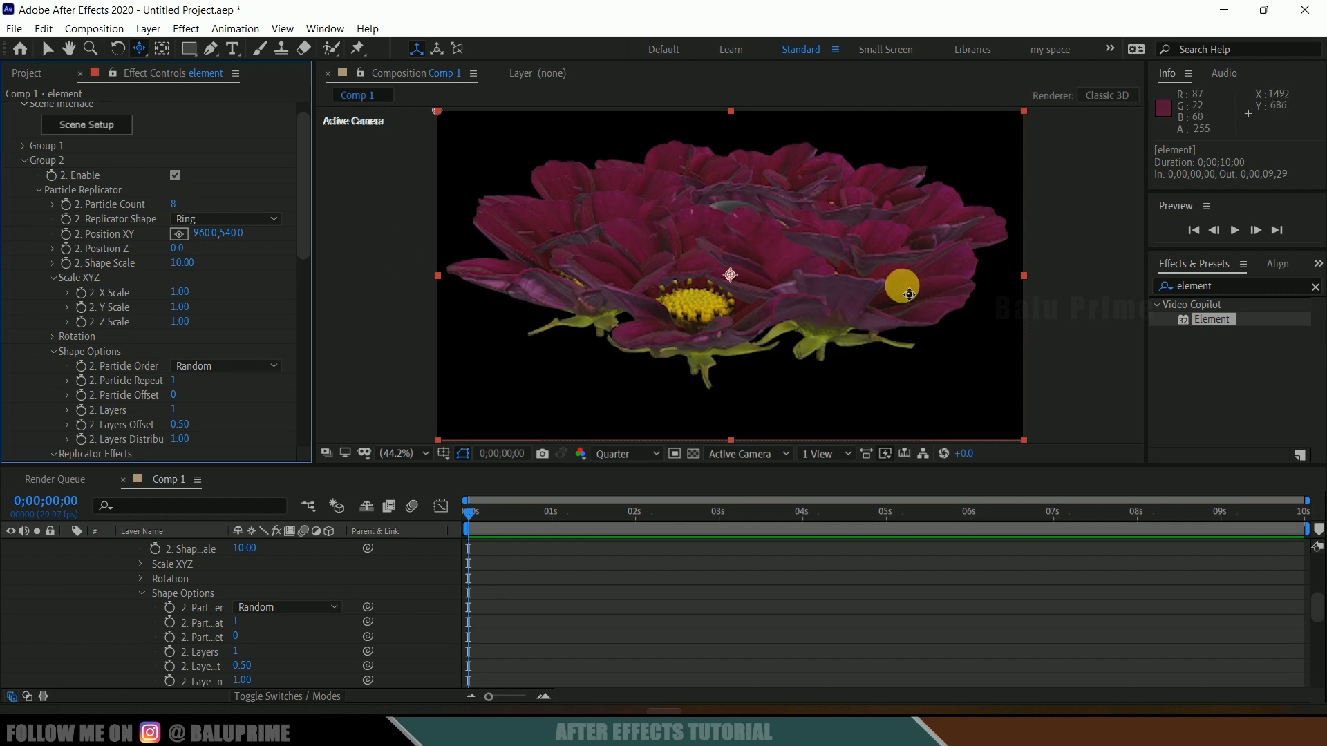
Step: Set Group 2's particle size to 5
left_click(735, 458)
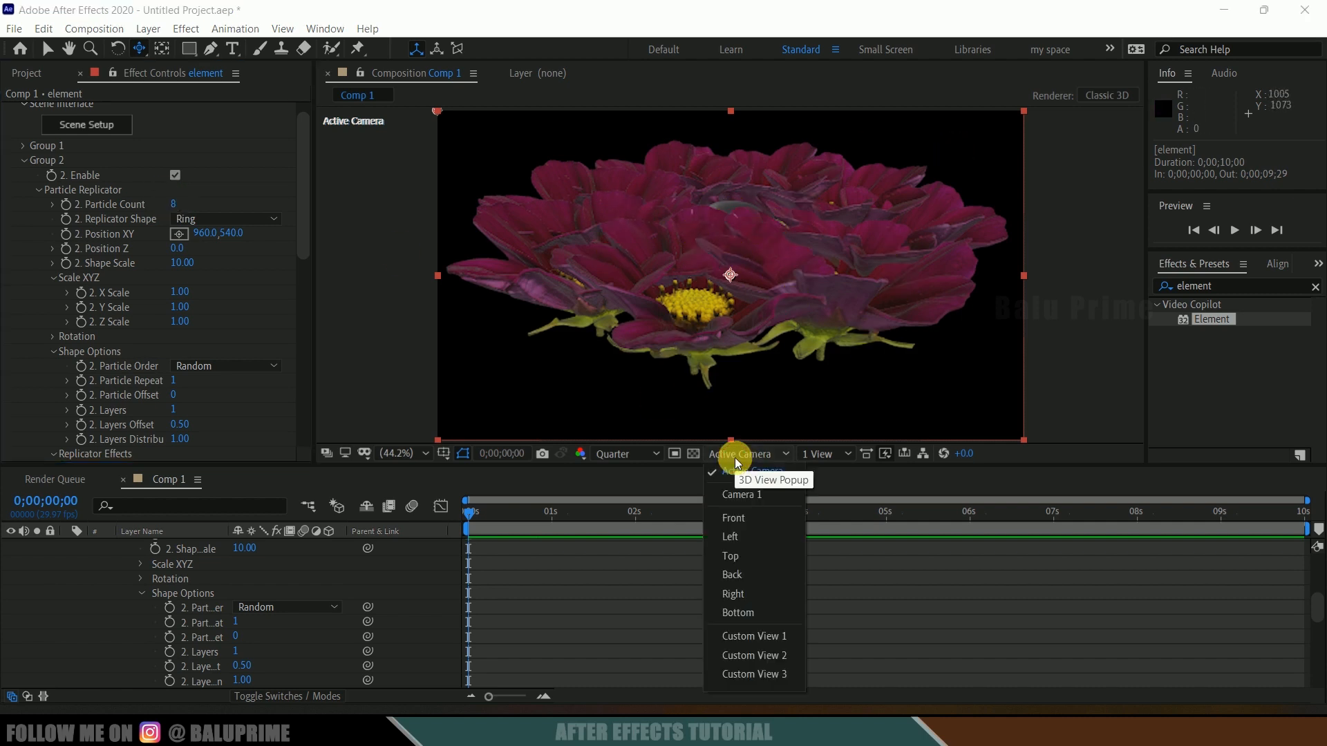
left_click(757, 553)
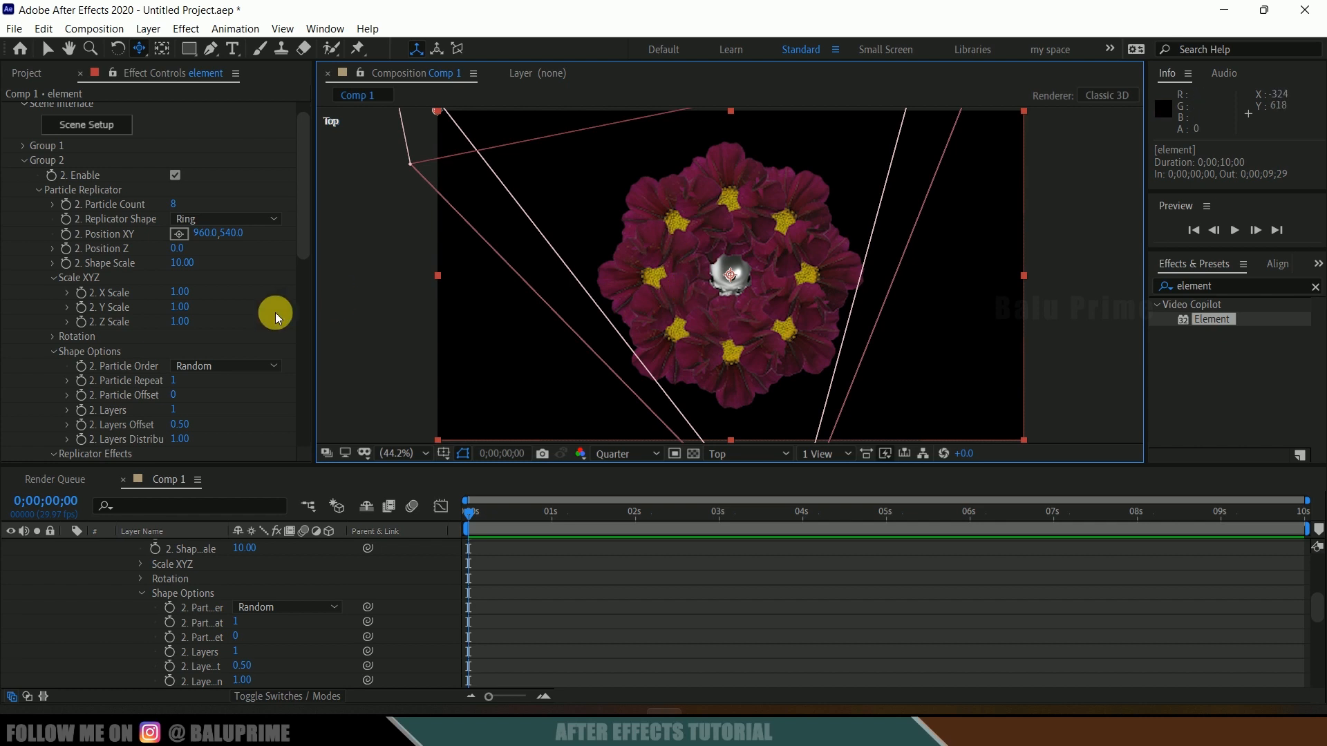
scroll(143, 309, "down", 8)
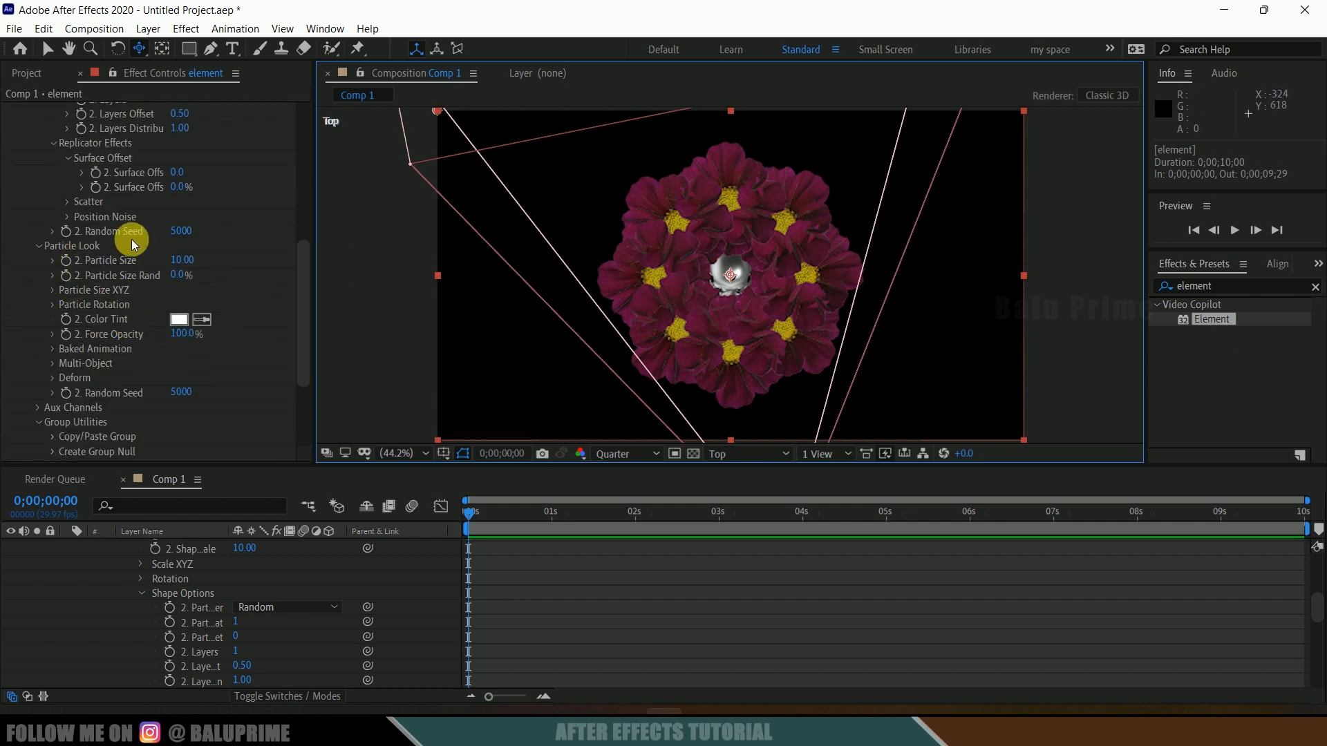
left_click(190, 261)
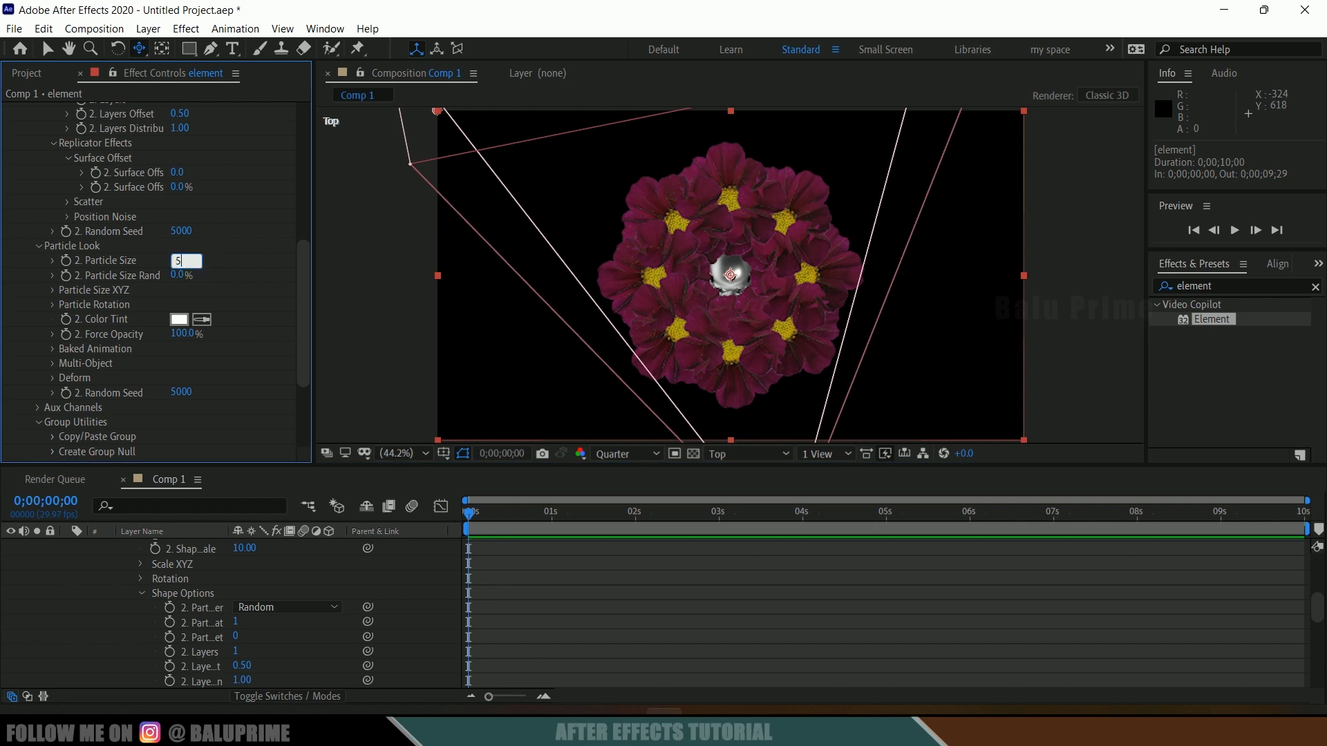
type("5")
key("Return")
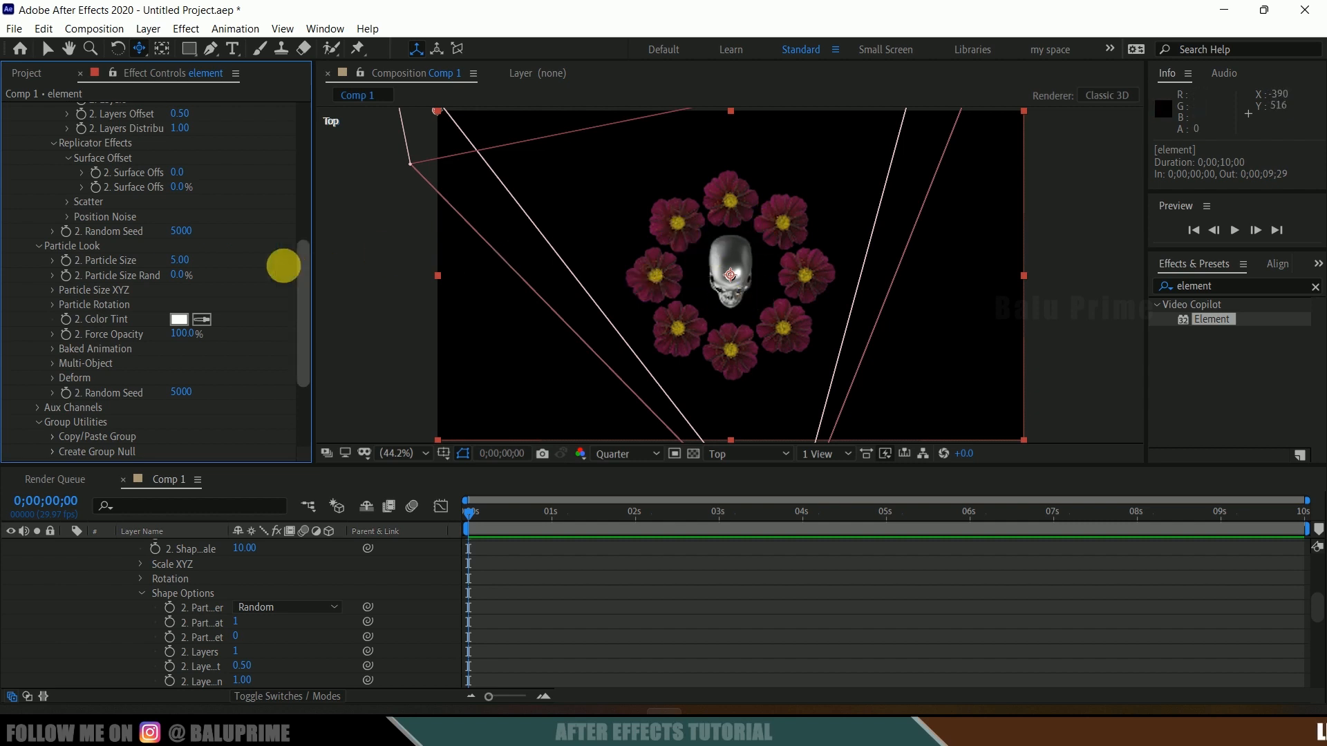
Step: Set Group 2's Channel 1 auxiliary X rotation to -45°
left_click(767, 455)
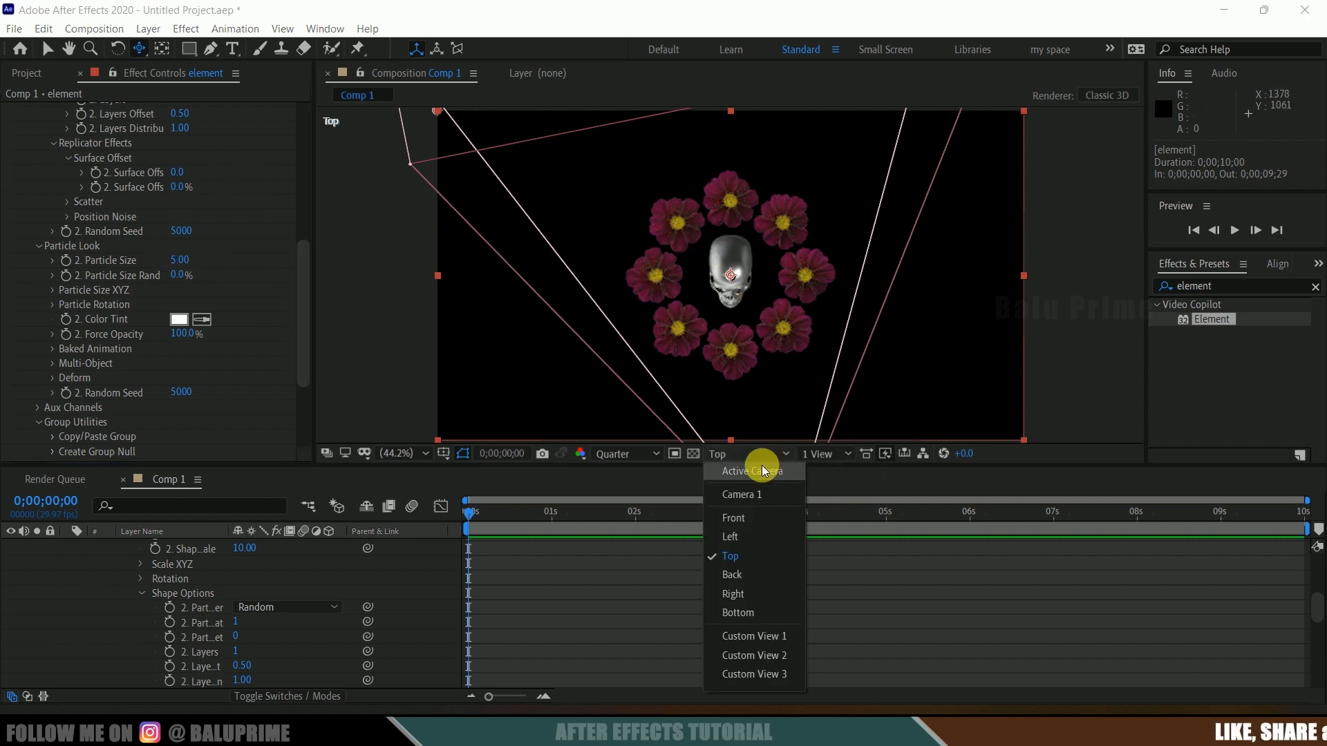
left_click(764, 470)
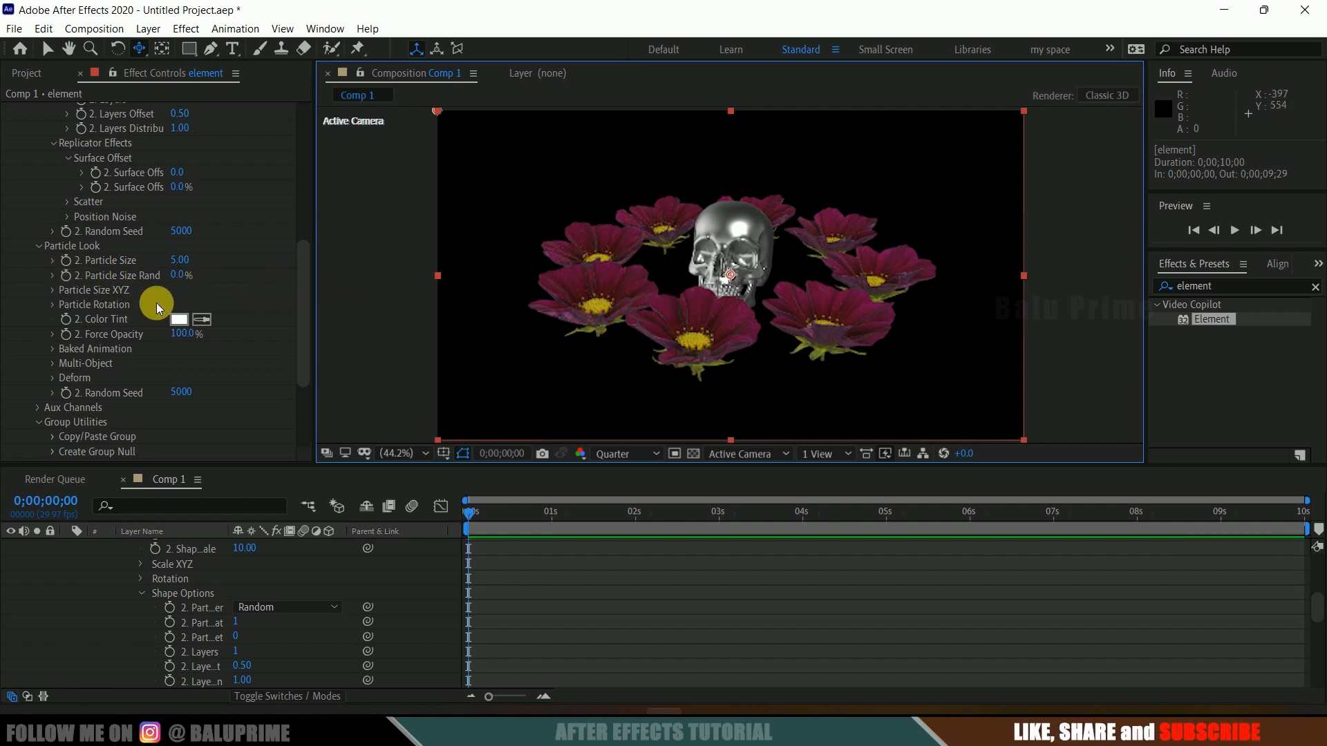
scroll(155, 303, "down", 4)
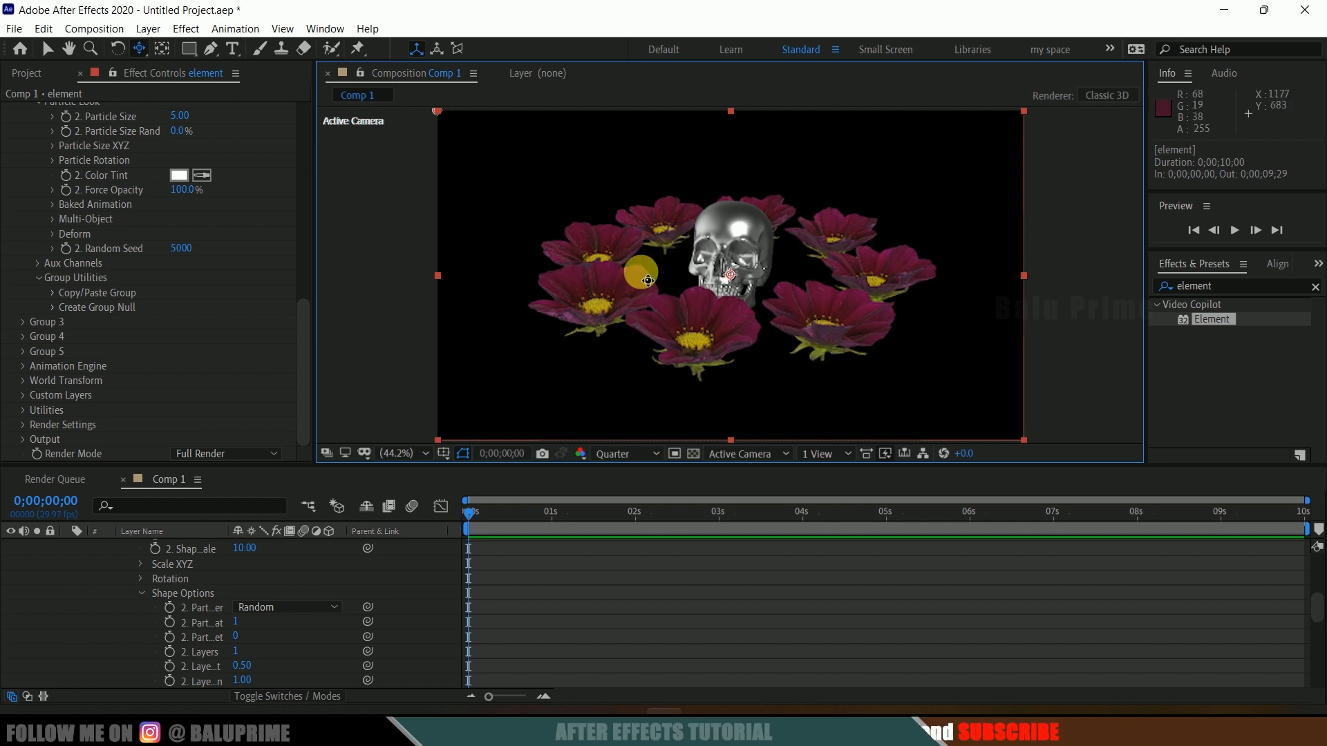
left_click(39, 262)
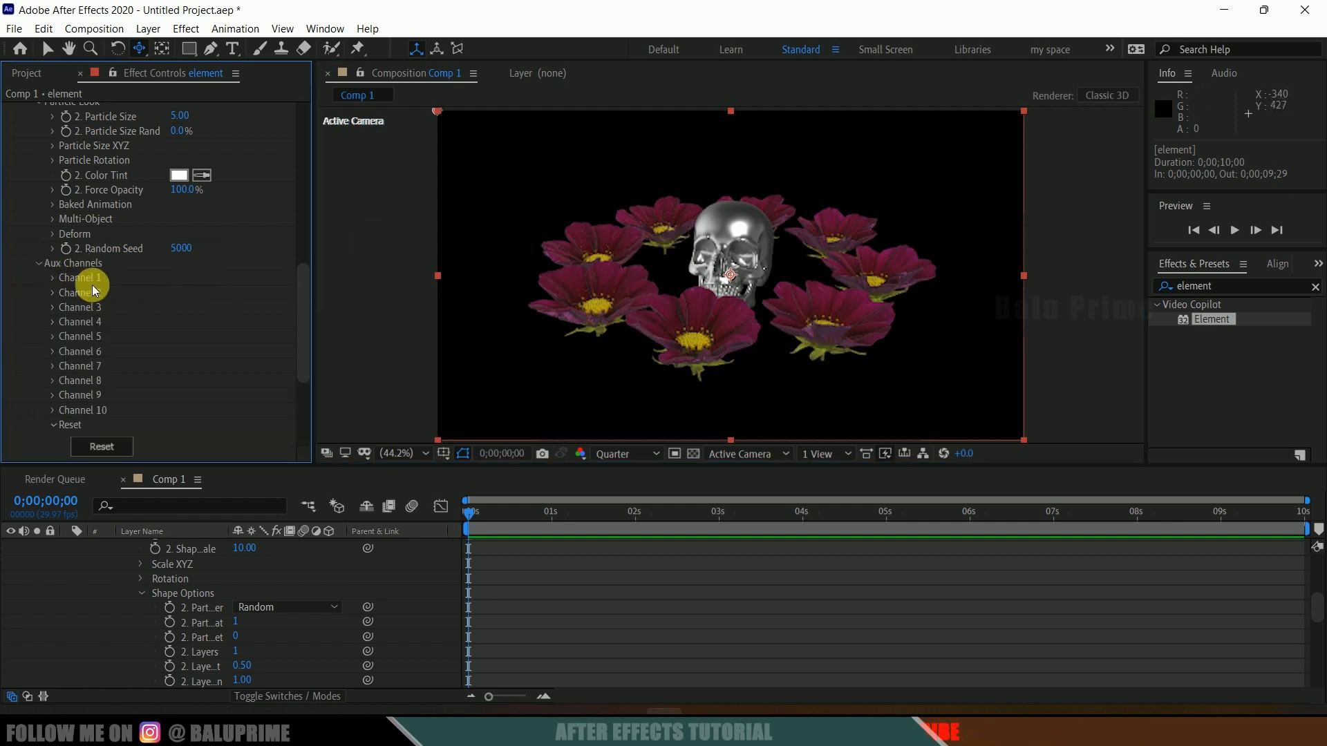
left_click(53, 278)
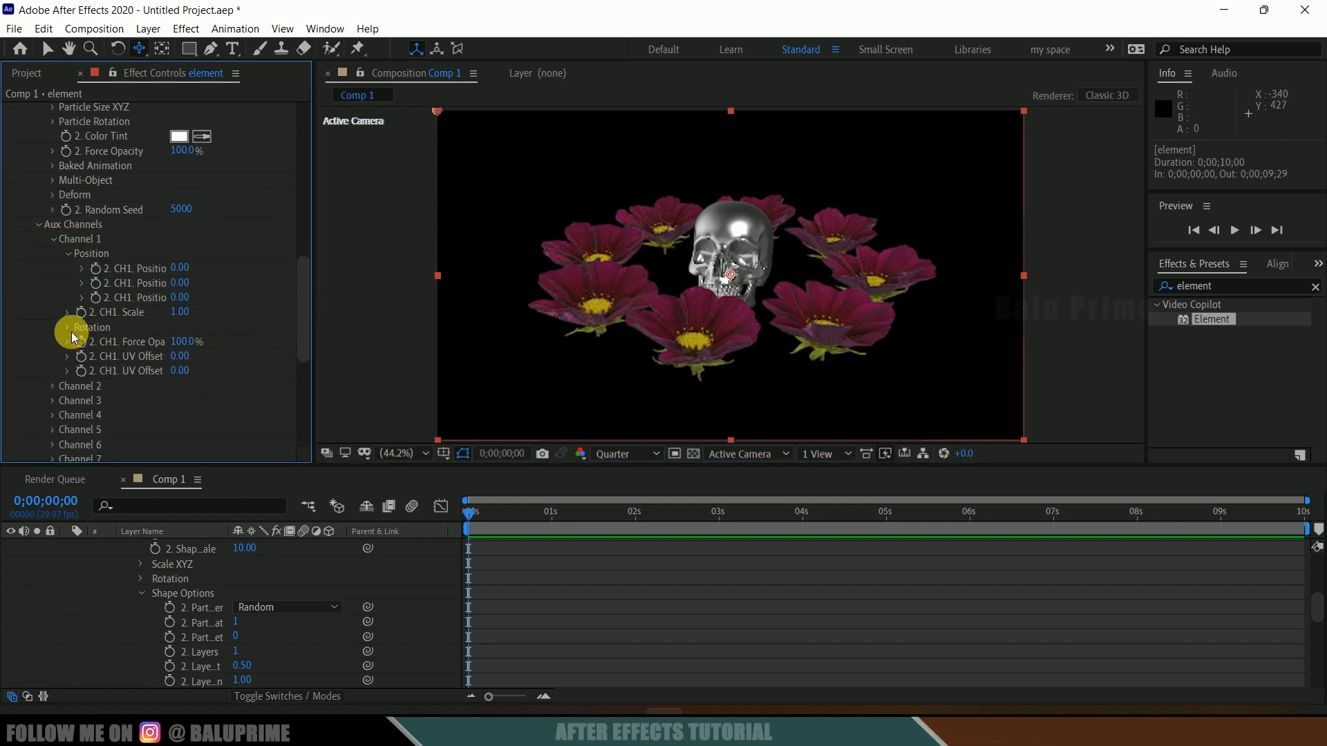
left_click(68, 327)
left_click_drag(198, 269, 152, 265)
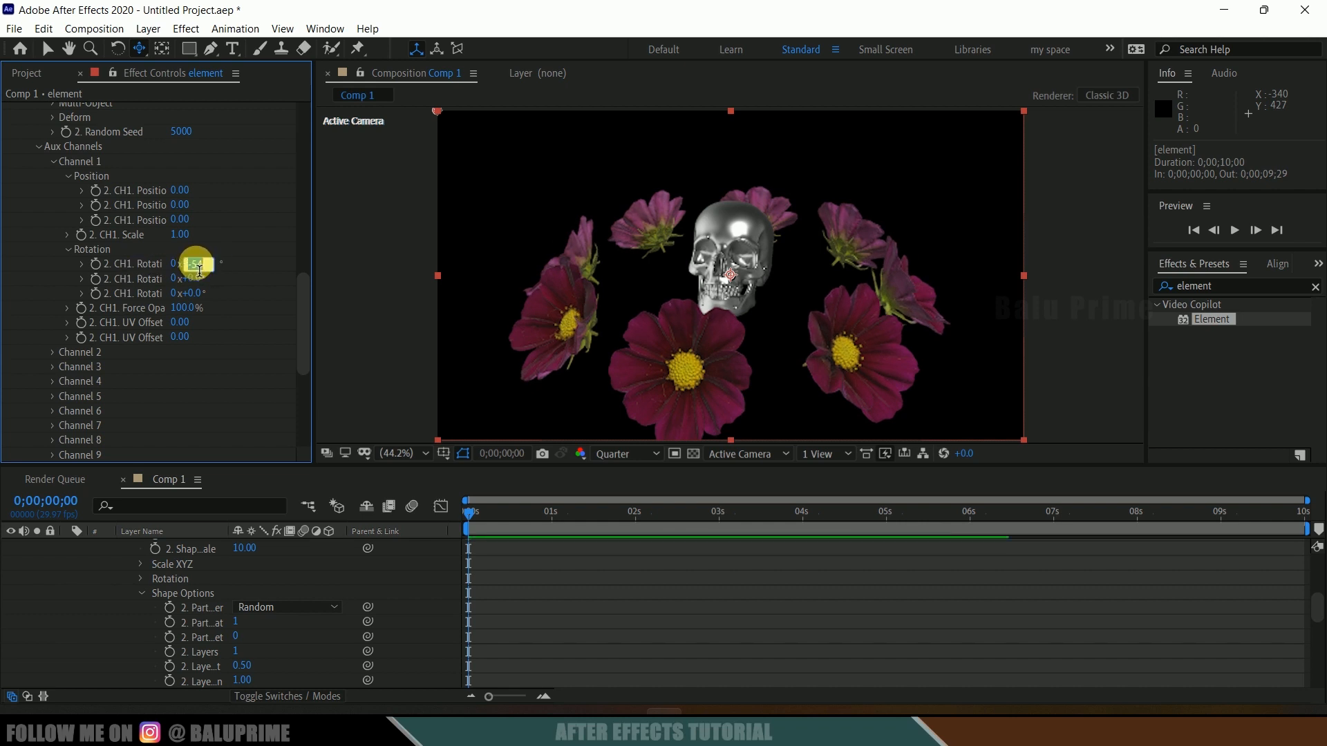
key("Return")
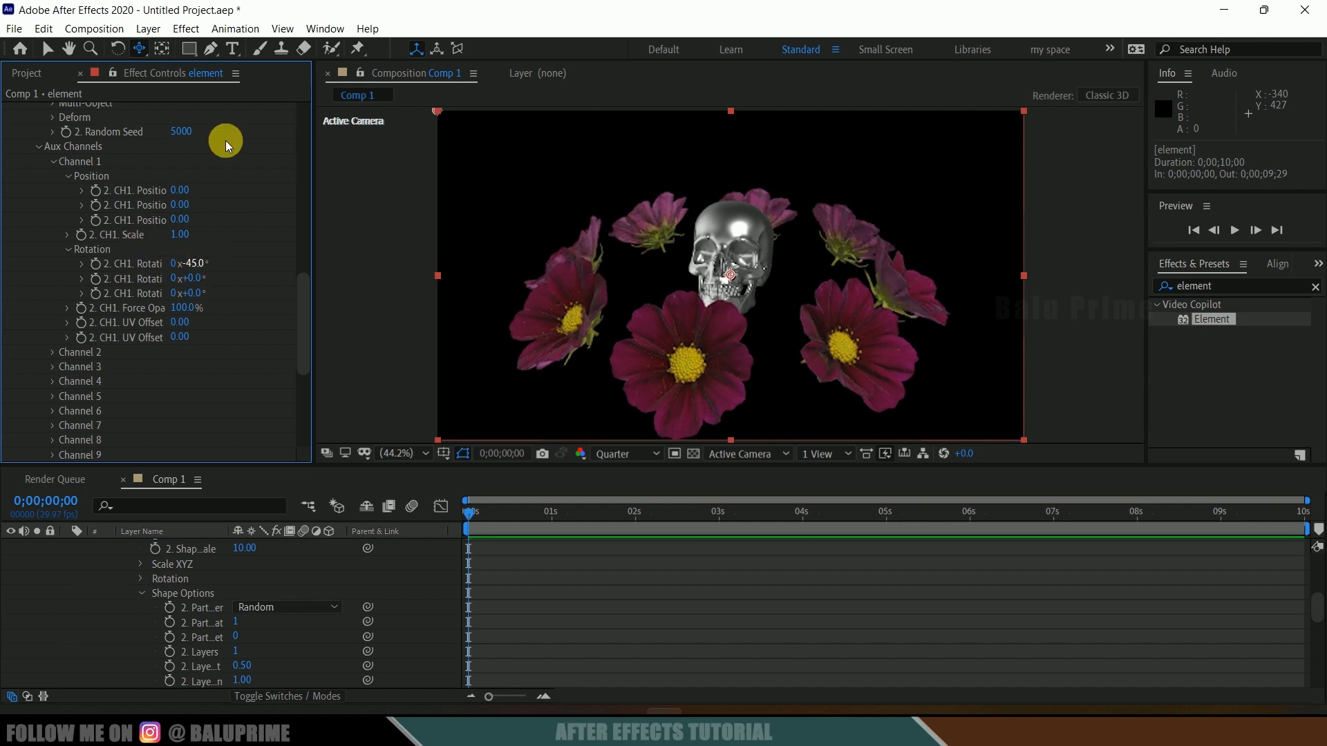
Step: Set Channel 1 Y rotation to 6° and add a keyframe for it at the start of the timeline
mouse_move(211, 278)
left_mouse_down()
mouse_move(257, 279)
mouse_move(197, 278)
left_mouse_up()
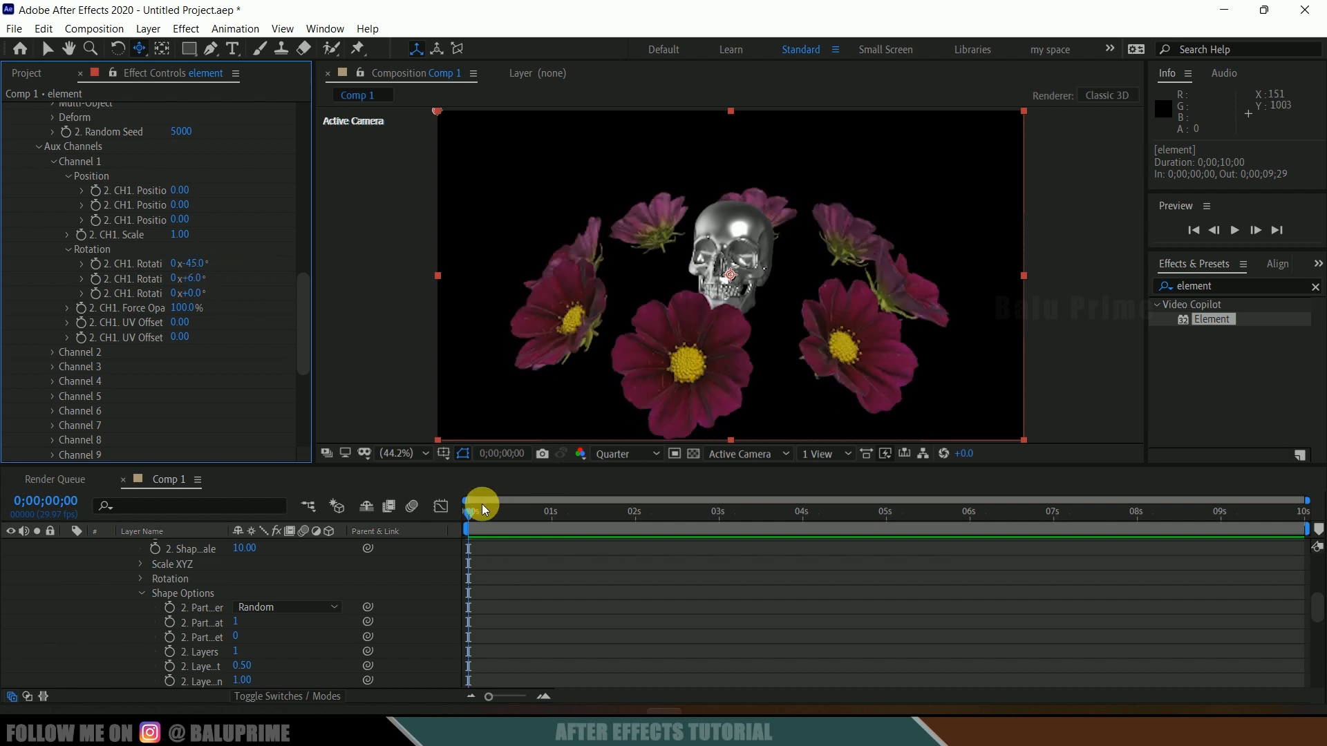
left_click_drag(472, 517, 460, 517)
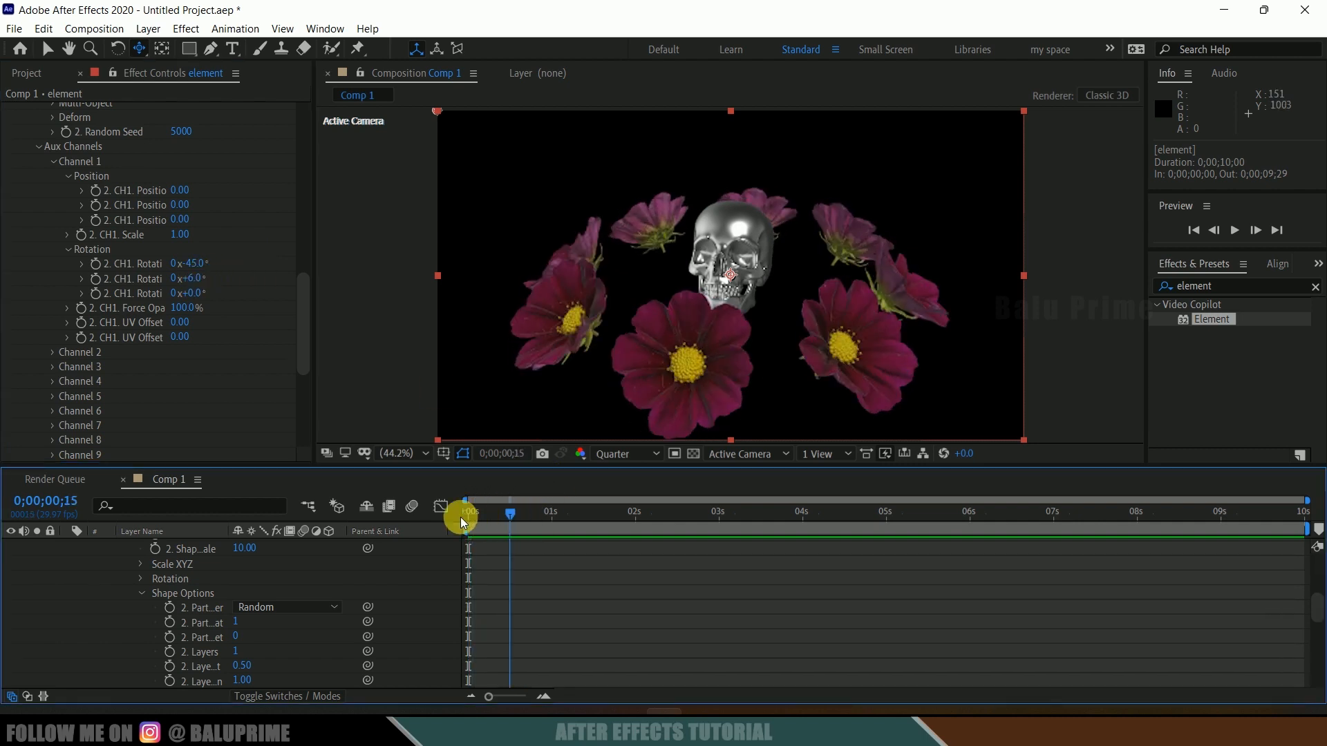
left_click(96, 278)
left_click(601, 535)
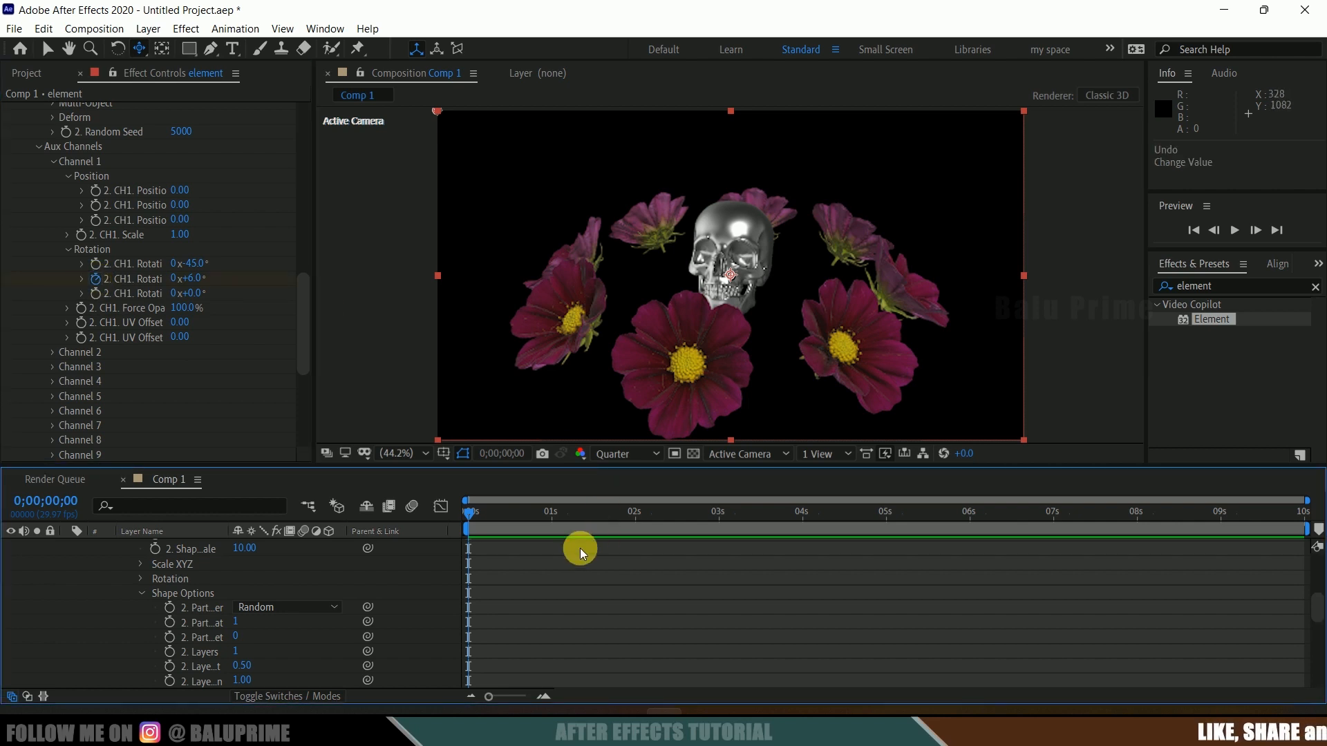
Step: Keyframe Channel 1 Y rotation to 1 full revolution at the end of the timeline and play the preview
left_click_drag(465, 515, 1303, 516)
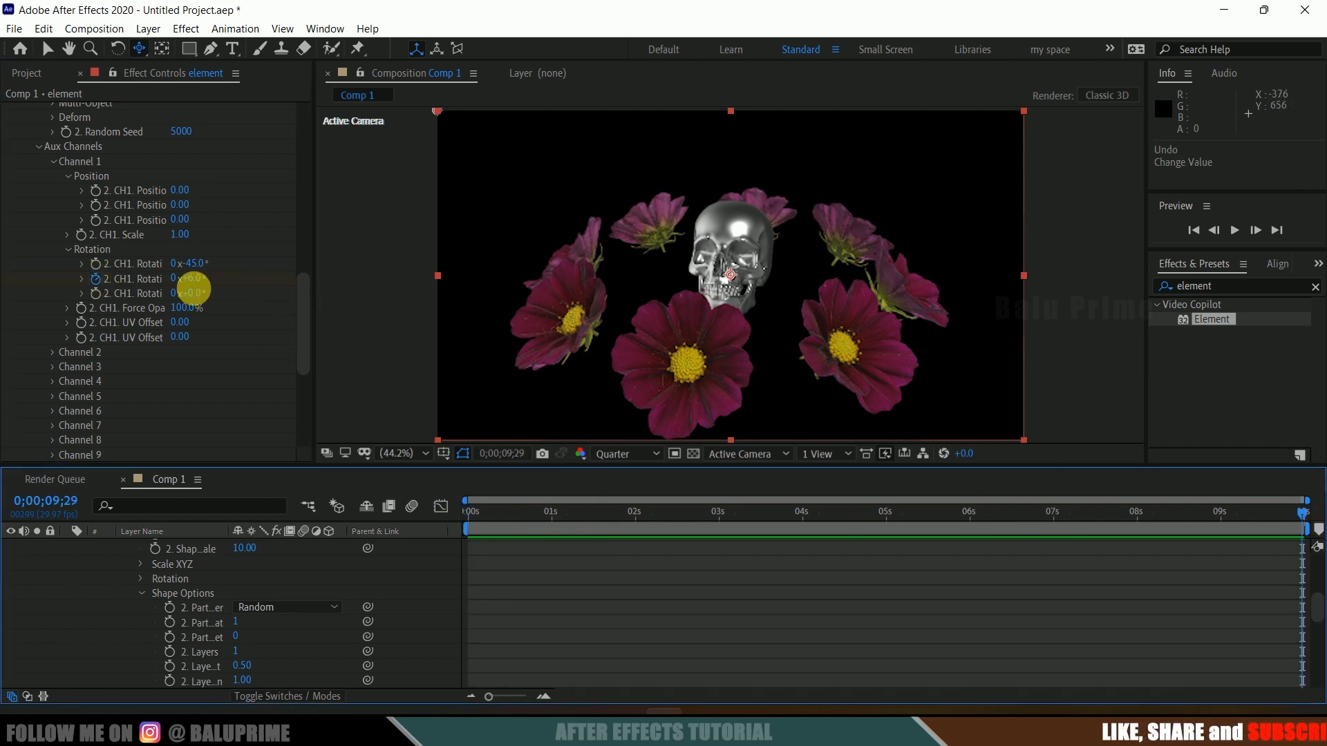
left_click(171, 278)
type("1")
key("Return")
key("space")
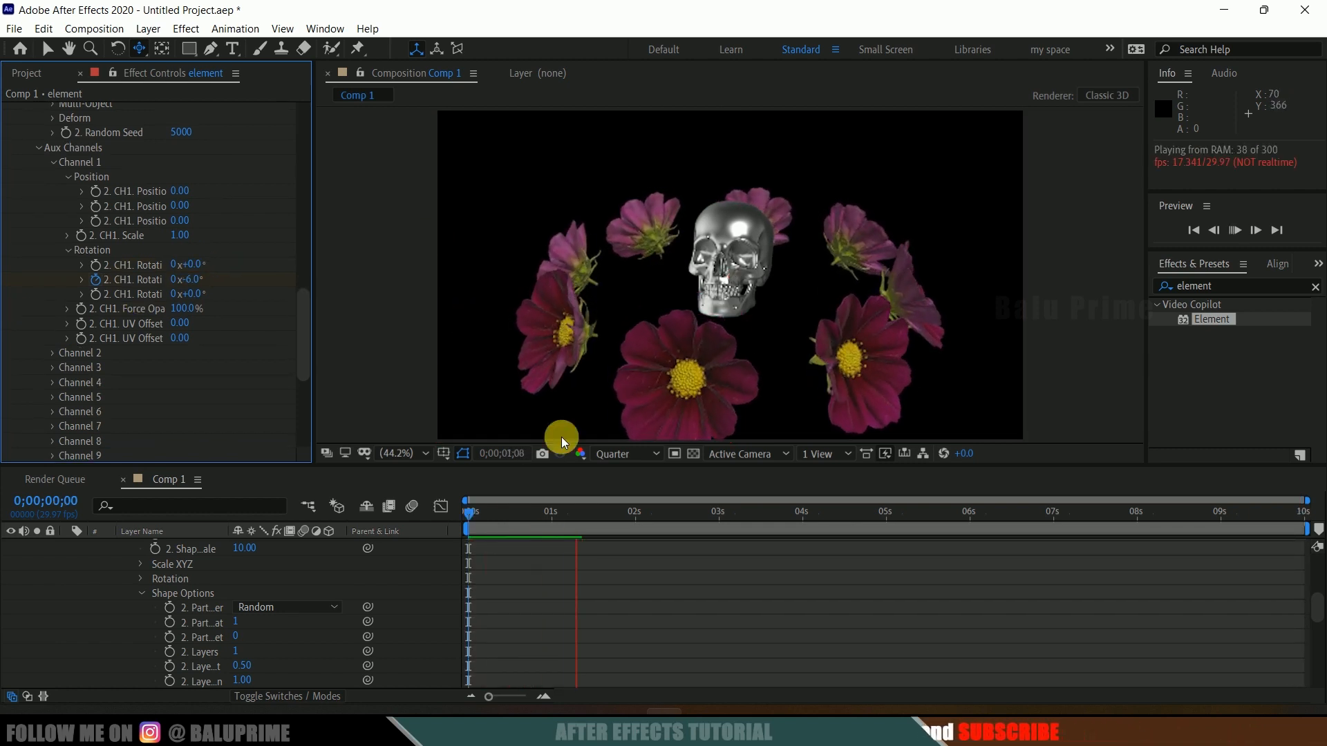
Step: Expand Group 2's rotation and add a keyframe for its Y rotation at the start of the timeline
left_click(465, 514)
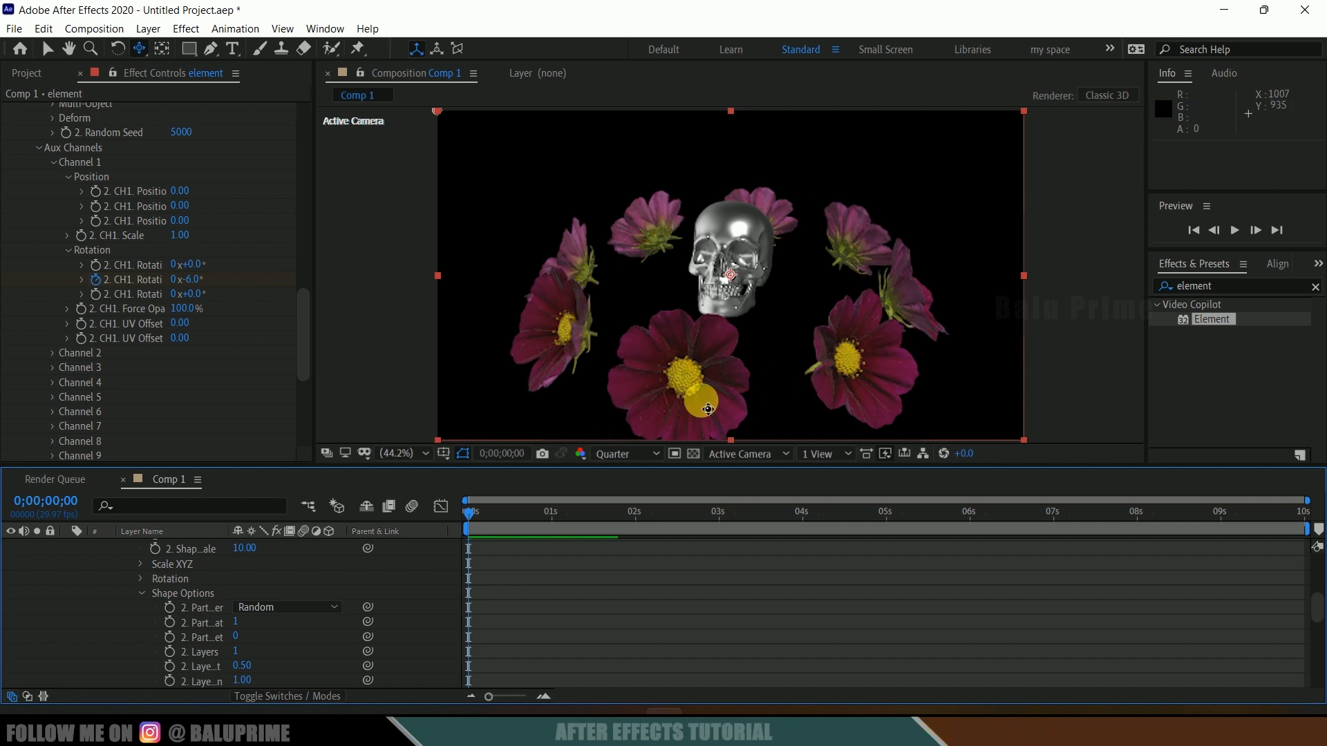
scroll(220, 342, "down", 10)
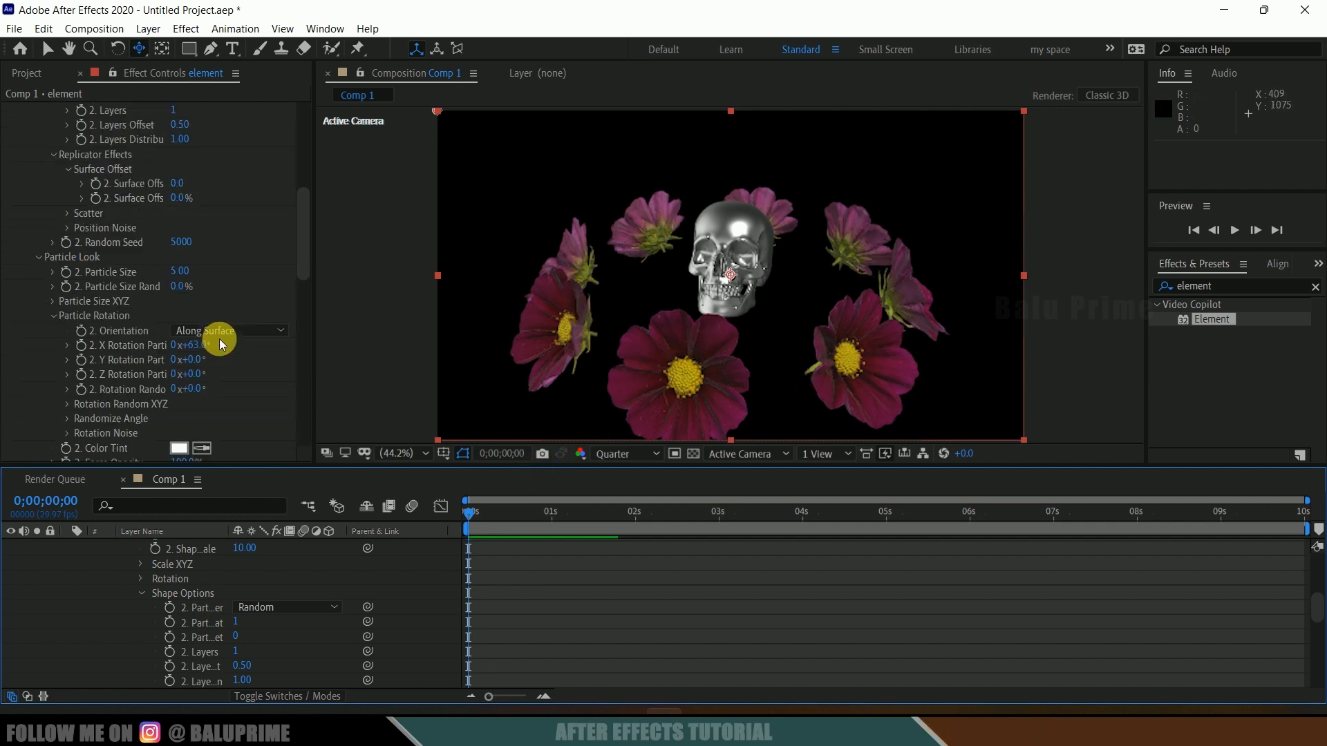
scroll(218, 339, "up", 7)
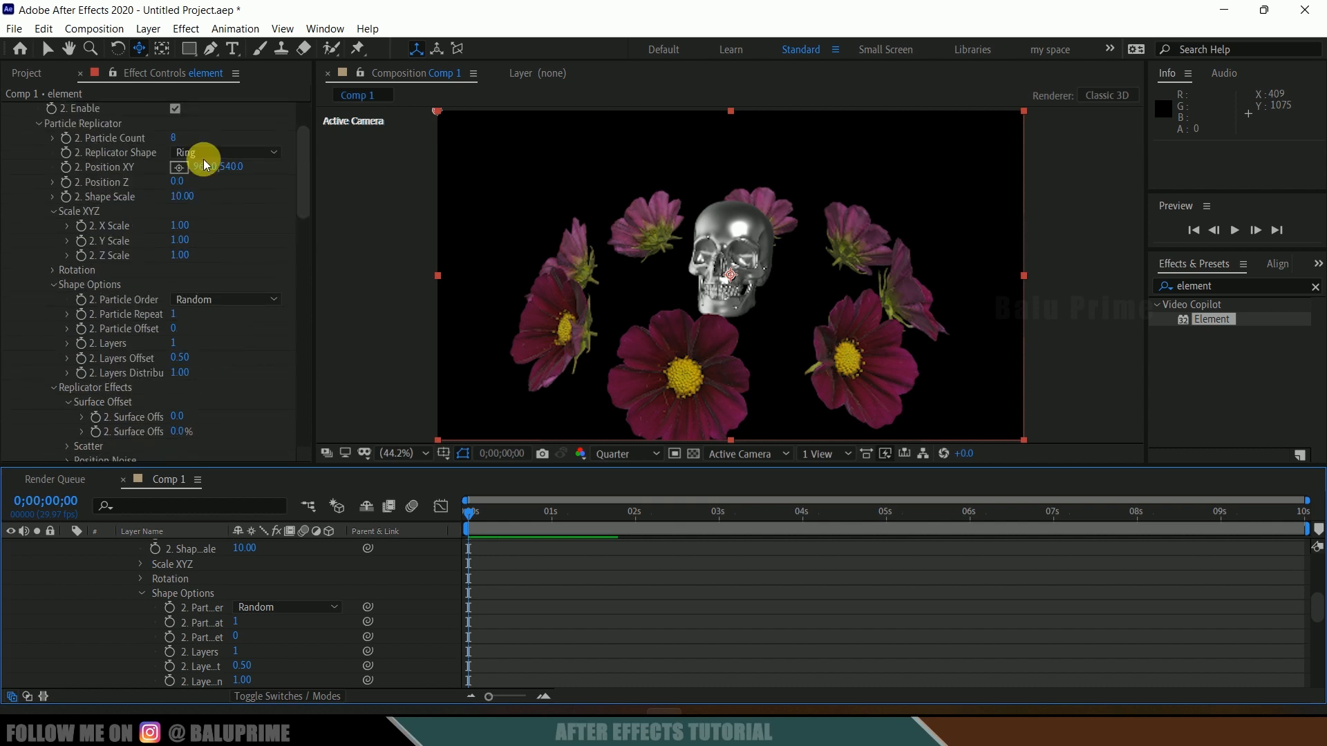
scroll(102, 213, "up", 3)
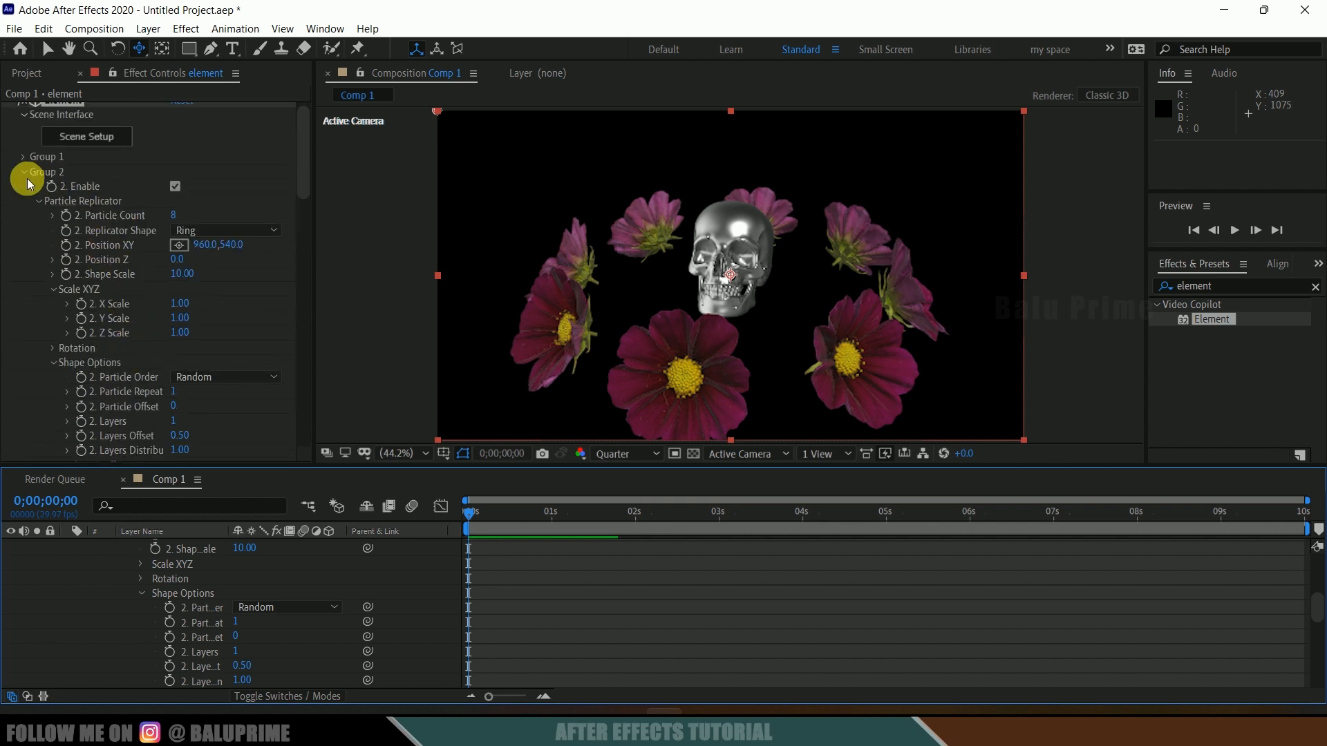
left_click(54, 348)
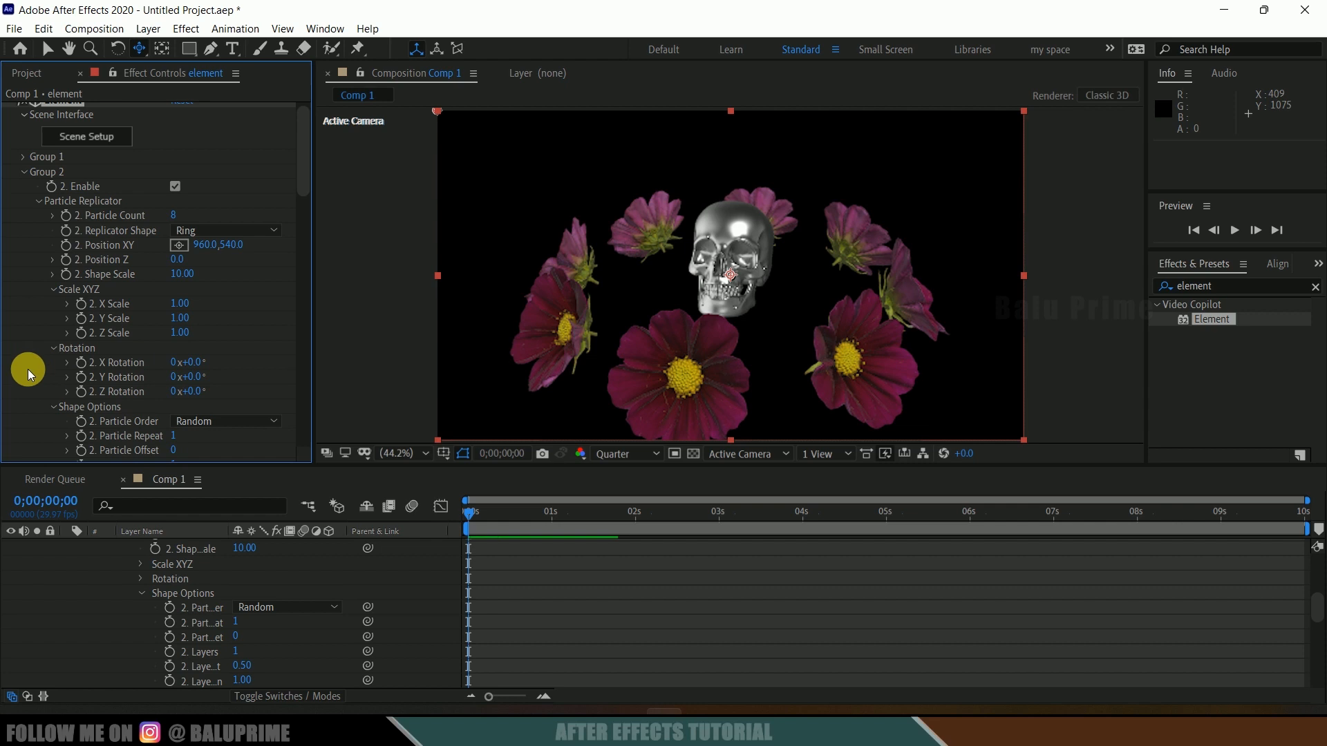
scroll(28, 369, "down", 2)
left_click(470, 512)
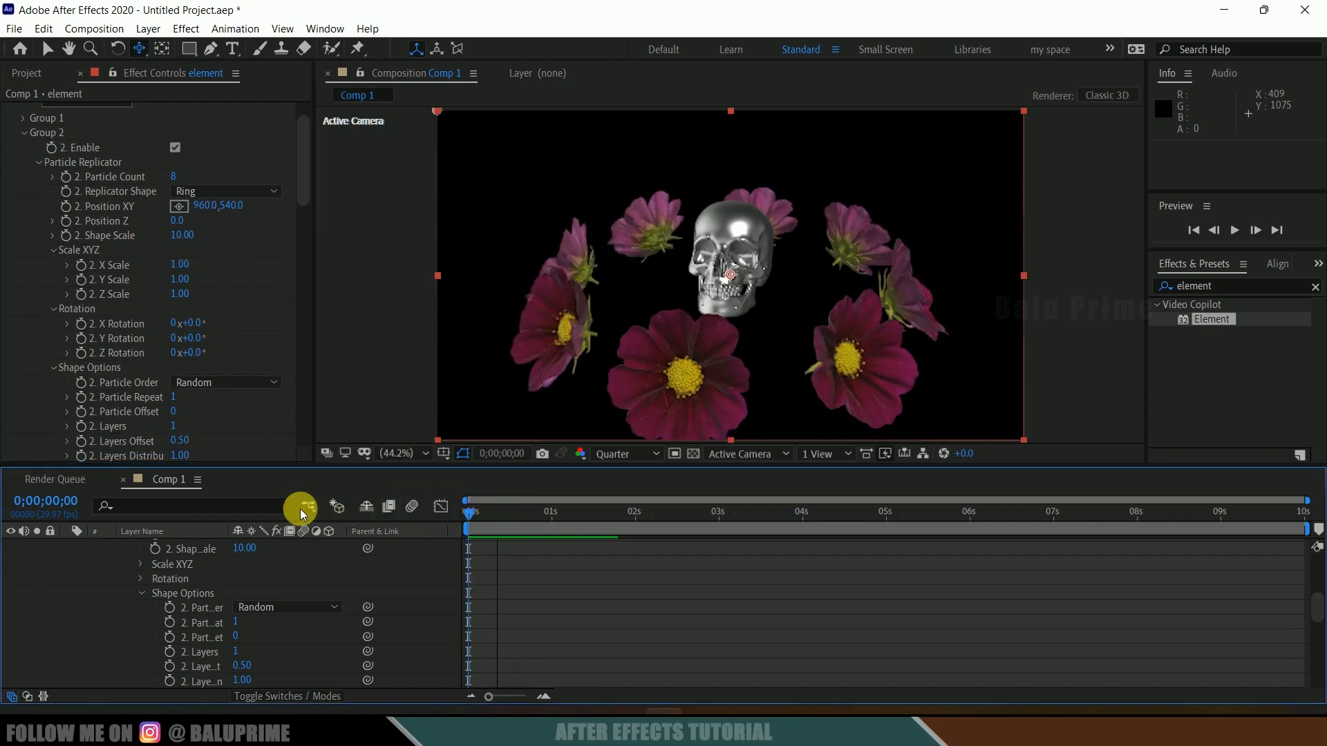
left_click_drag(210, 324, 227, 346)
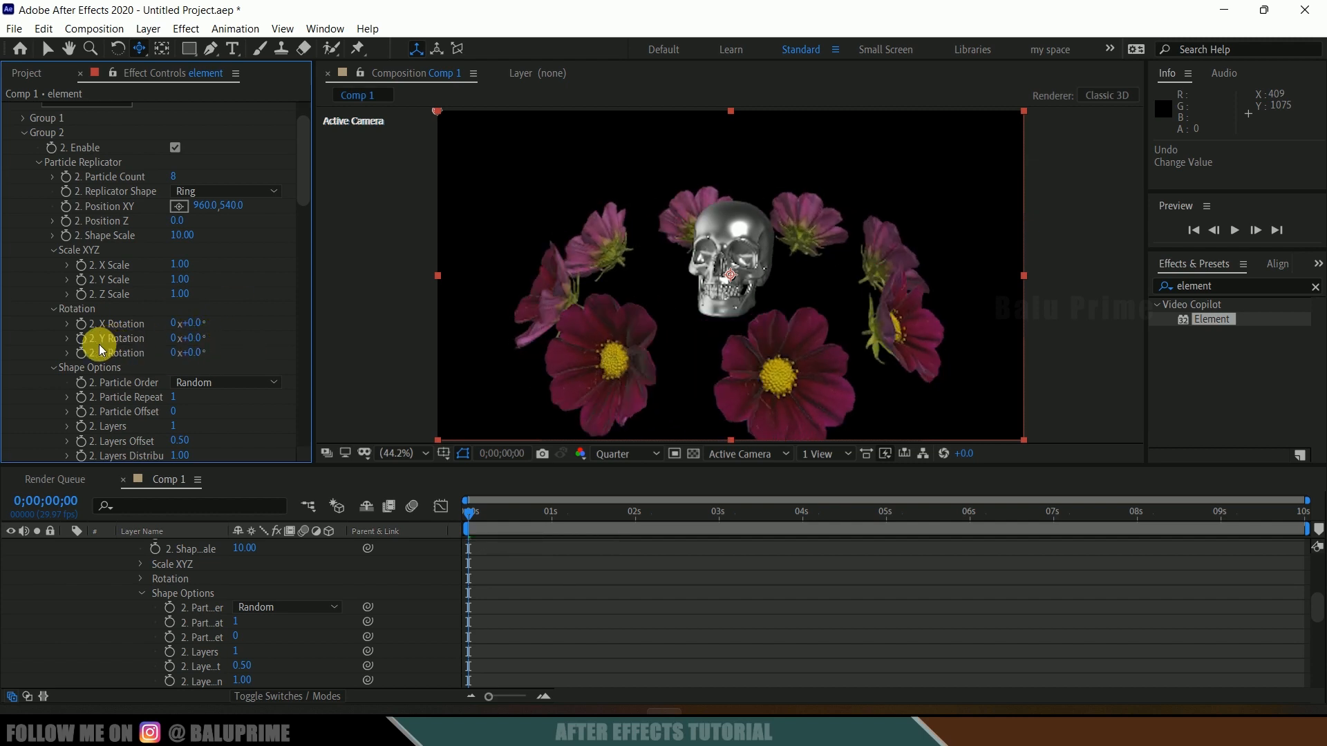
left_click(80, 339)
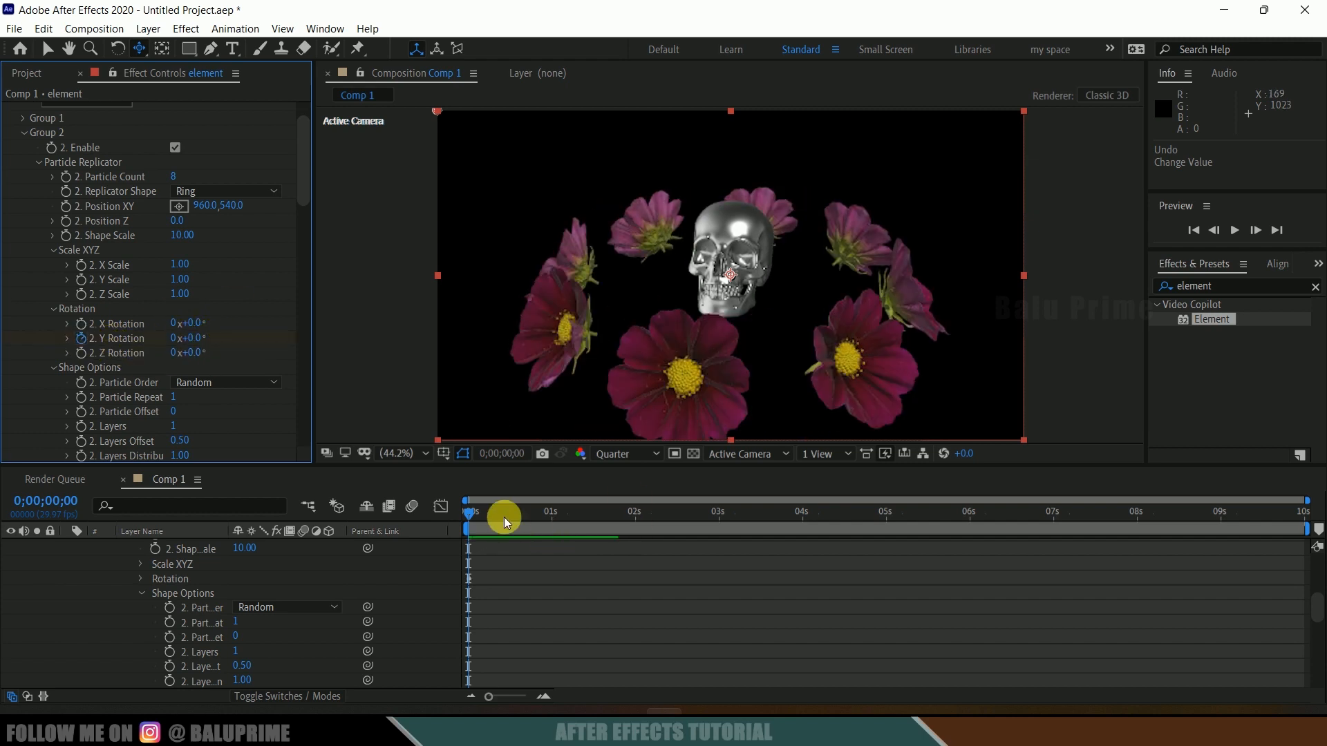
Step: Keyframe Group 2's Y rotation to 1 full revolution at the end of the timeline and play the preview
left_click_drag(468, 512, 1321, 520)
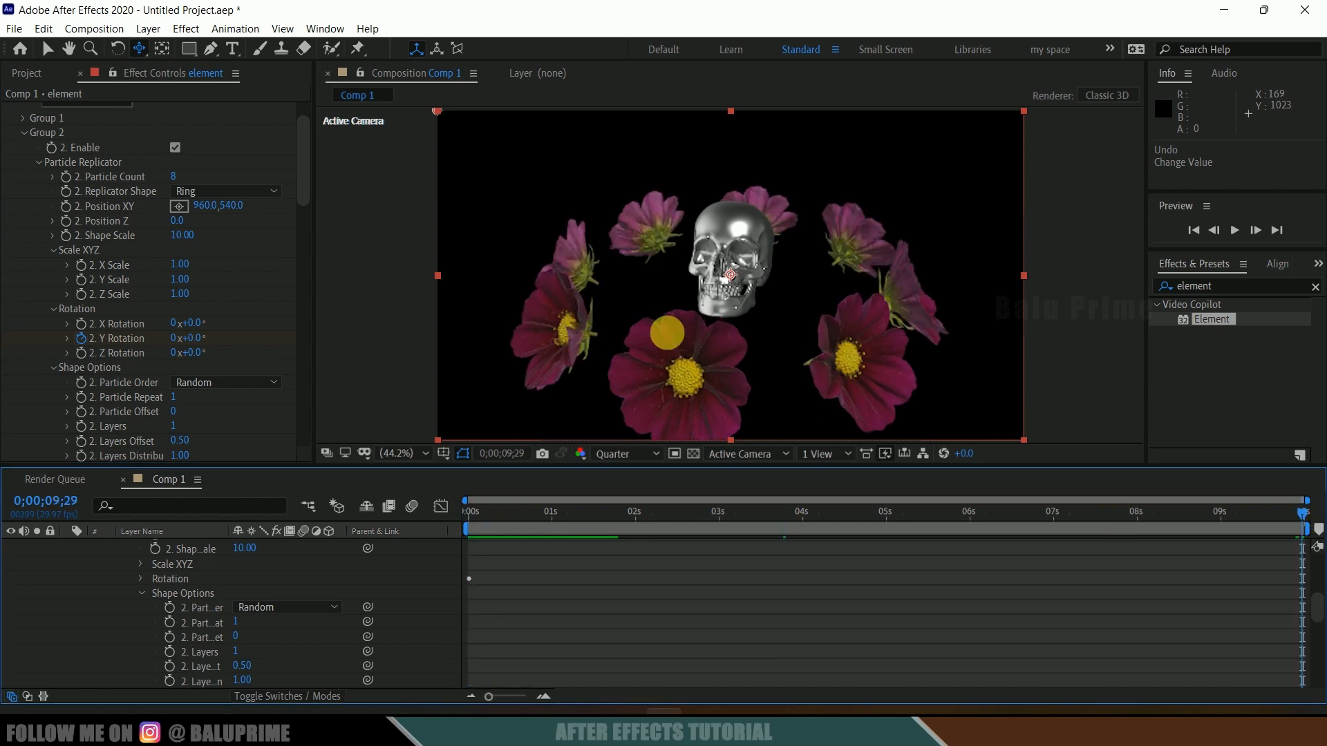
left_click(177, 339)
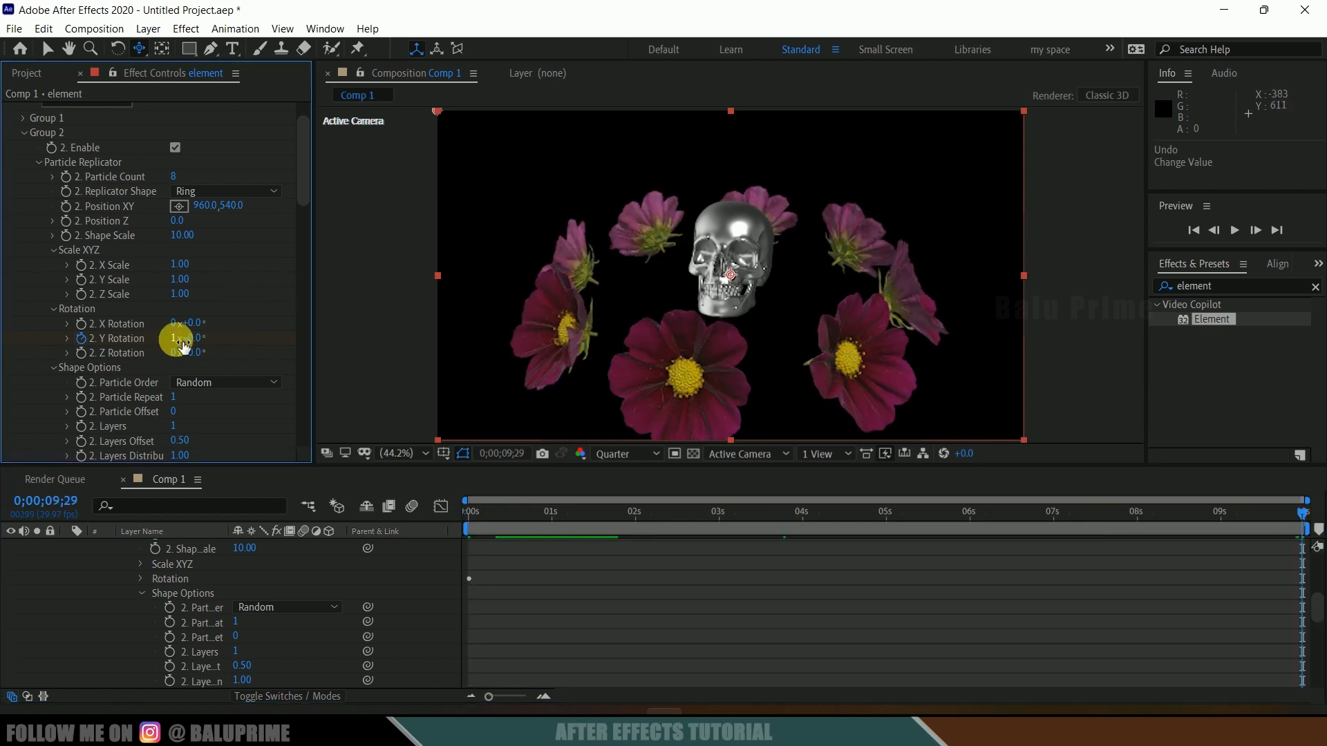
left_click_drag(487, 517, 445, 519)
key("space")
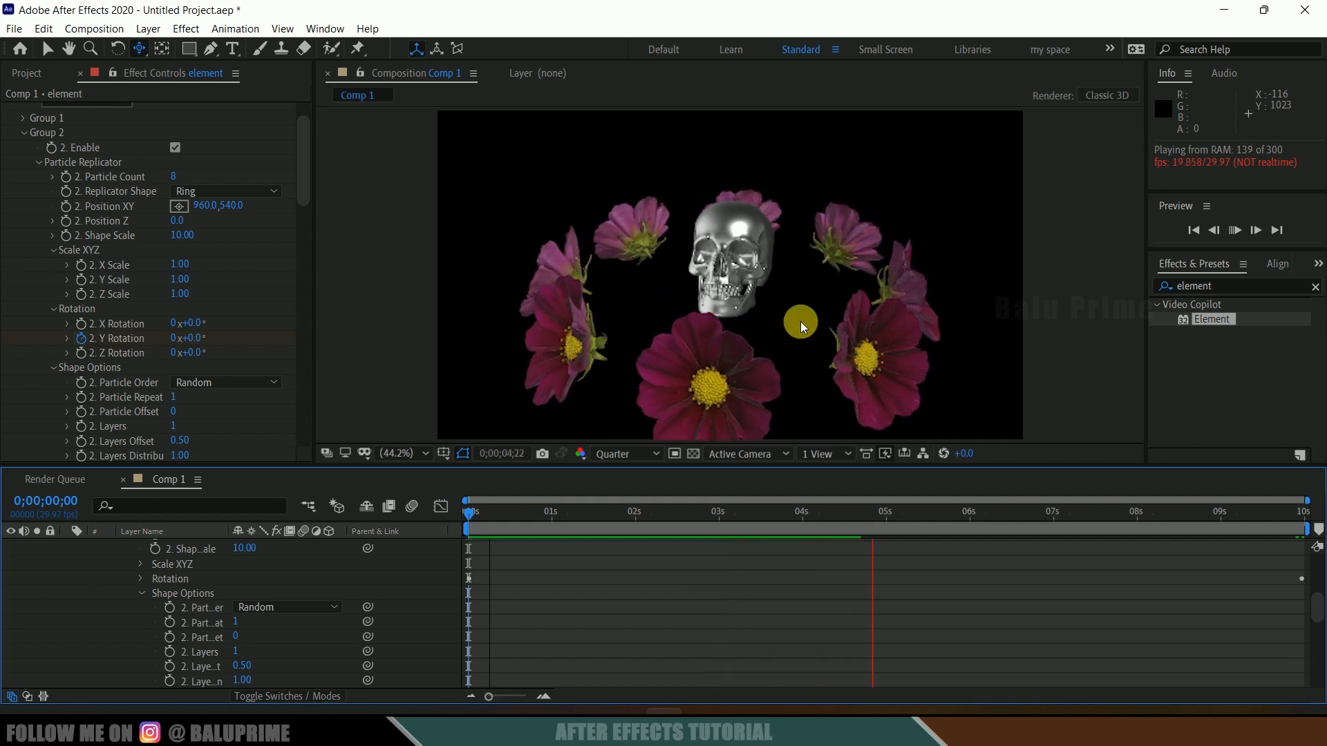
key("space")
Step: Open Camera 1's camera options to review its depth of field settings
scroll(197, 591, "up", 5)
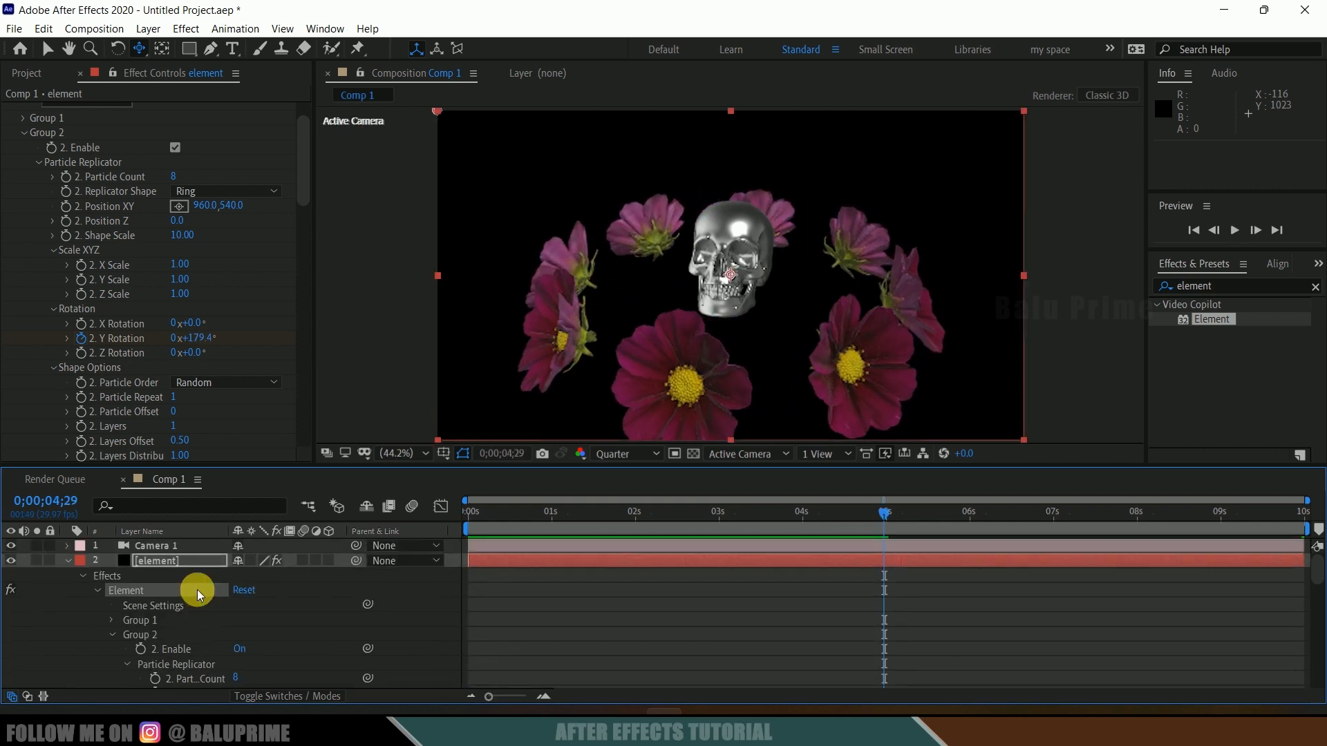
left_click(161, 546)
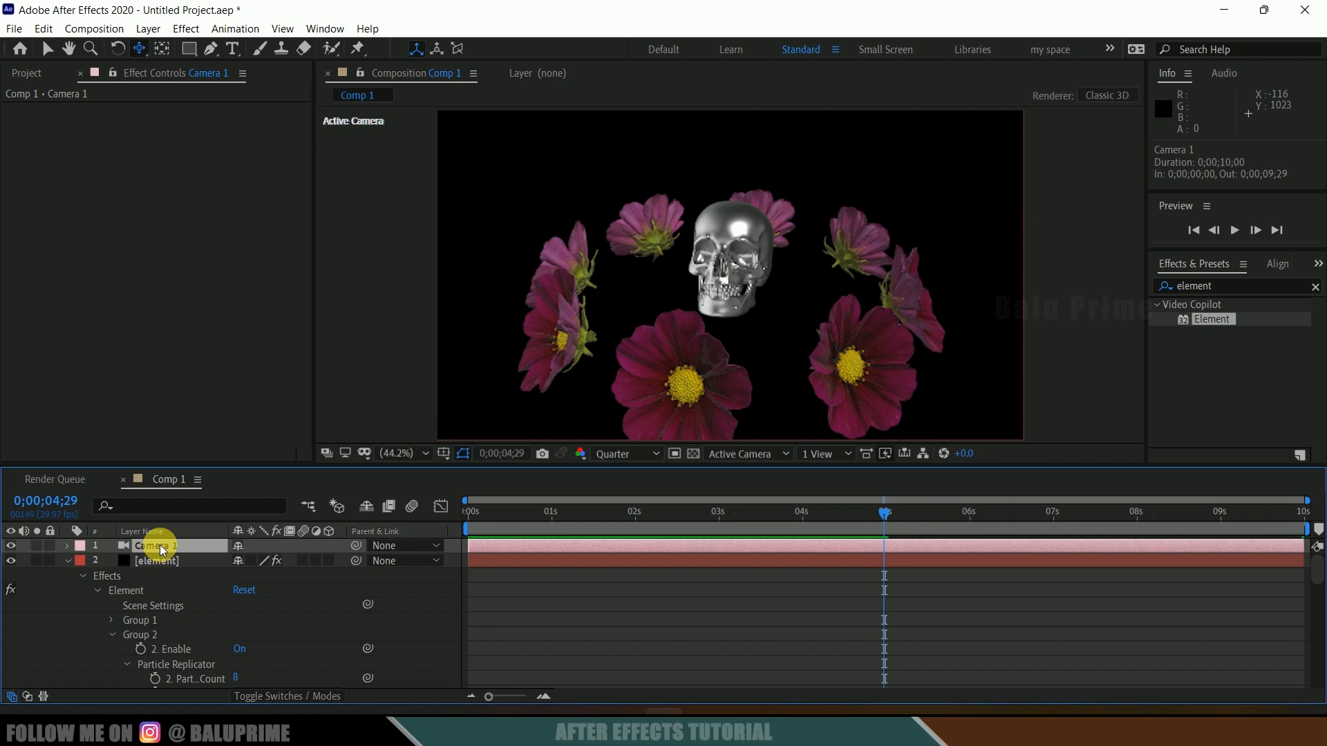
left_click(66, 547)
left_click(79, 577)
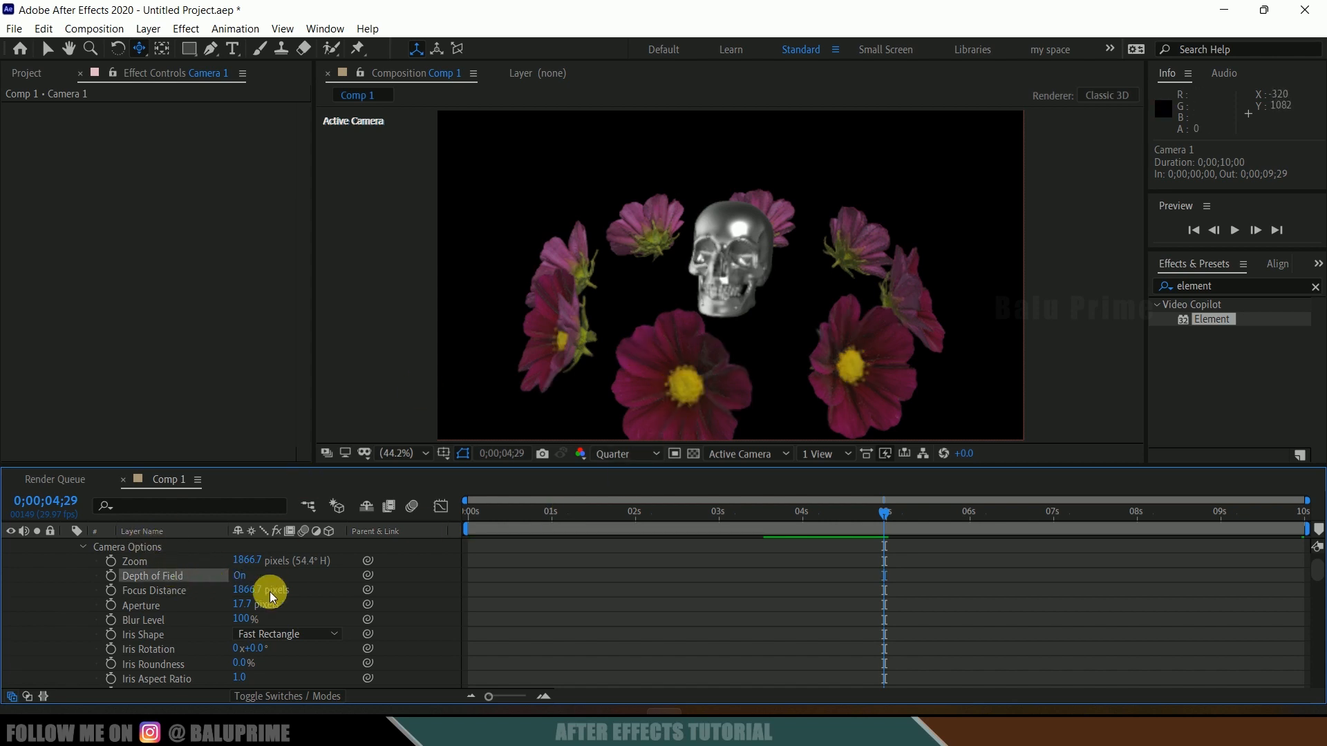
scroll(165, 622, "down", 4)
Step: Set the element layer's Depth of Field DOF Mode to Focus Indicator under Render Settings
left_click(165, 620)
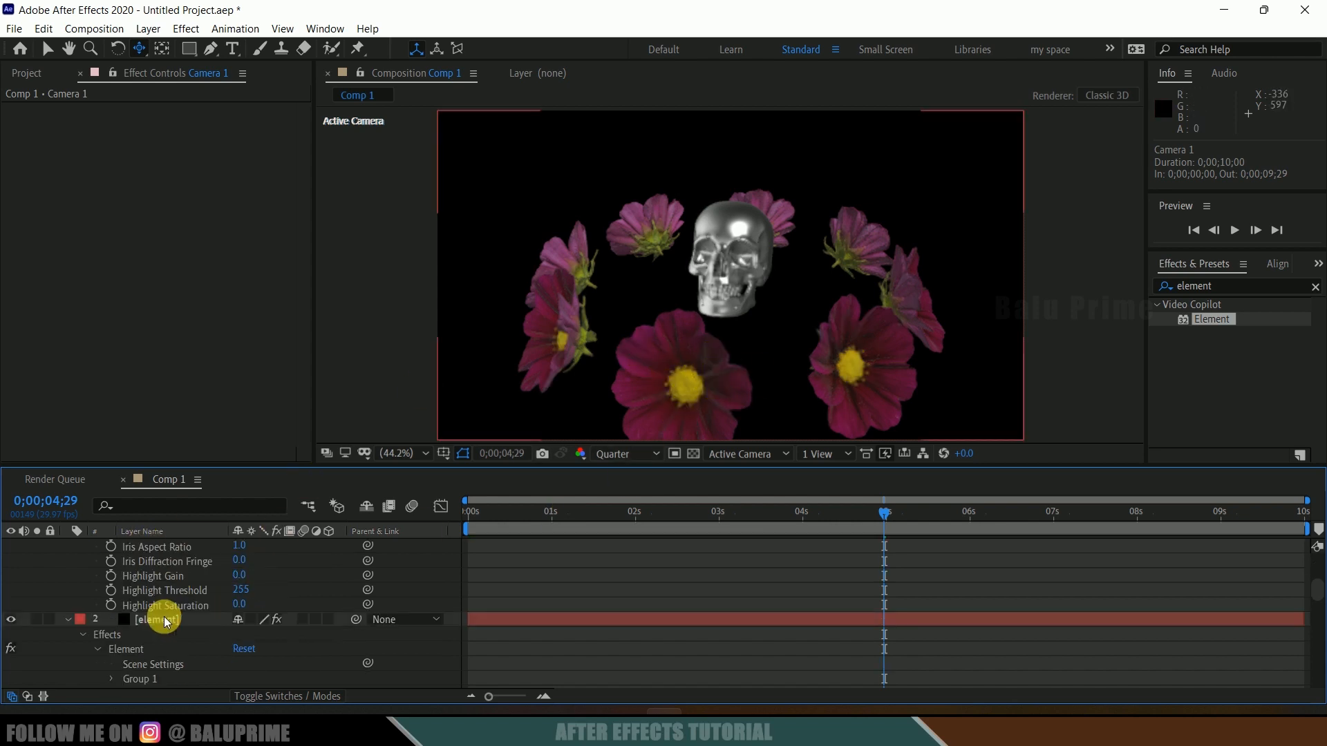
left_click(168, 620)
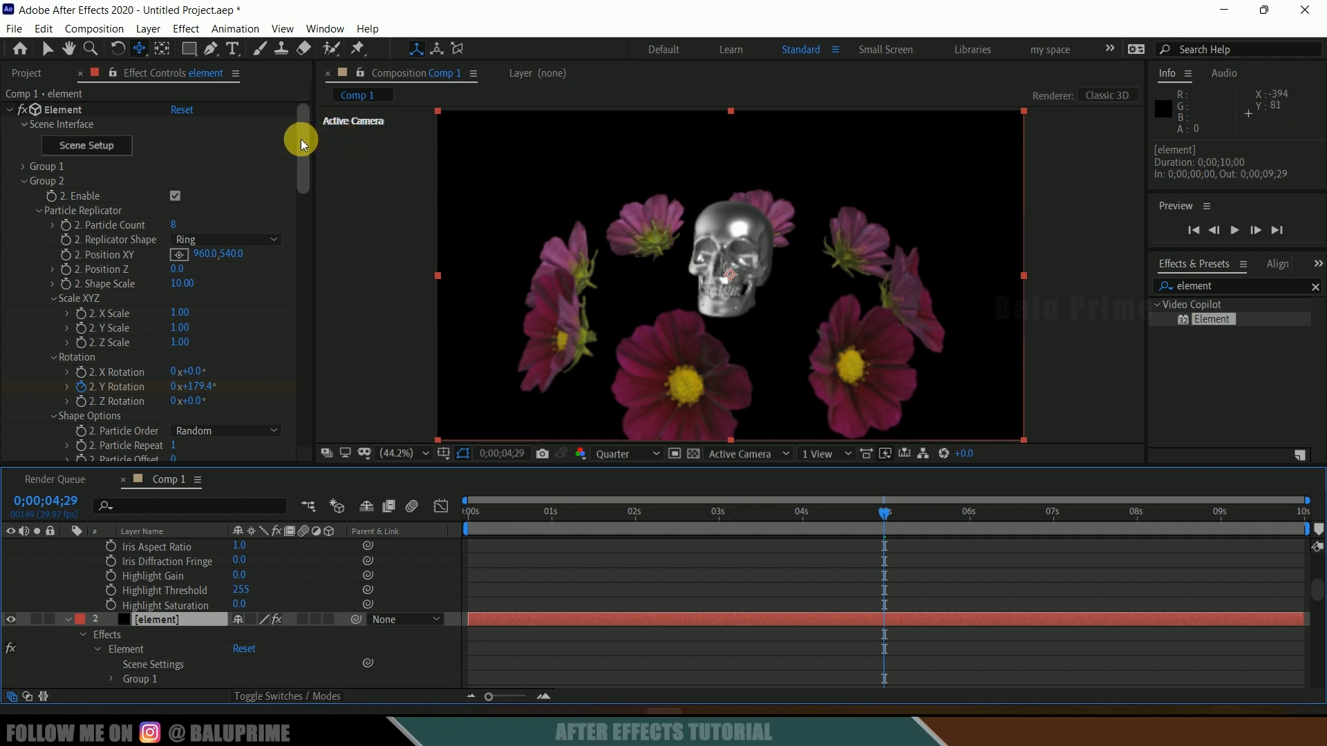
left_click_drag(302, 139, 293, 396)
scroll(280, 421, "down", 2)
left_click(22, 425)
scroll(14, 424, "down", 3)
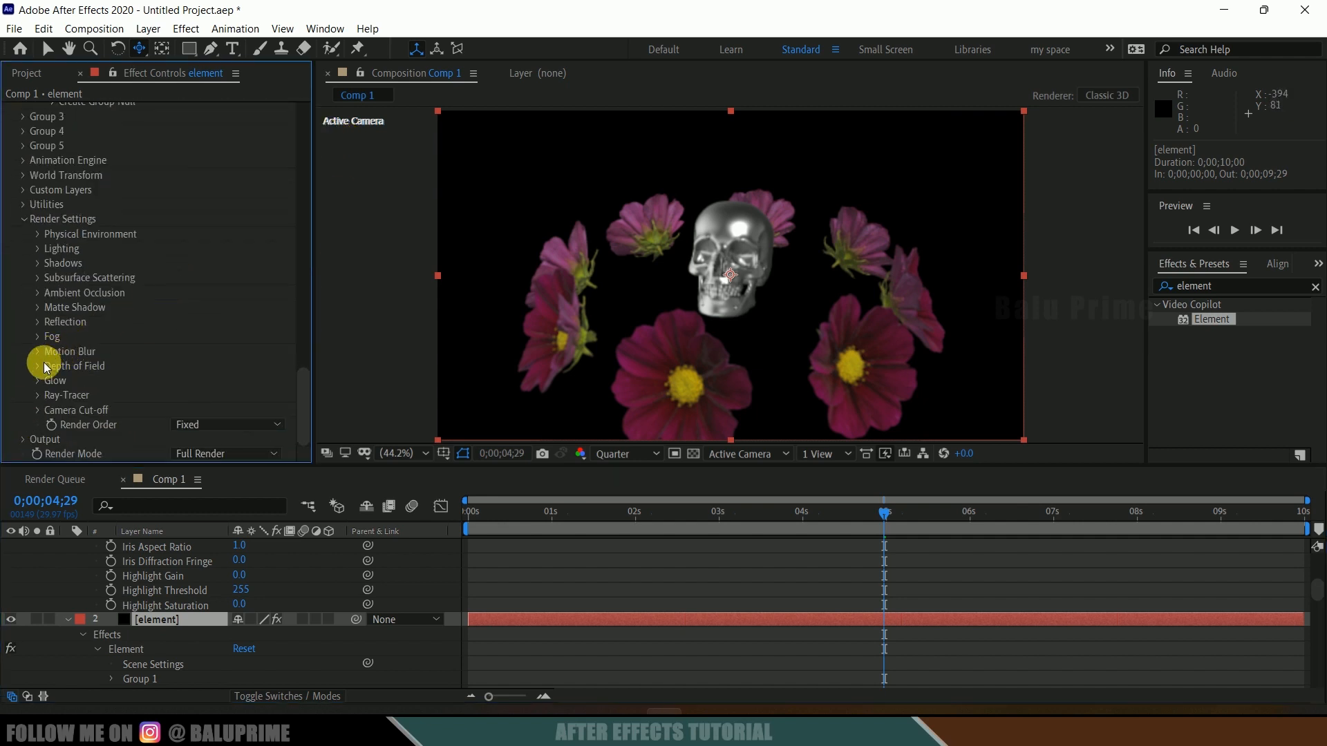
left_click(37, 366)
scroll(15, 369, "down", 2)
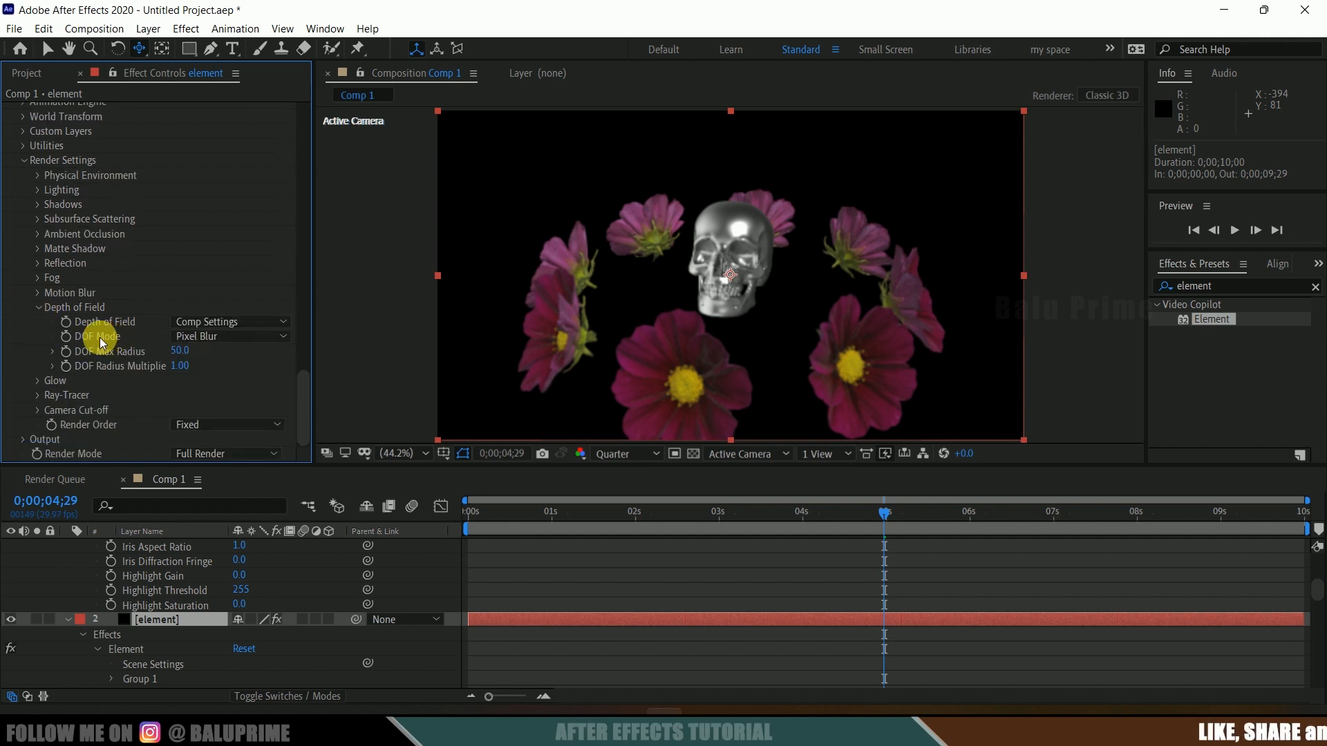
left_click(212, 338)
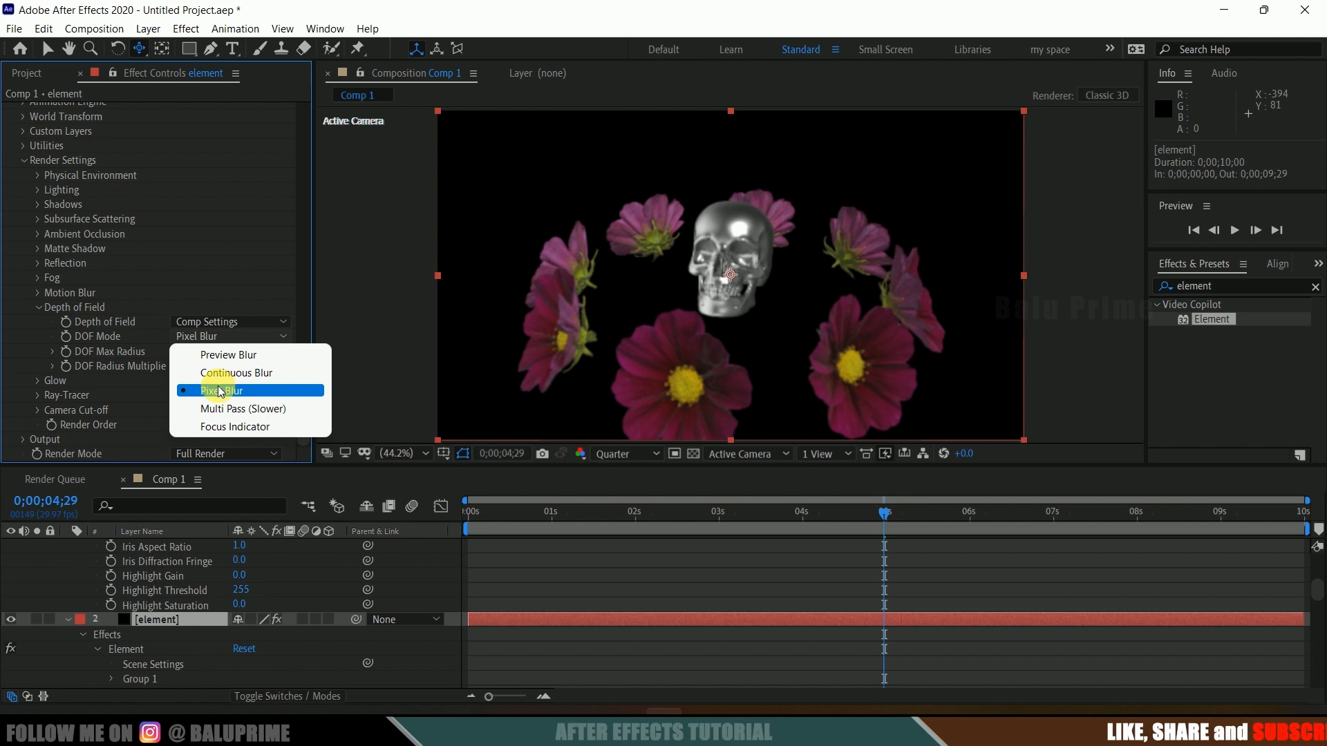
left_click(246, 423)
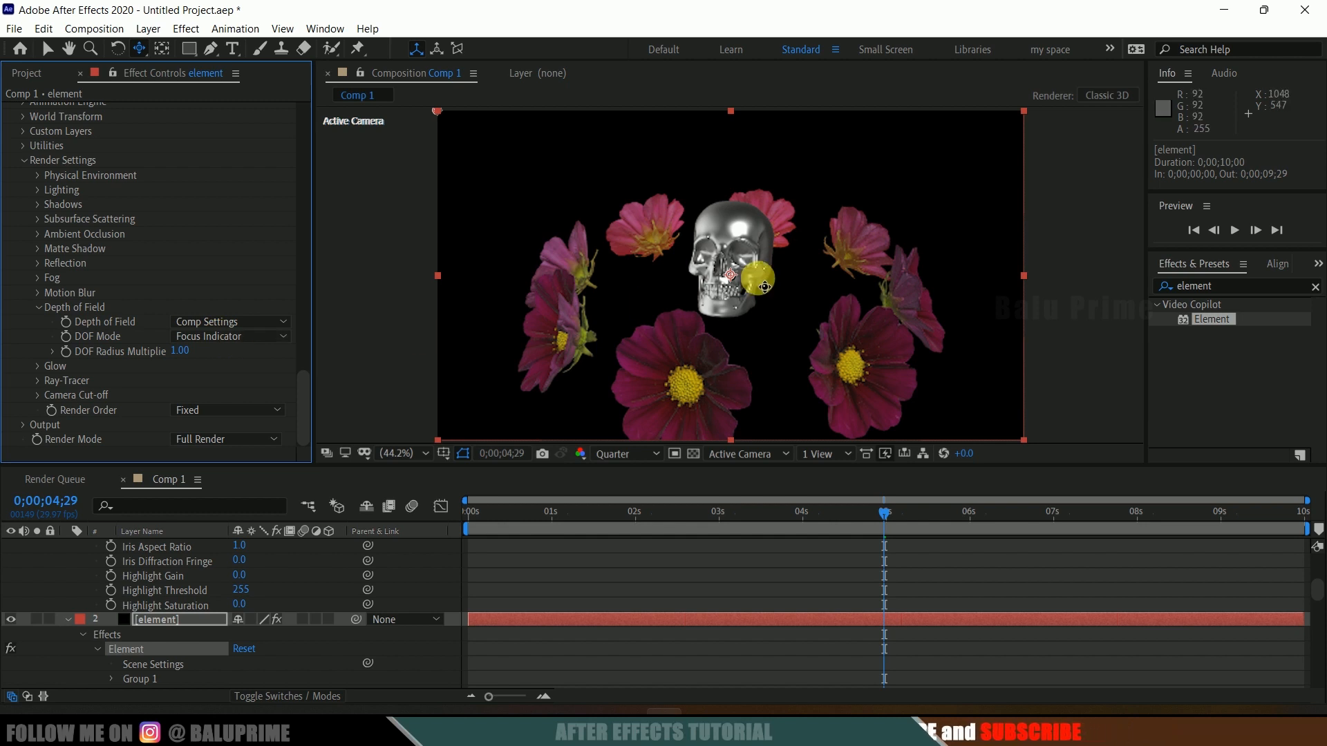
Step: Set Camera 1's aperture to 100 pixels
left_click_drag(761, 288, 718, 280)
left_click(160, 621)
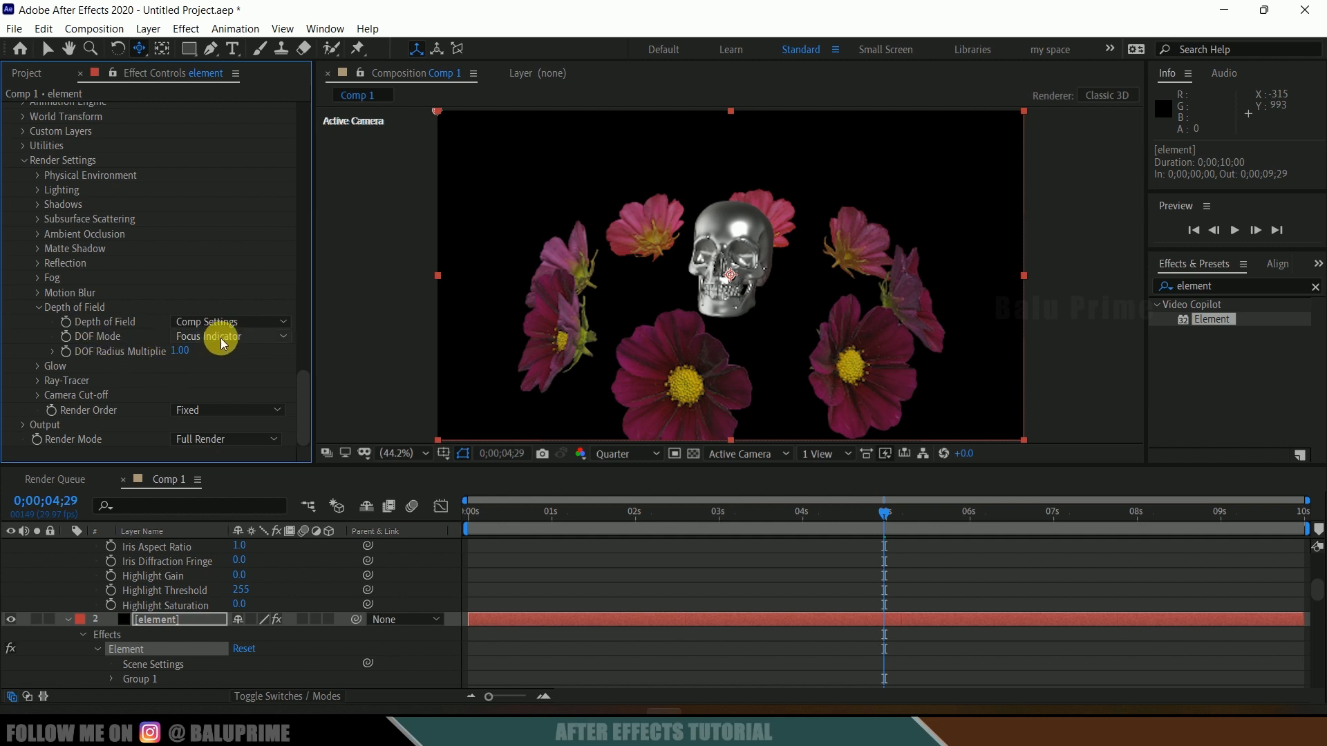
scroll(184, 570, "up", 3)
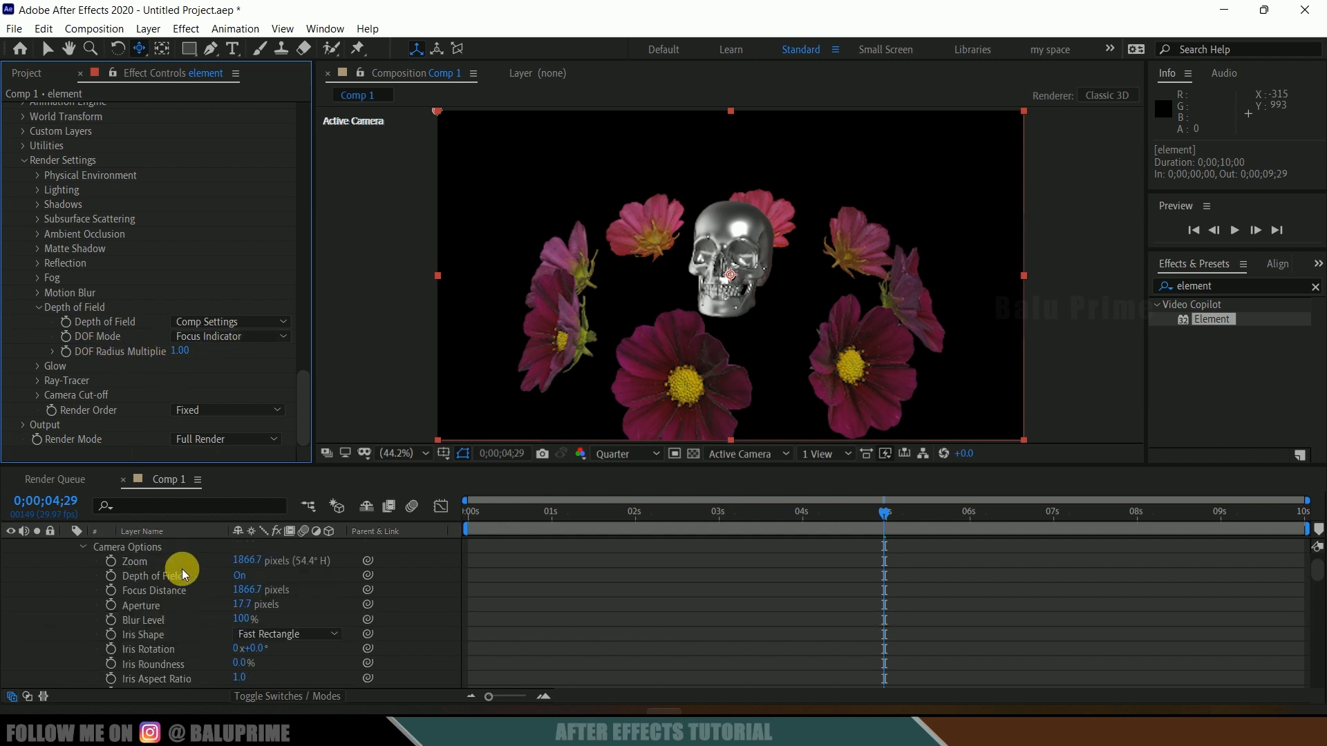
scroll(181, 570, "up", 2)
left_click(168, 546)
scroll(181, 587, "down", 1)
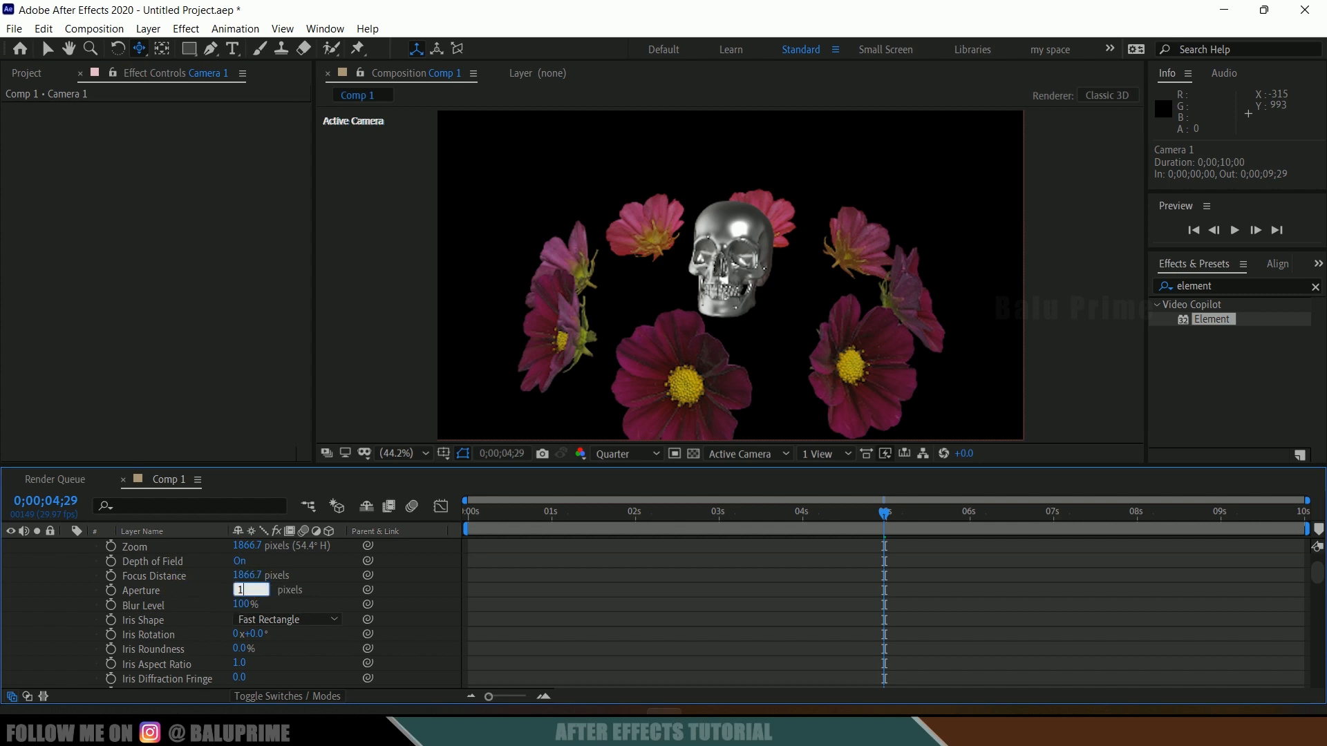
key("Return")
Step: Adjust Camera 1's focus distance to about 1002 pixels
left_click_drag(240, 575, 6, 610)
left_click_drag(258, 584, 158, 608)
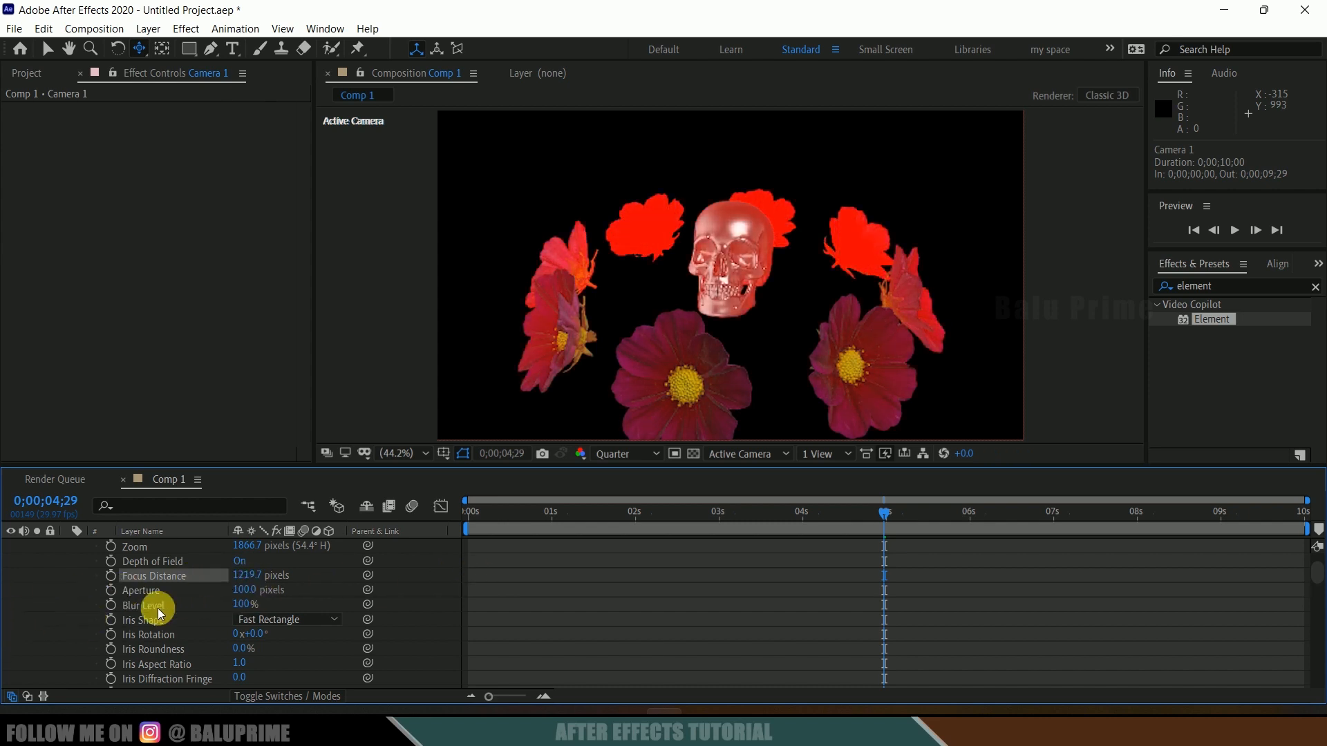
left_click_drag(254, 584, 6, 601)
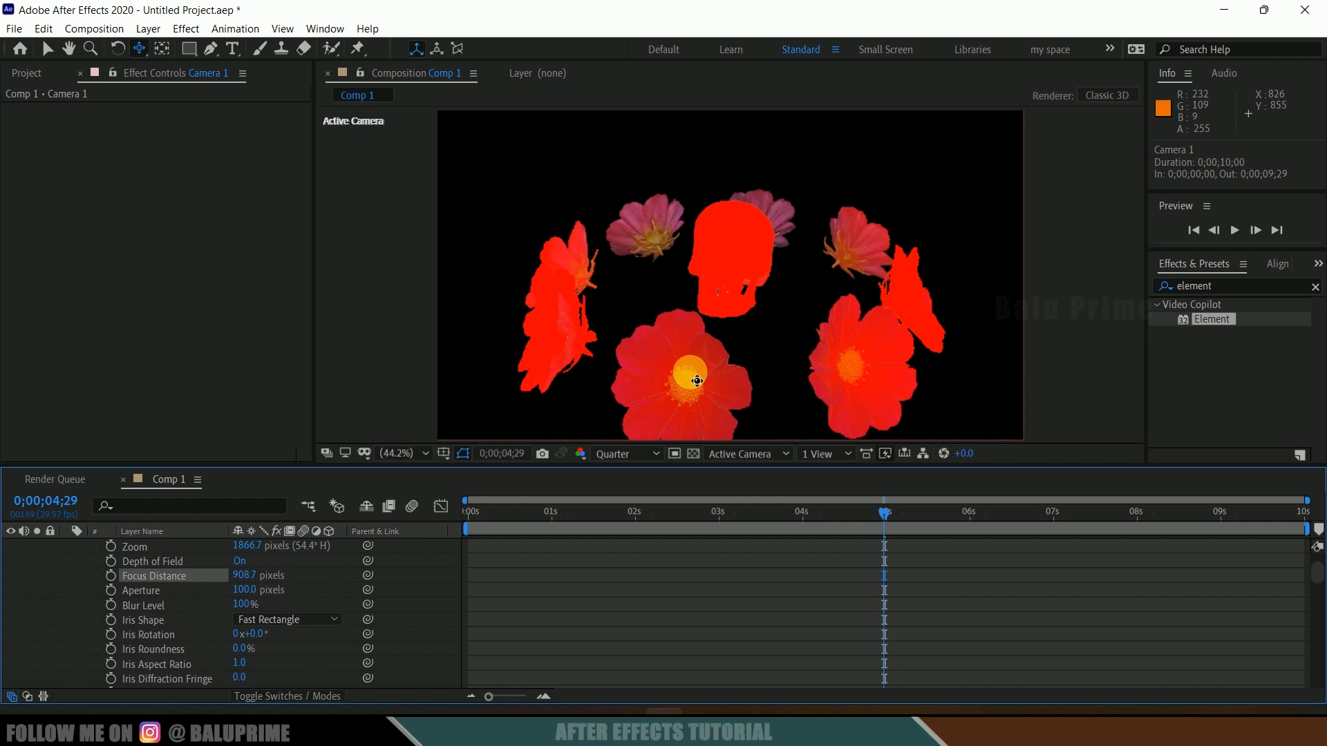
left_click_drag(242, 576, 399, 527)
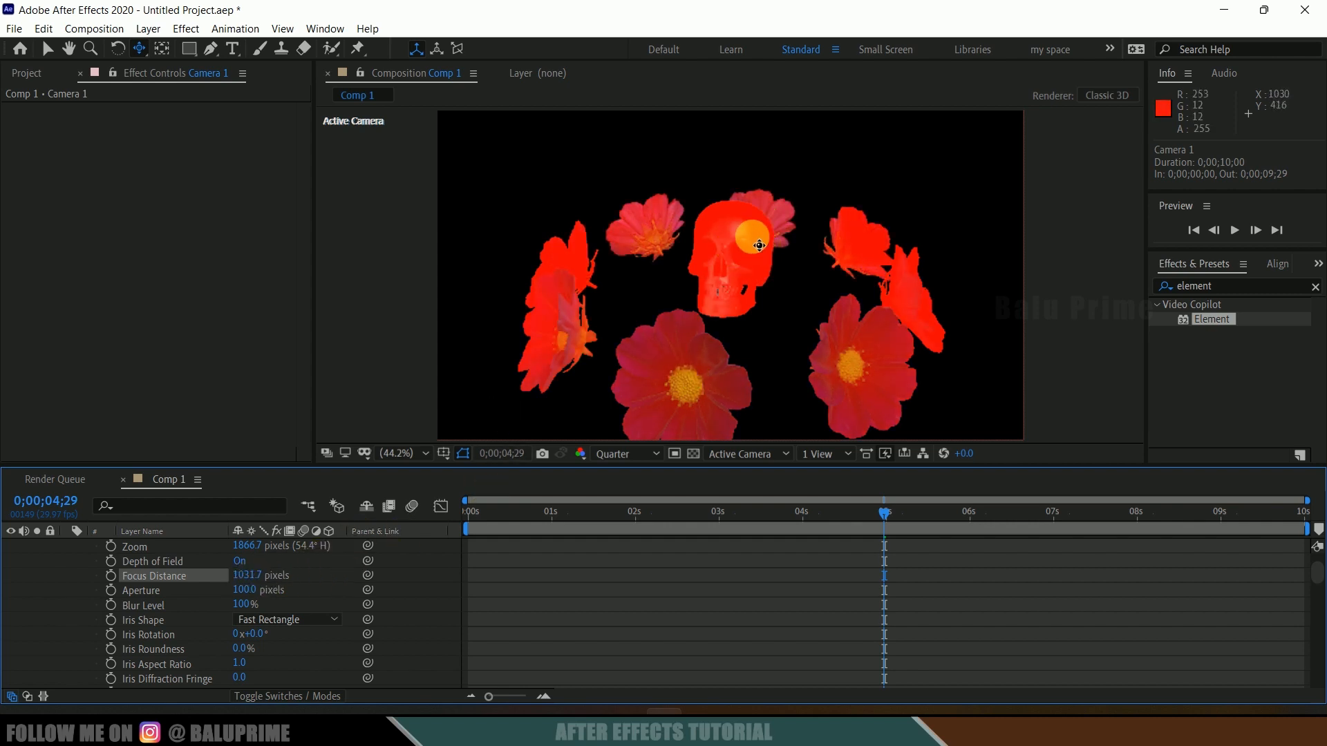
left_click_drag(250, 576, 228, 584)
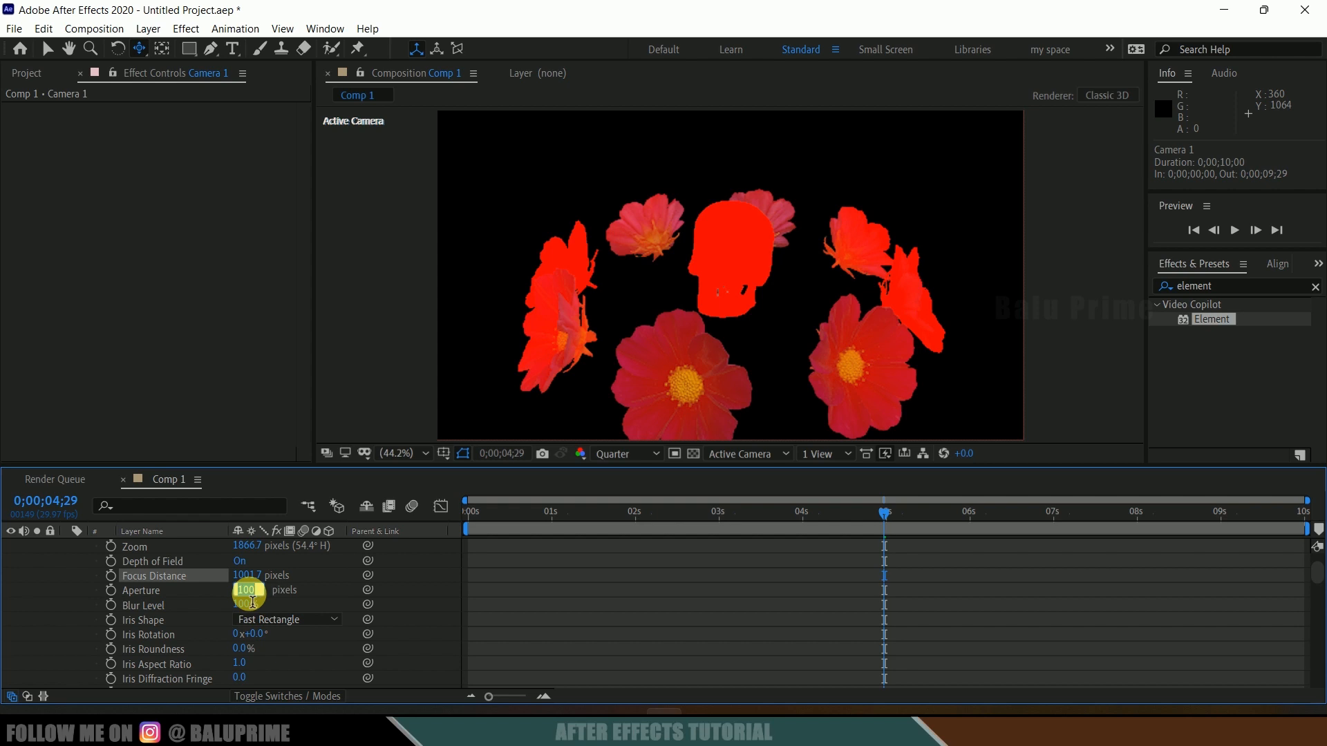
Step: Set Camera 1's aperture to 50 pixels and its blur level to 150%
key("Return")
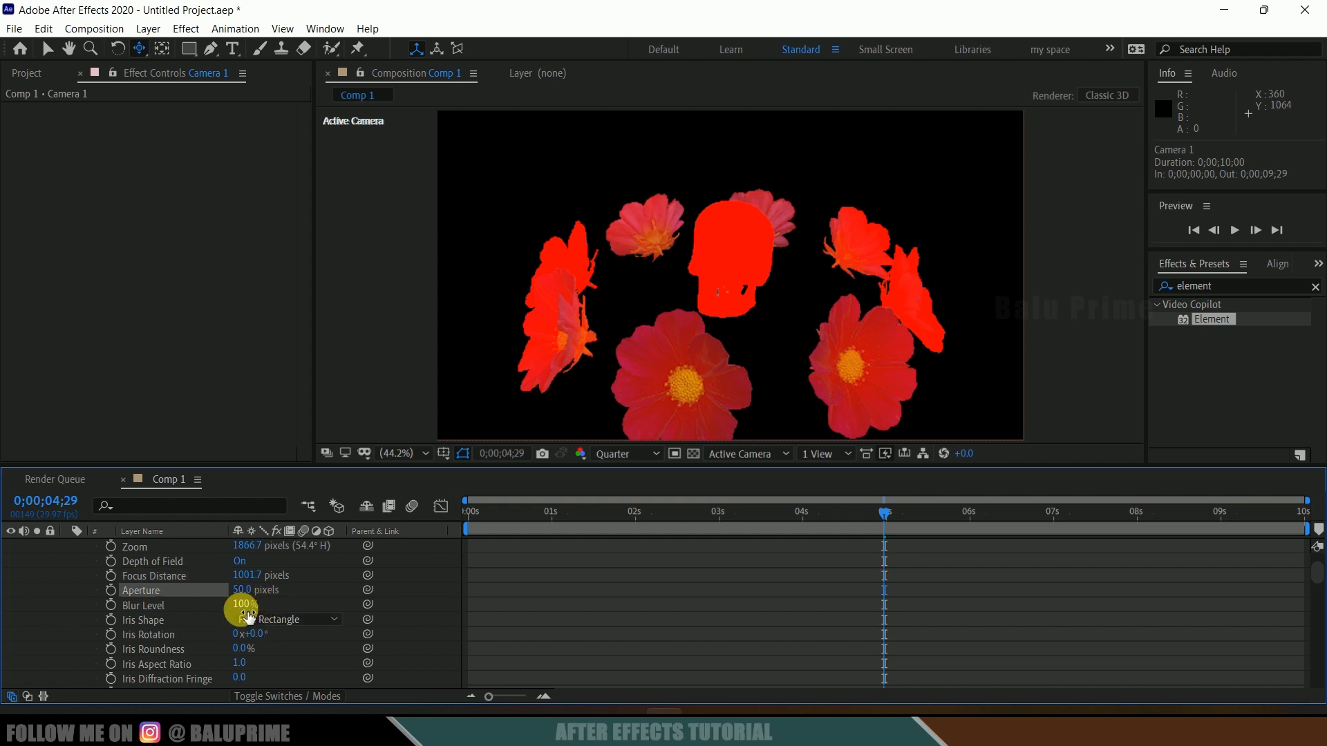
type("150")
key("Return")
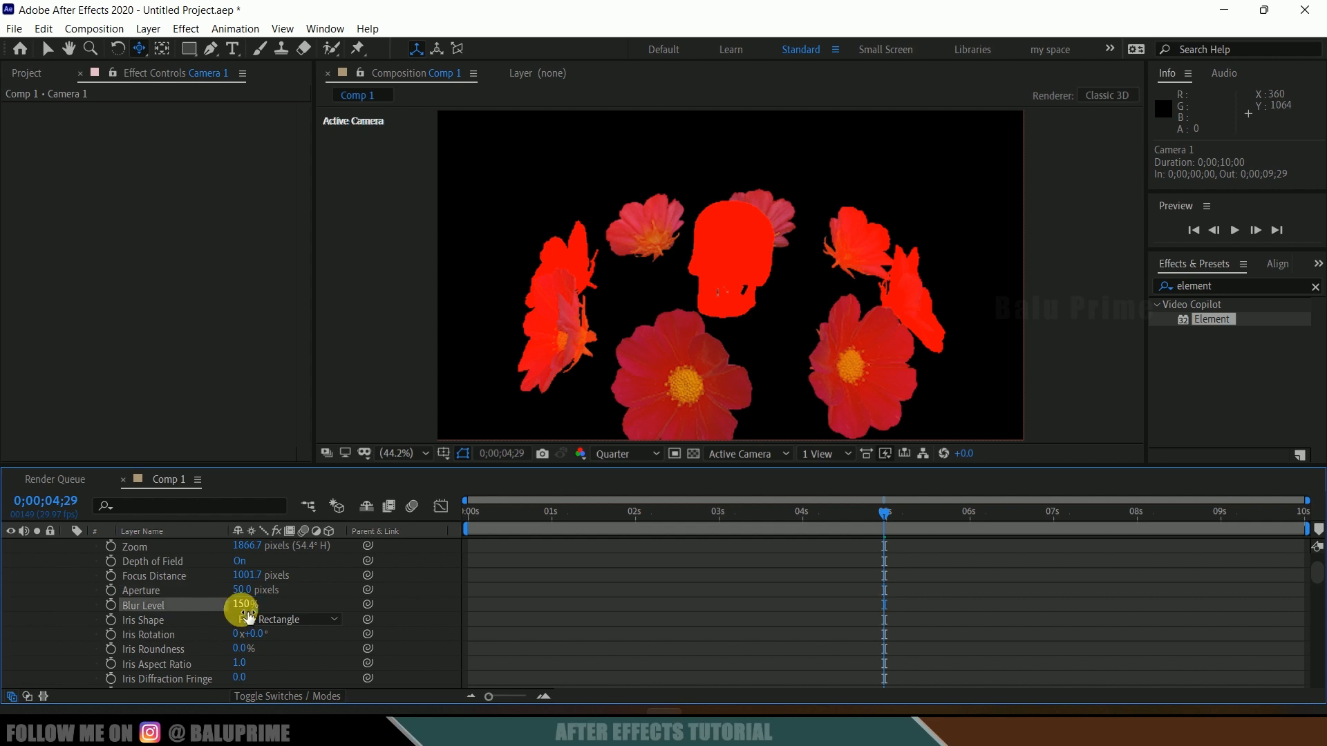
Step: Switch the element layer's DOF Mode to Pixel Blur
scroll(193, 583, "down", 8)
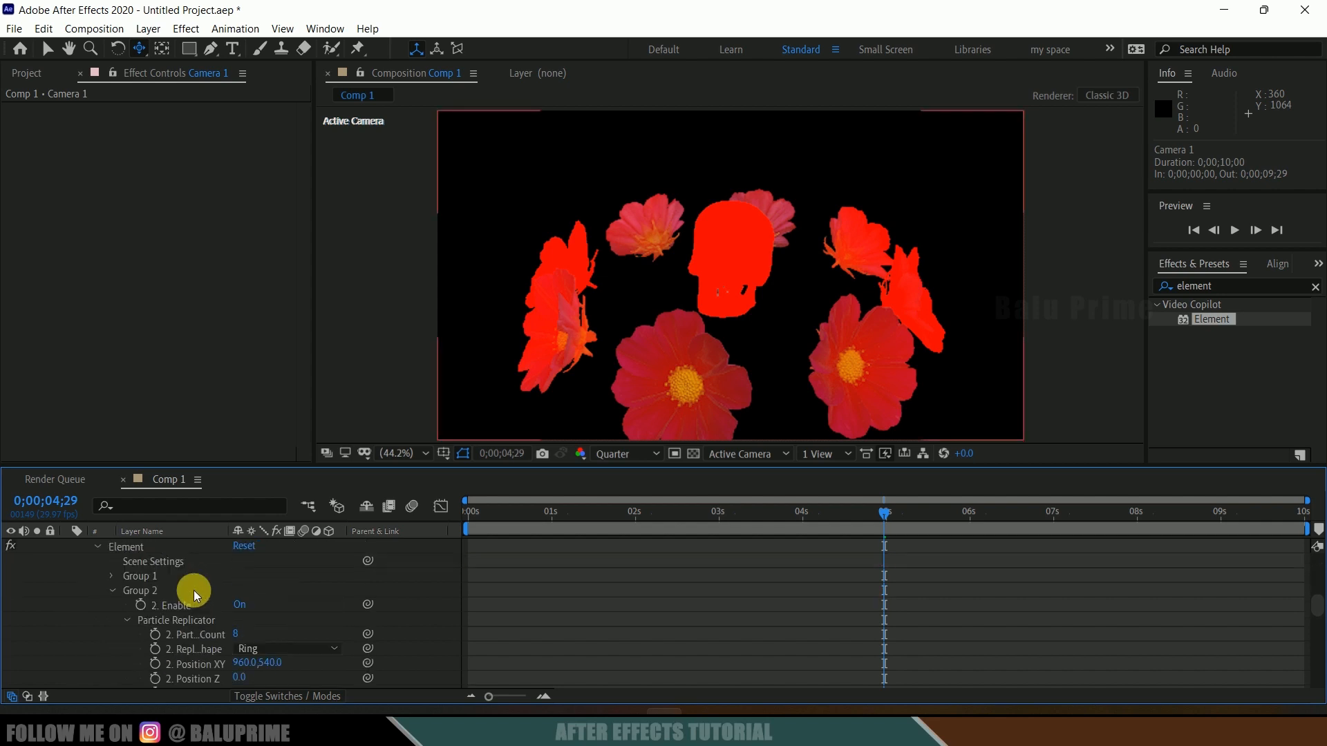
left_click_drag(302, 170, 308, 437)
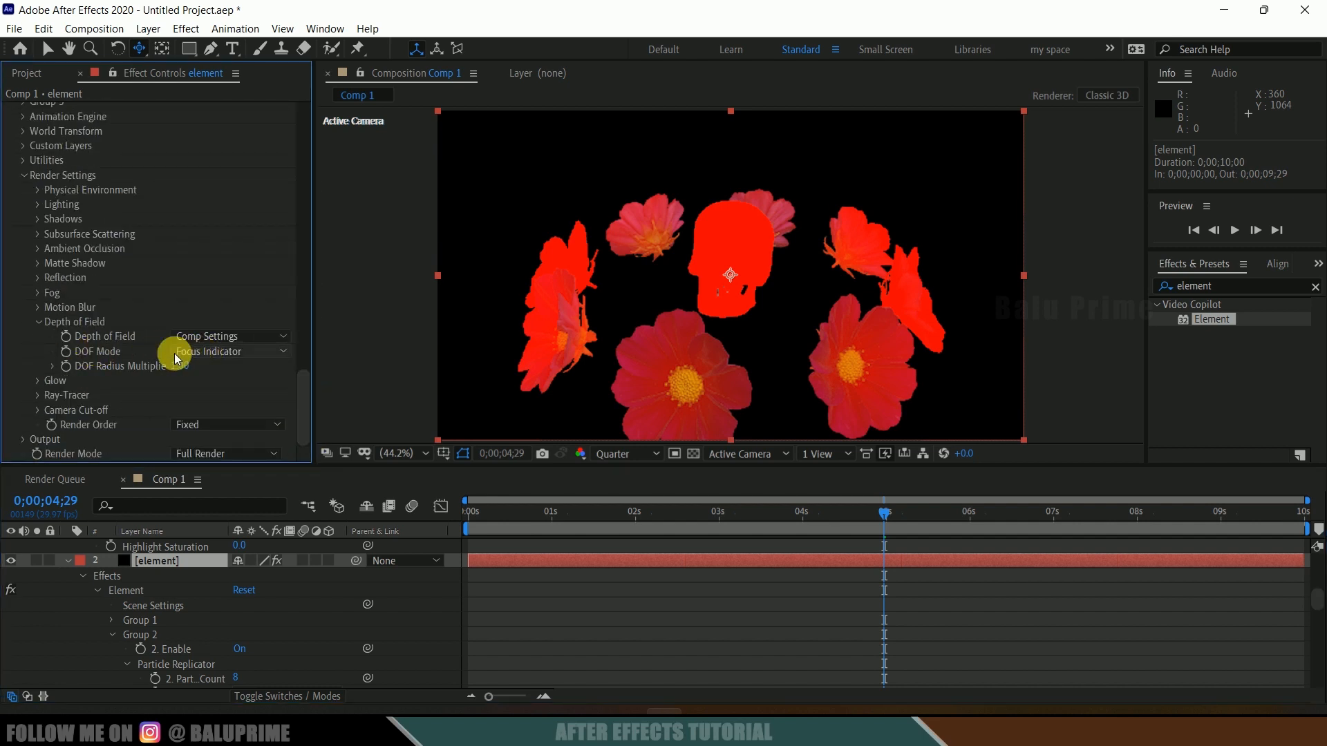
left_click(219, 352)
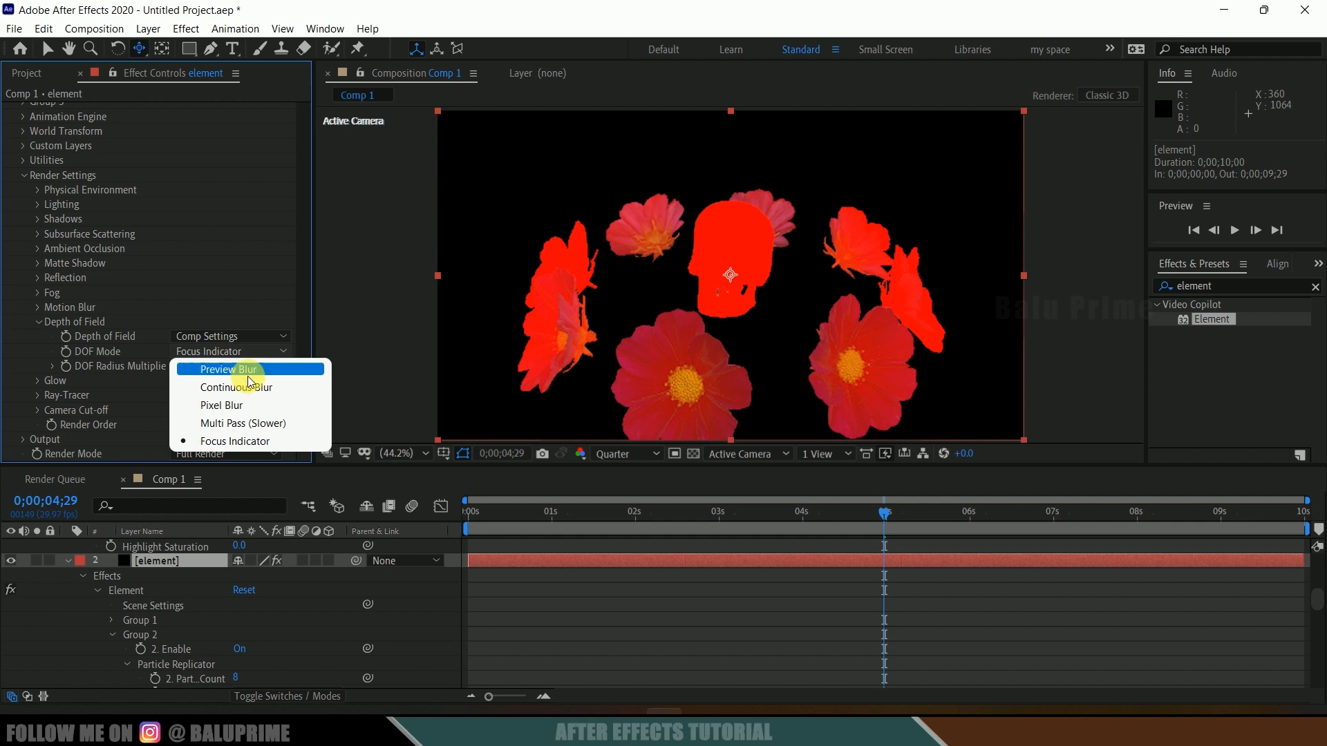
left_click(228, 406)
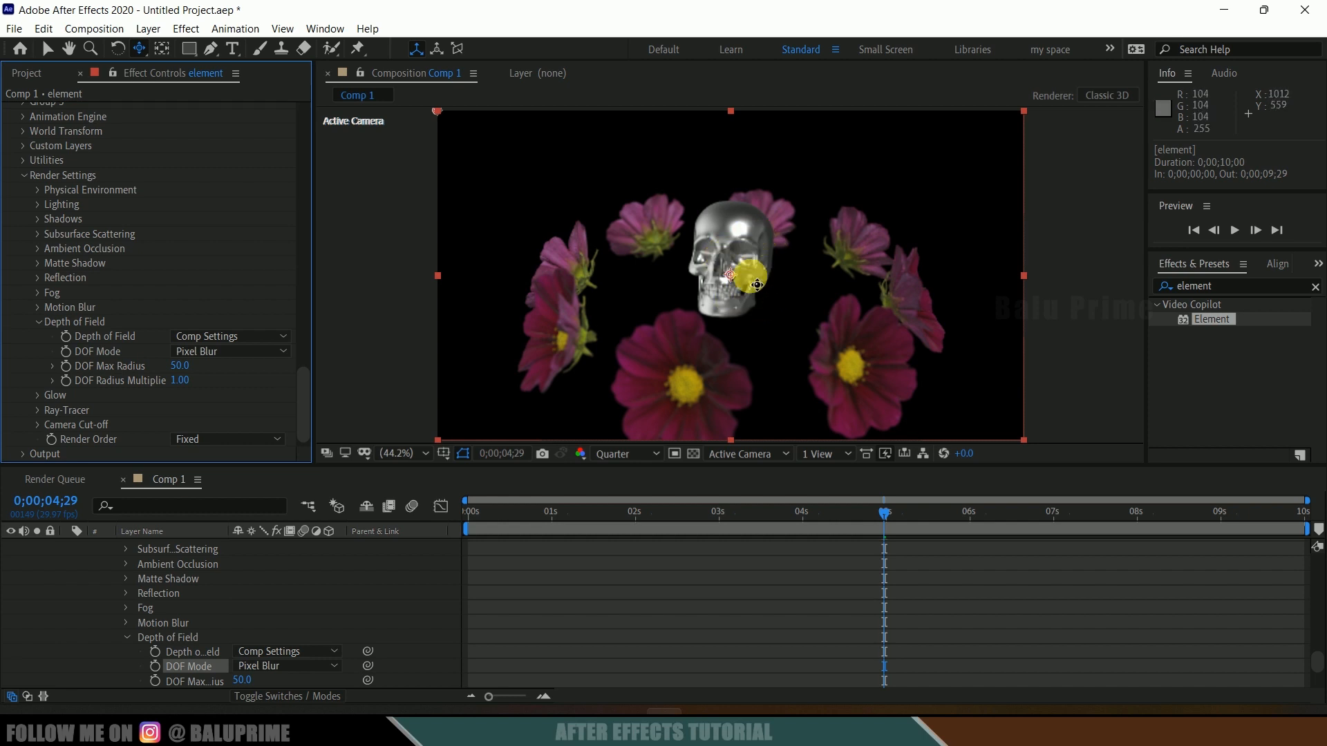
Step: Open Element's Scene Setup window
left_click(614, 387)
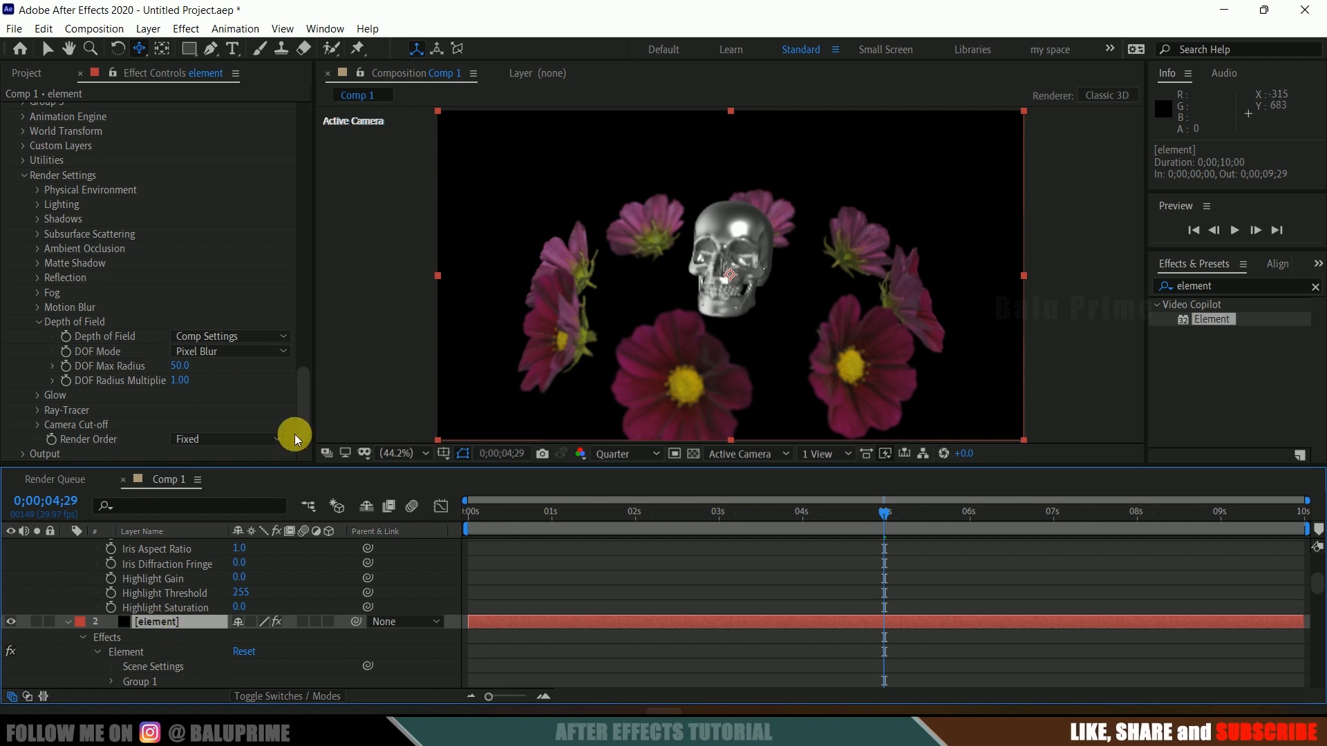
left_click_drag(302, 412, 317, 125)
left_click(93, 148)
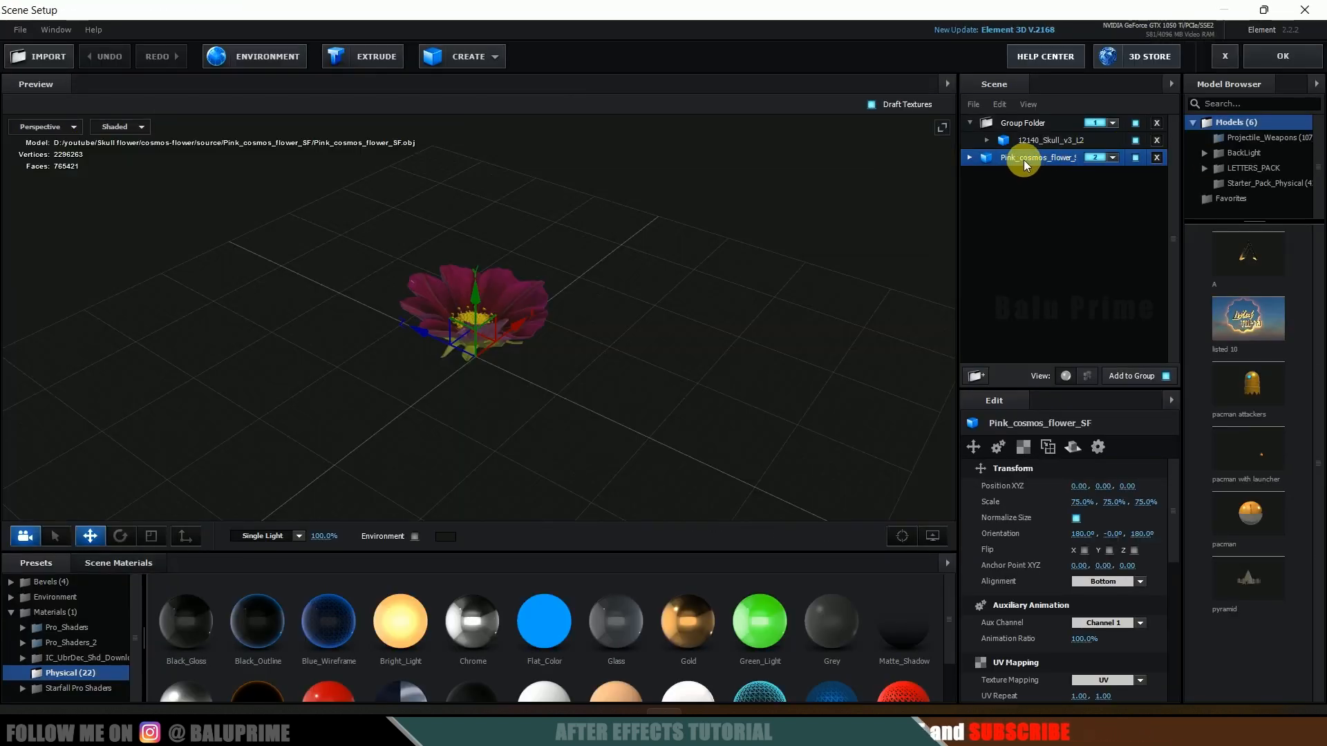
Step: Duplicate the Pink_cosmos_flower model in the scene
right_click(1023, 159)
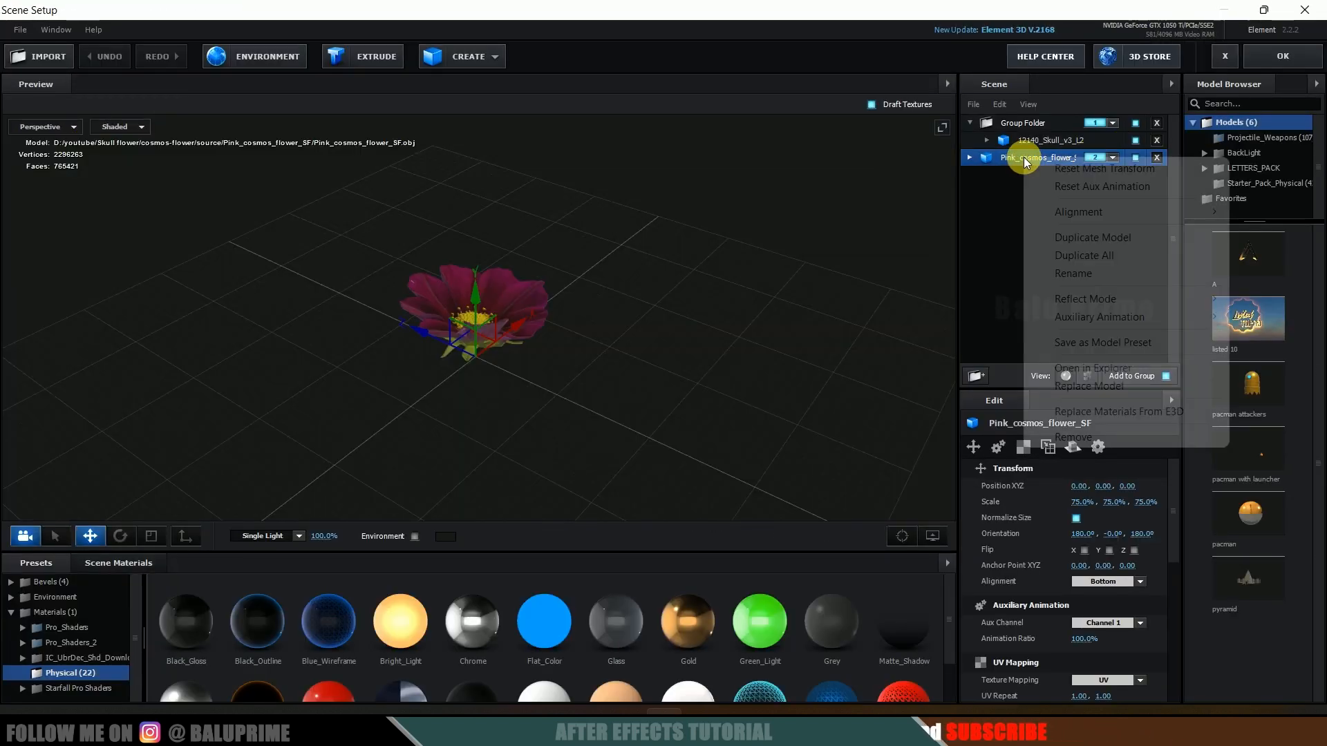
left_click(1001, 188)
right_click(1017, 152)
left_click(1088, 237)
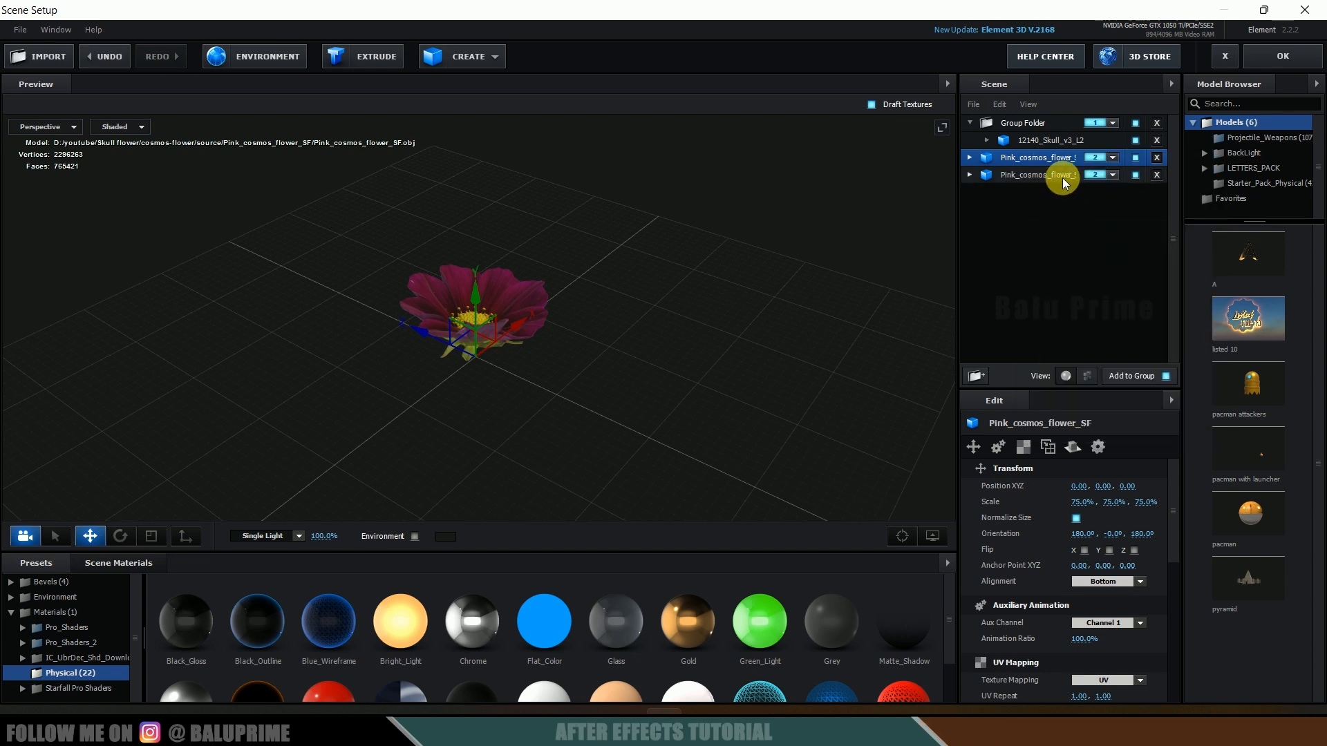
Step: Assign the duplicated flower model to group 3 and apply the Scene Setup changes
left_click(1110, 176)
left_click(1139, 195)
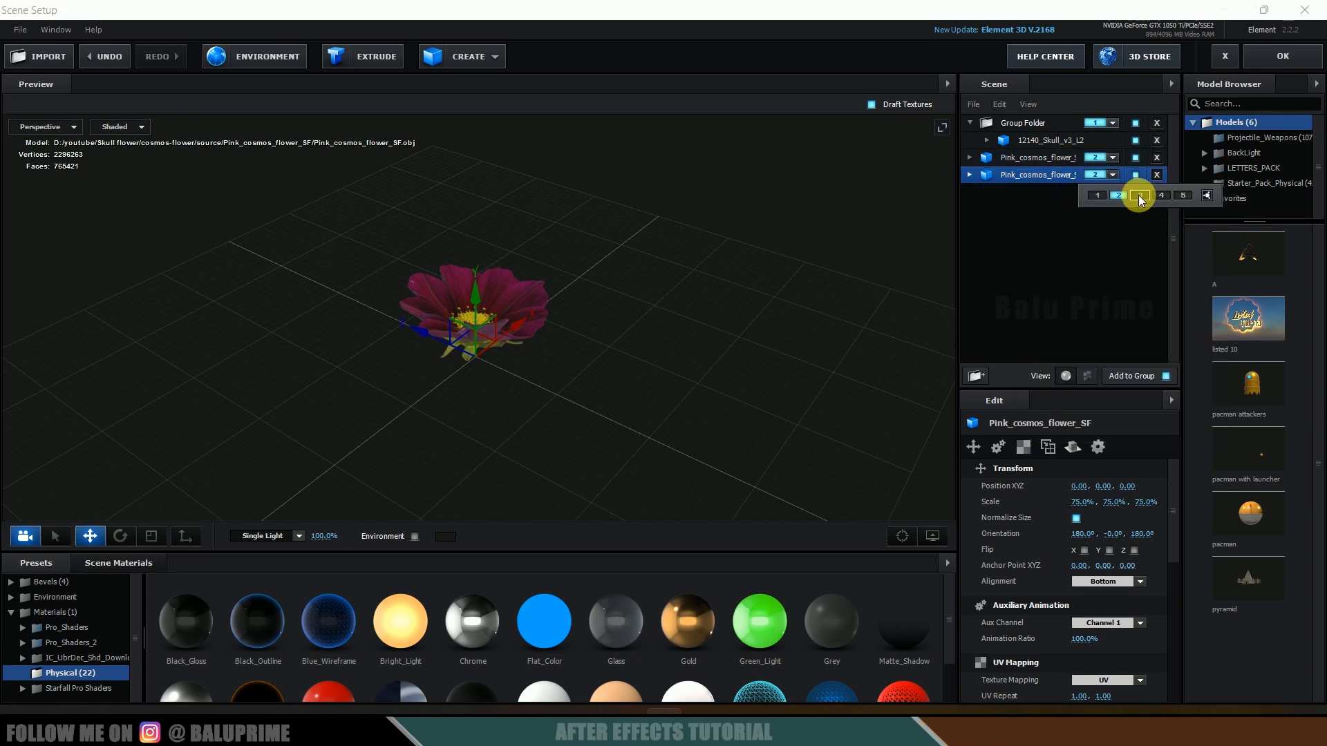
right_click(1030, 176)
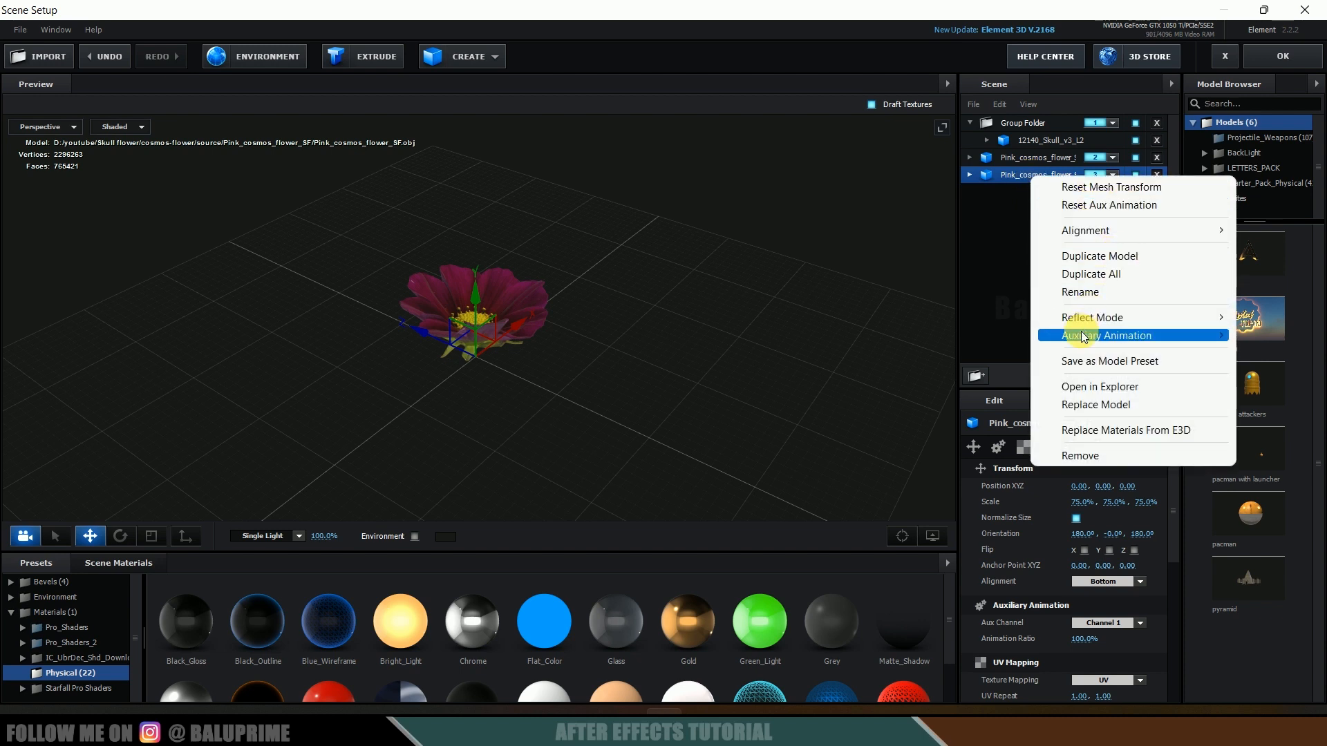
mouse_move(1058, 335)
left_click(988, 354)
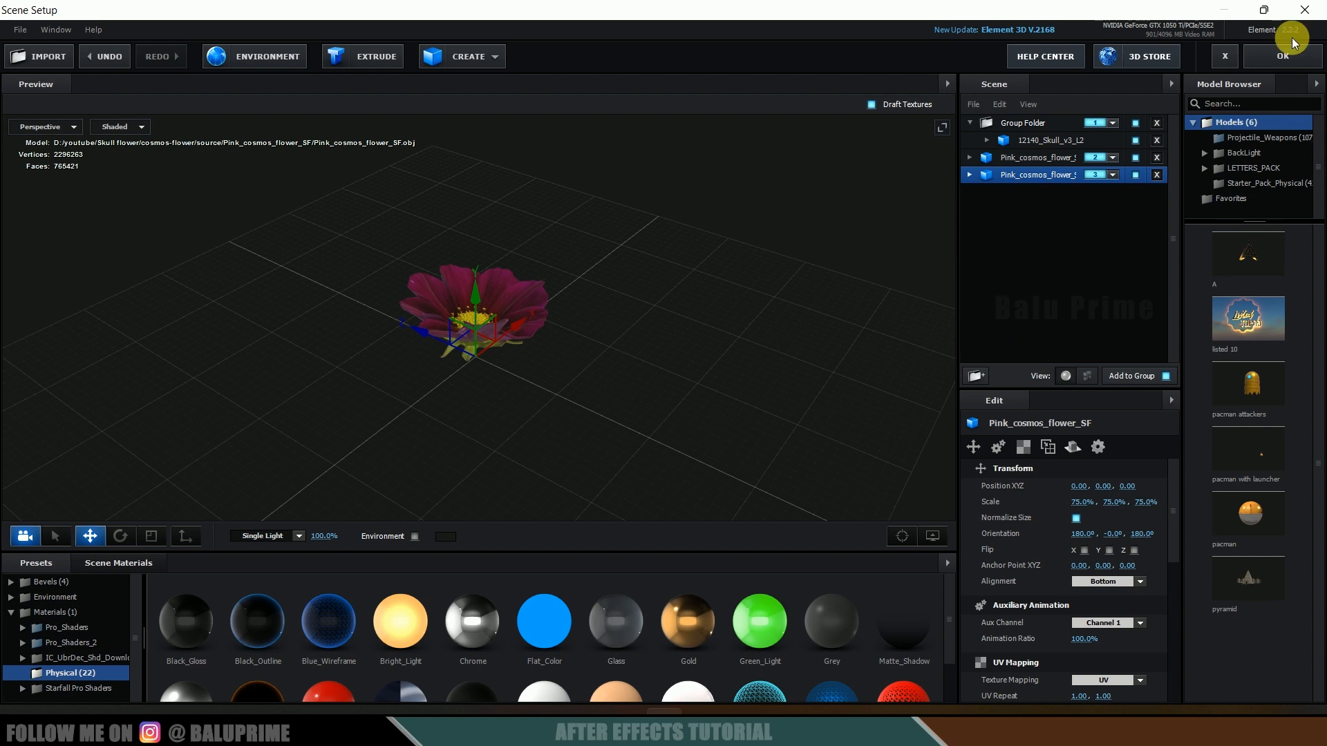
left_click(1275, 61)
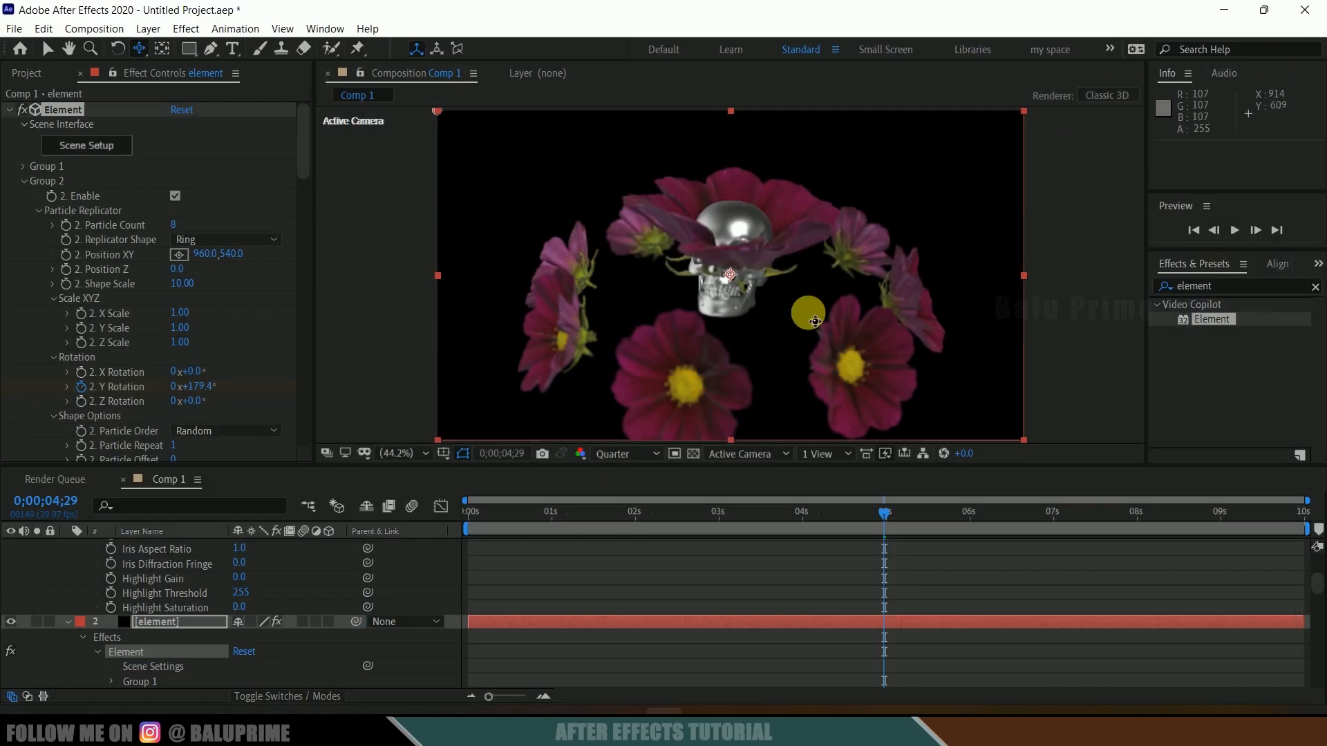
Step: Set Group 3's Particle Replicator shape to Ring
left_click(24, 182)
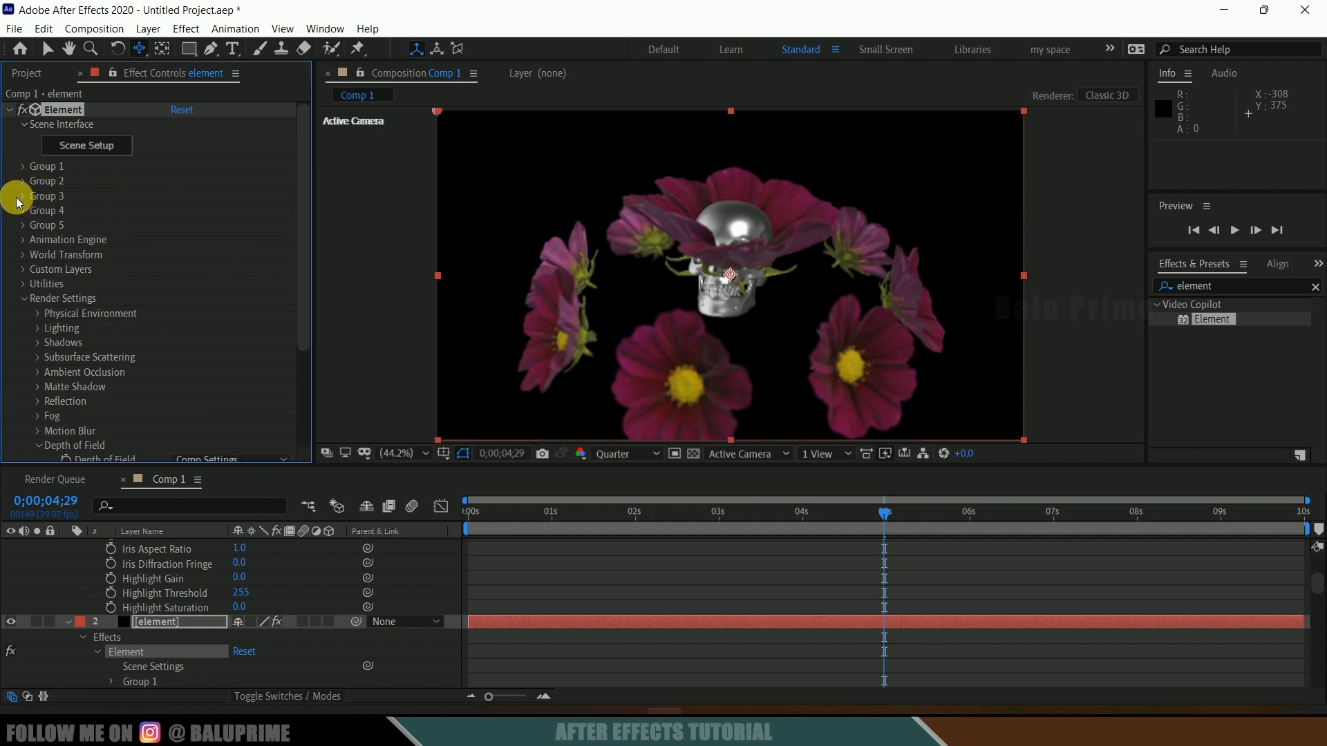
left_click(23, 196)
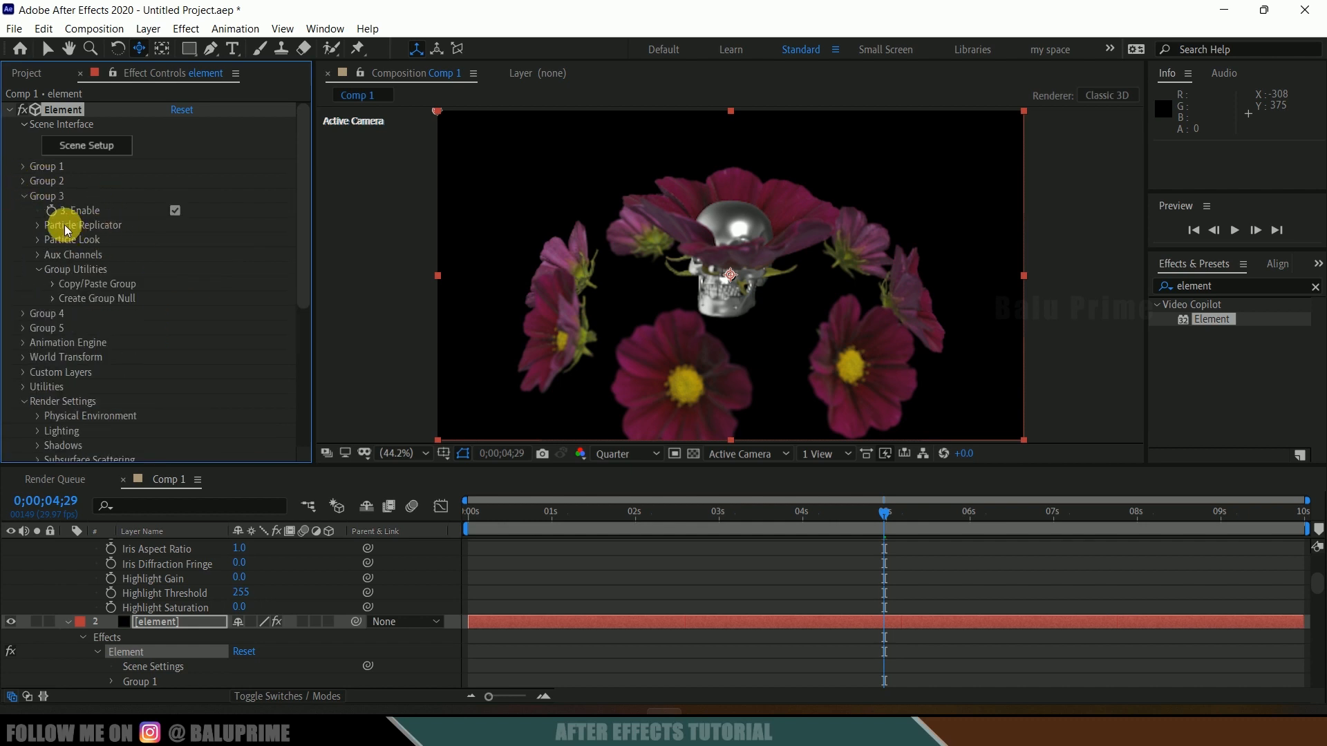
left_click(36, 226)
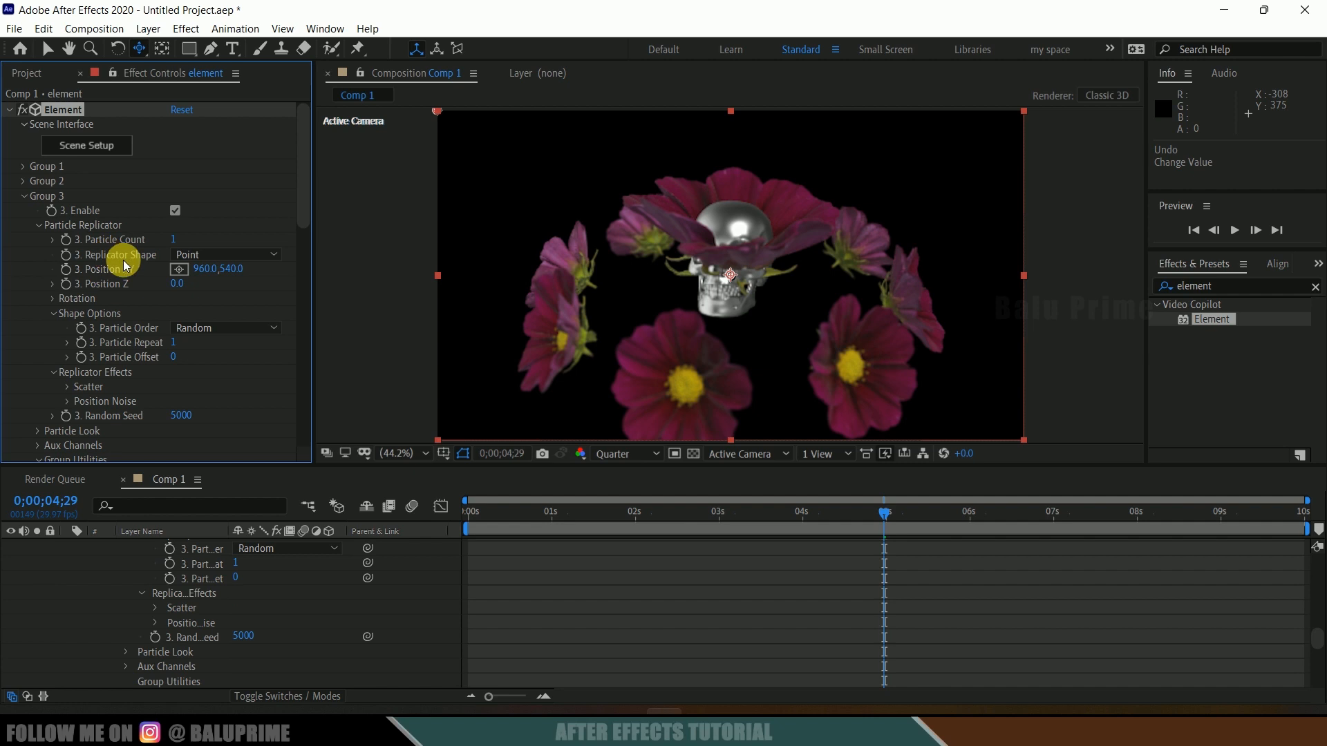
left_click(193, 250)
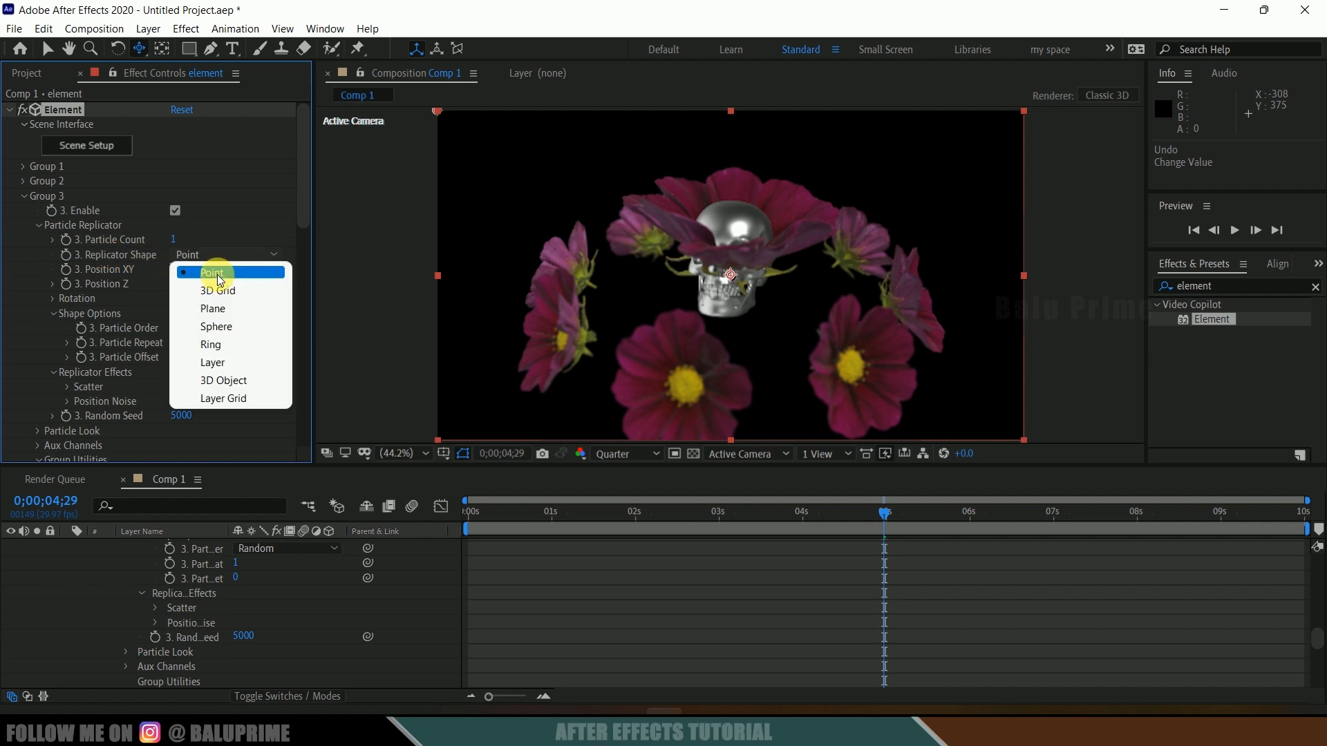
left_click(227, 342)
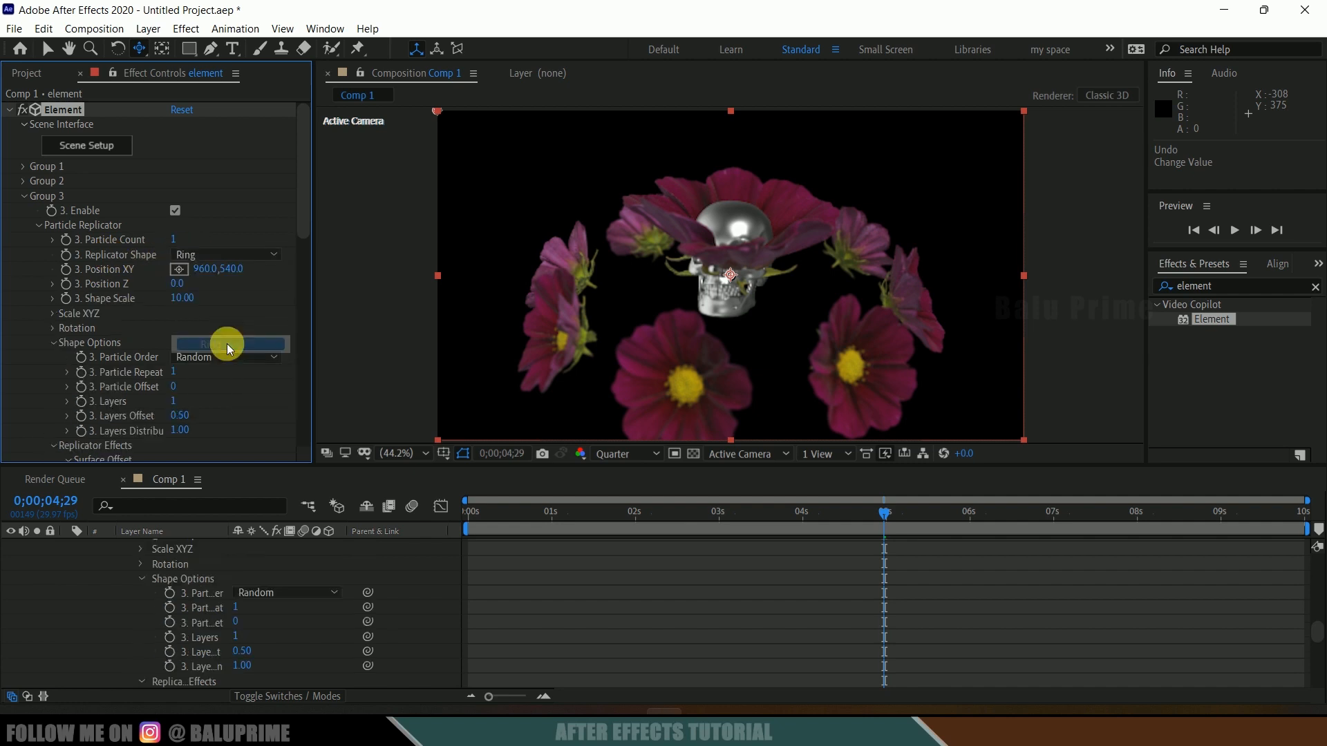
Step: Set Group 3's Particle Count to 10
left_click(178, 240)
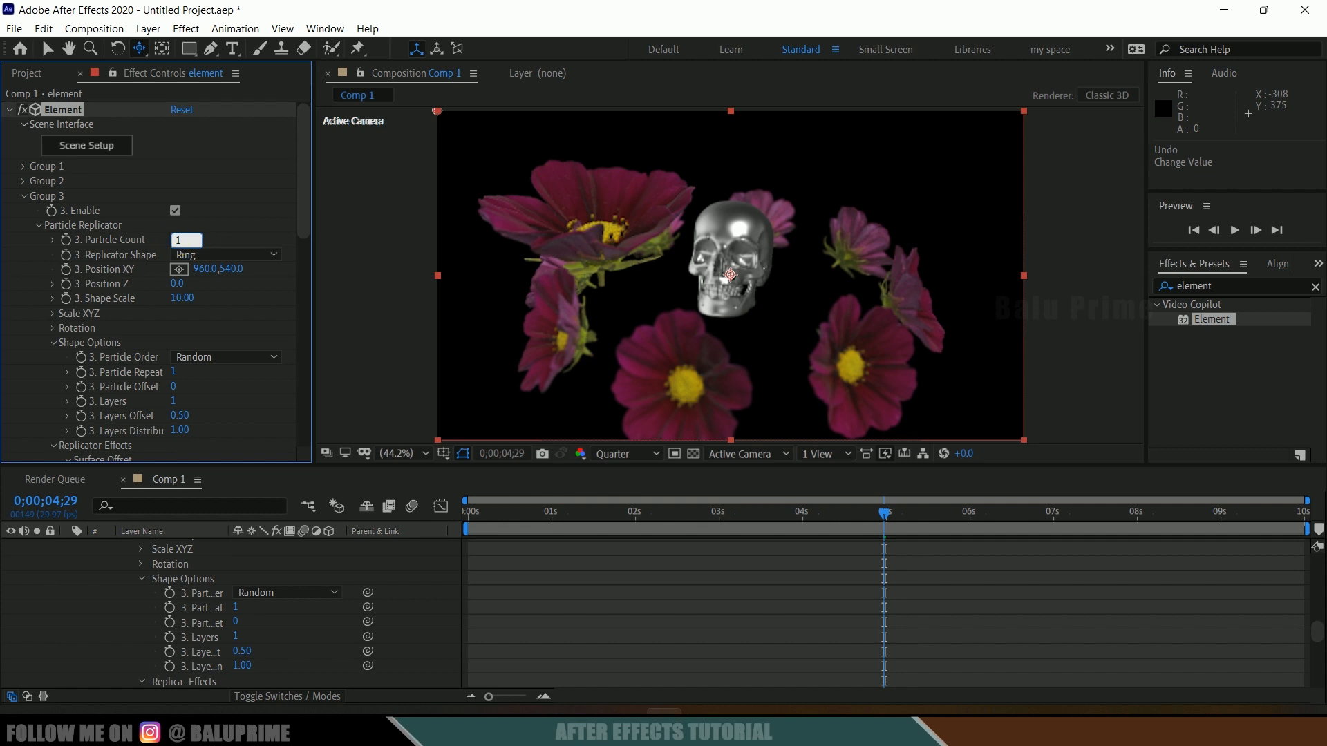
type("10")
key("Return")
Step: Set Group 3's X Scale to 2 in its Scale XYZ settings
scroll(235, 290, "down", 1)
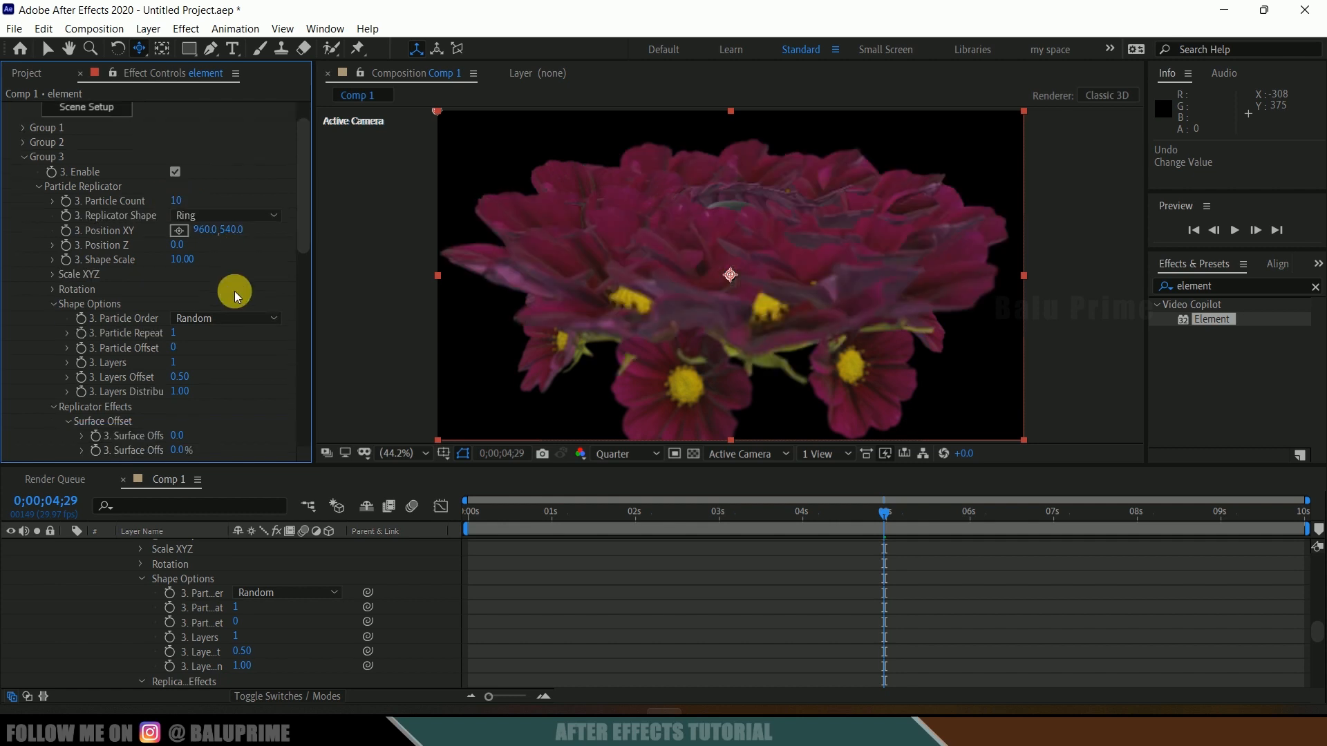
scroll(207, 314, "down", 2)
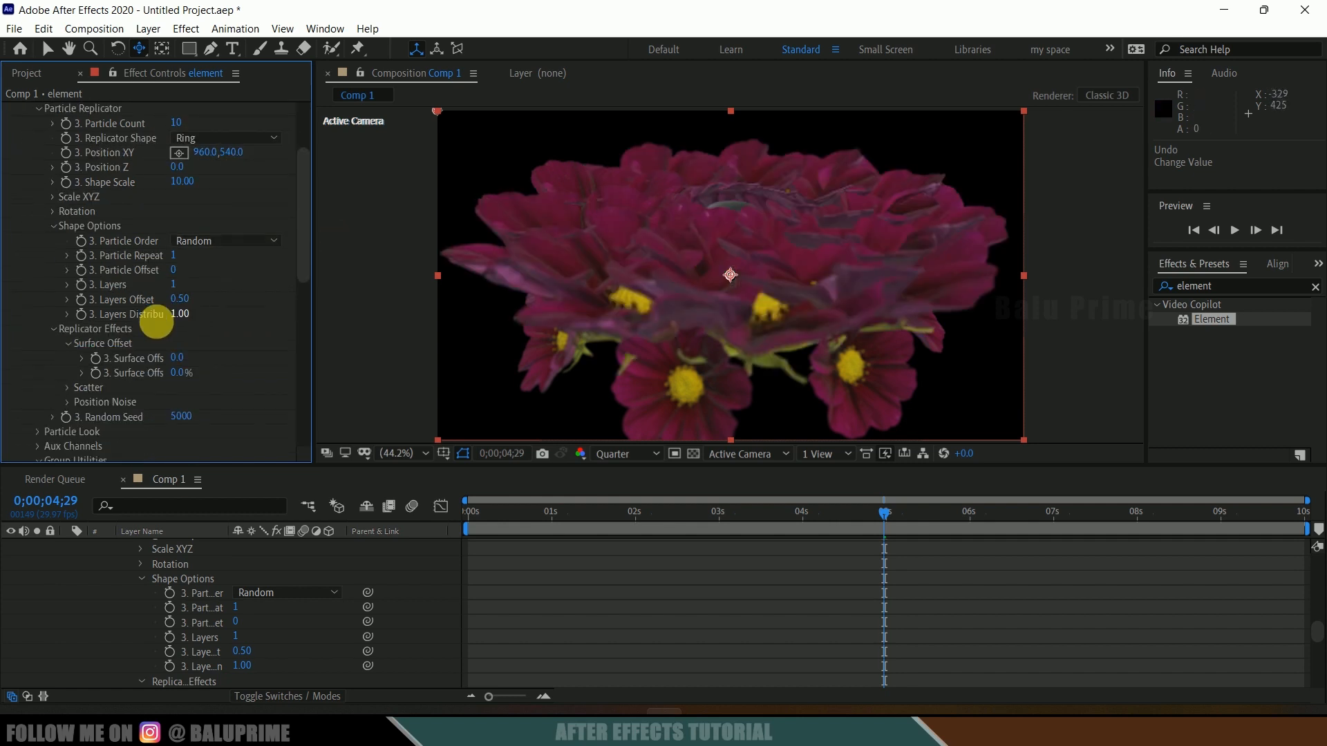
scroll(167, 353, "down", 3)
left_click(39, 315)
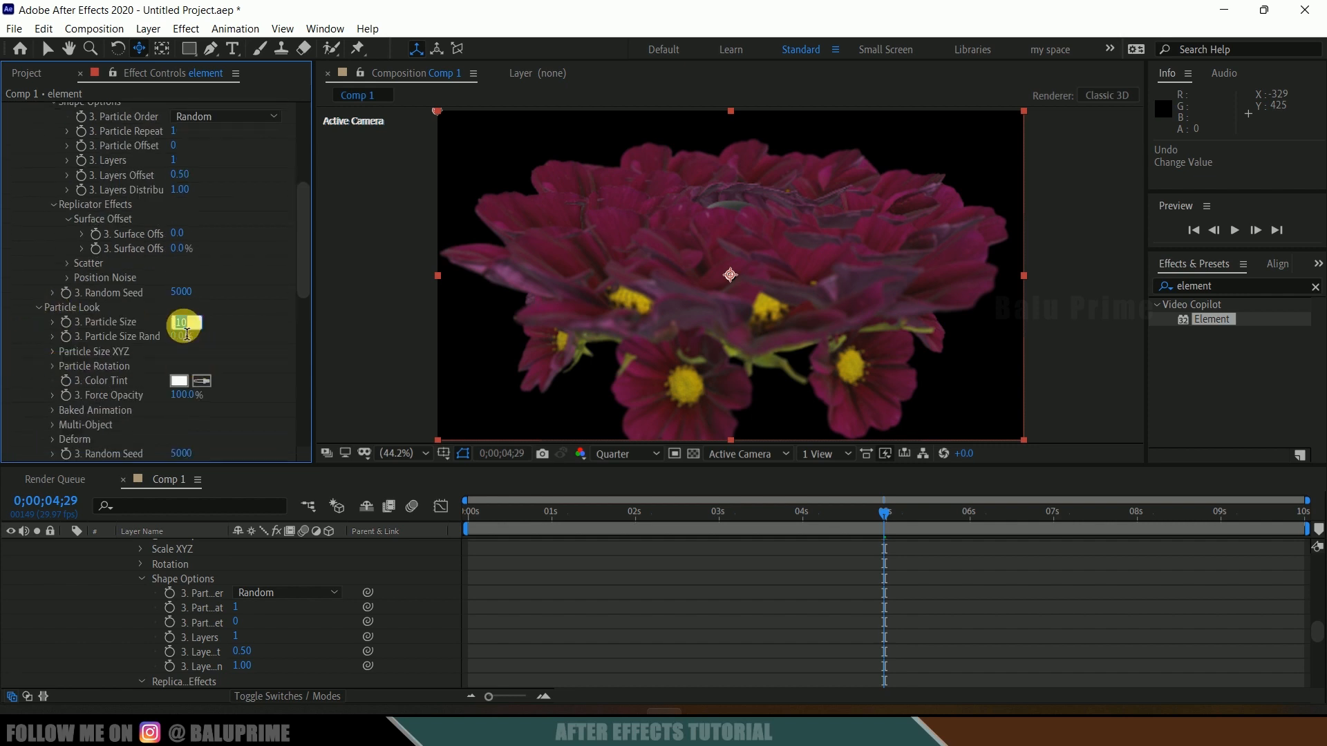
scroll(206, 293, "up", 4)
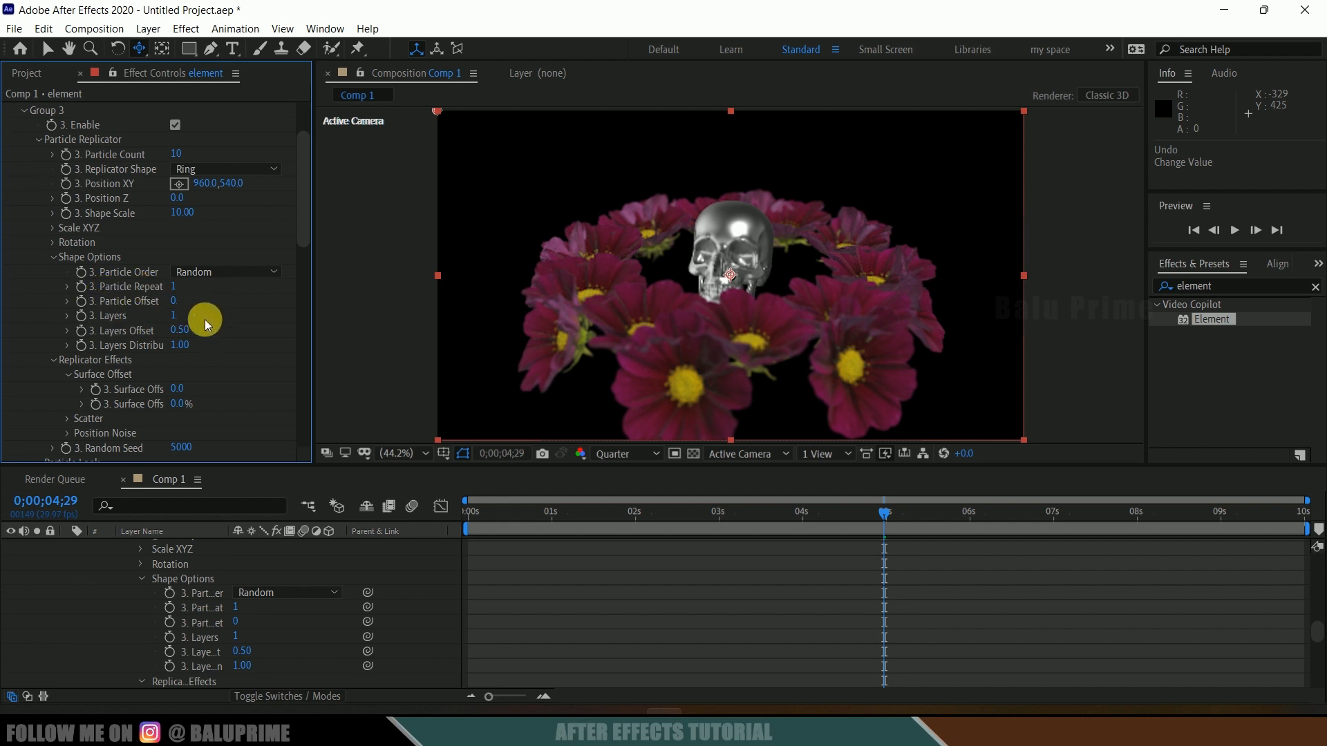
scroll(204, 319, "down", 2)
scroll(210, 321, "up", 4)
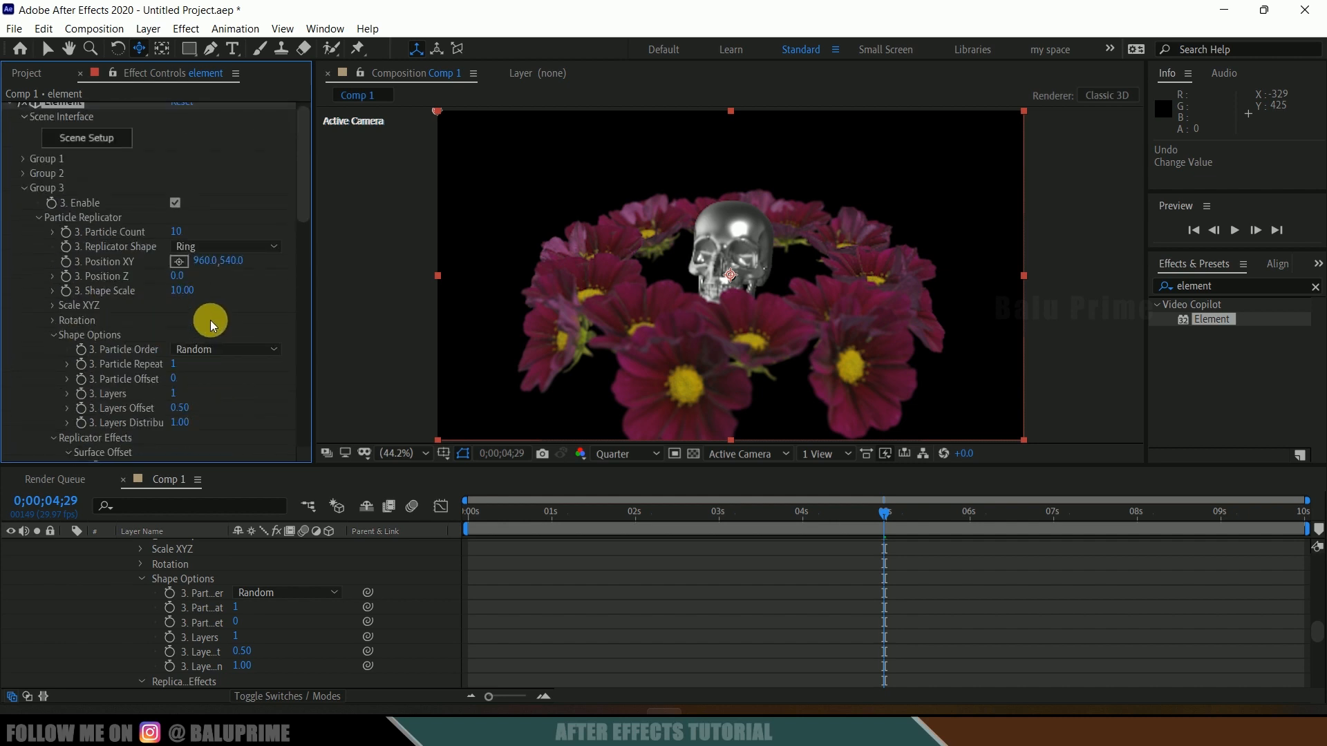
left_click(54, 305)
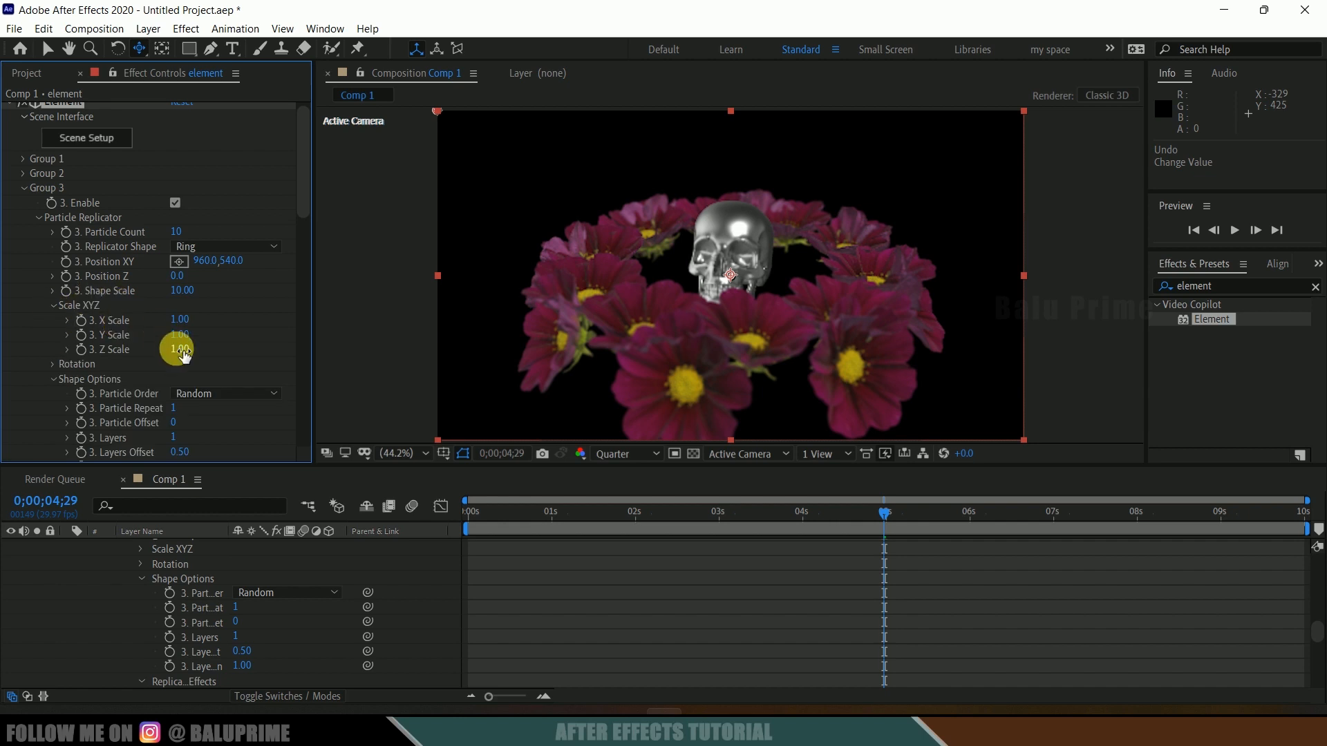
left_click(731, 455)
left_click(744, 556)
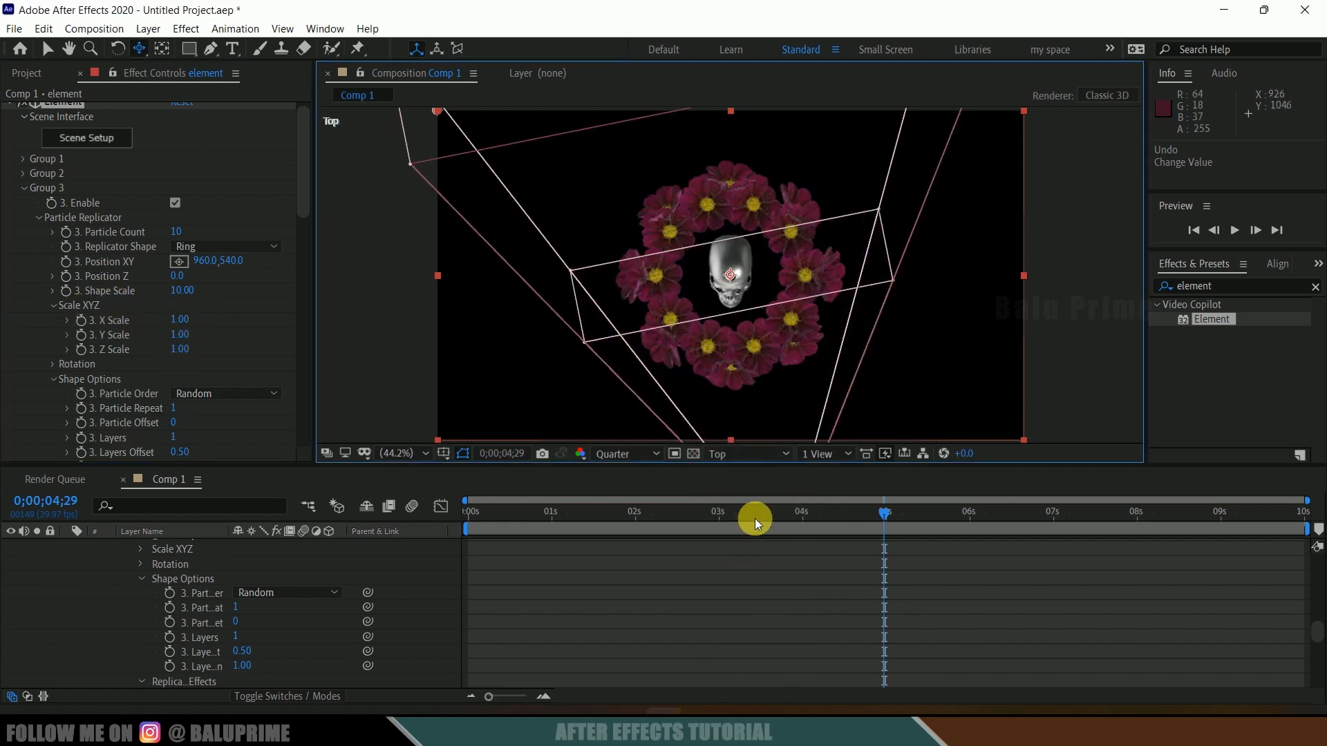
left_click(181, 319)
type("2")
key("Return")
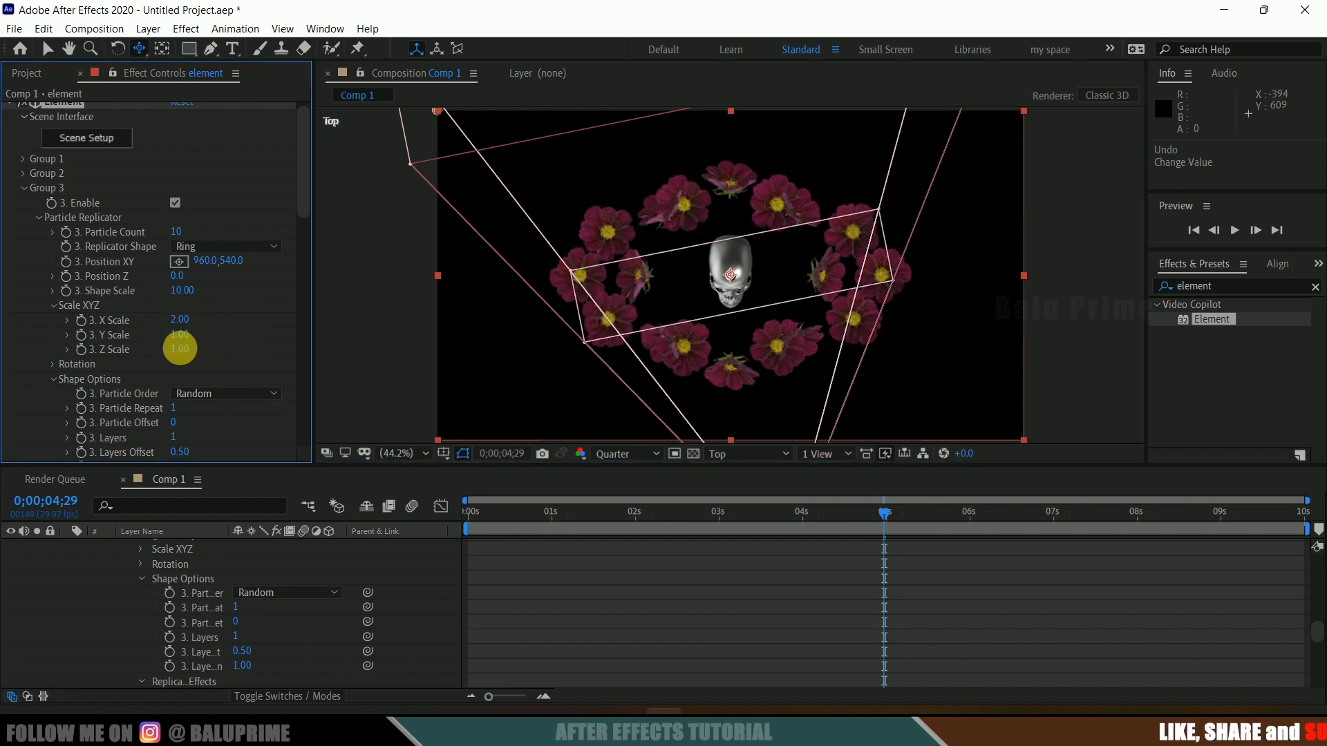
Step: Set Group 3's Z Scale to 2
left_click(181, 349)
type("2")
key("Return")
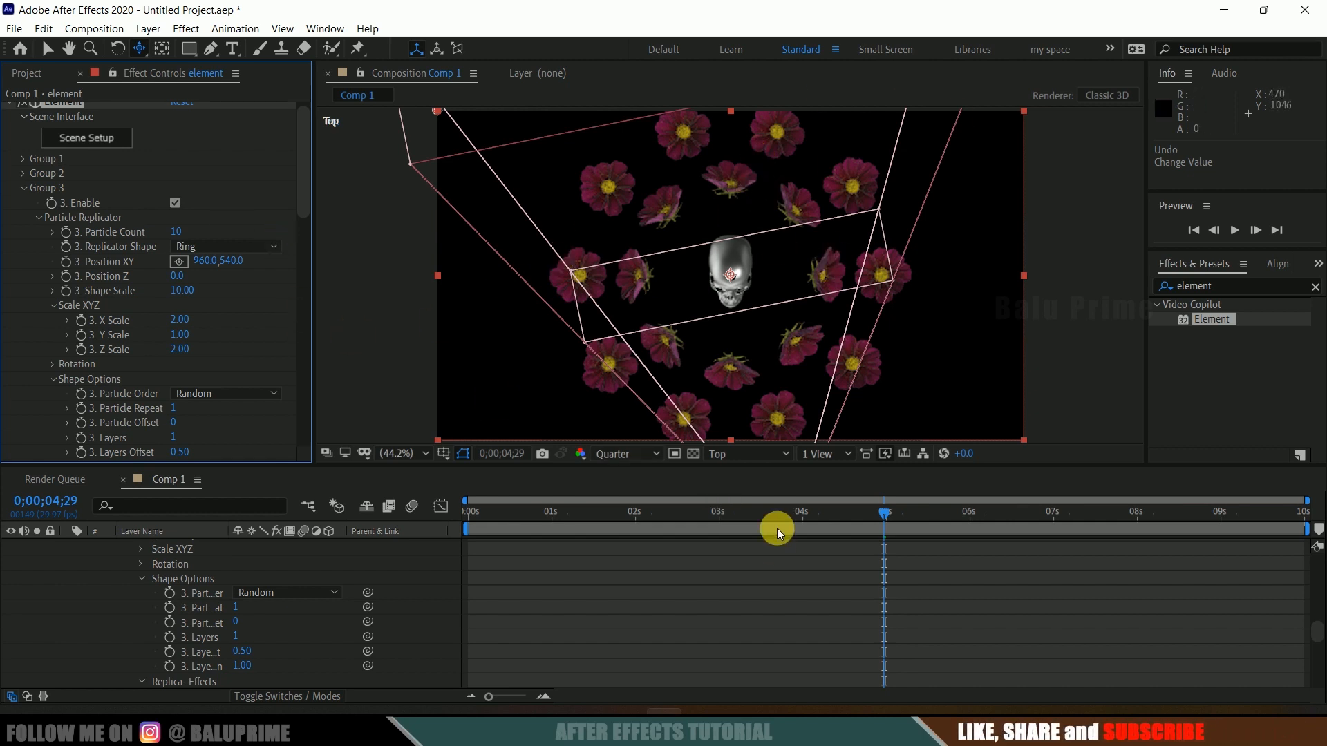
left_click(748, 454)
left_click(744, 473)
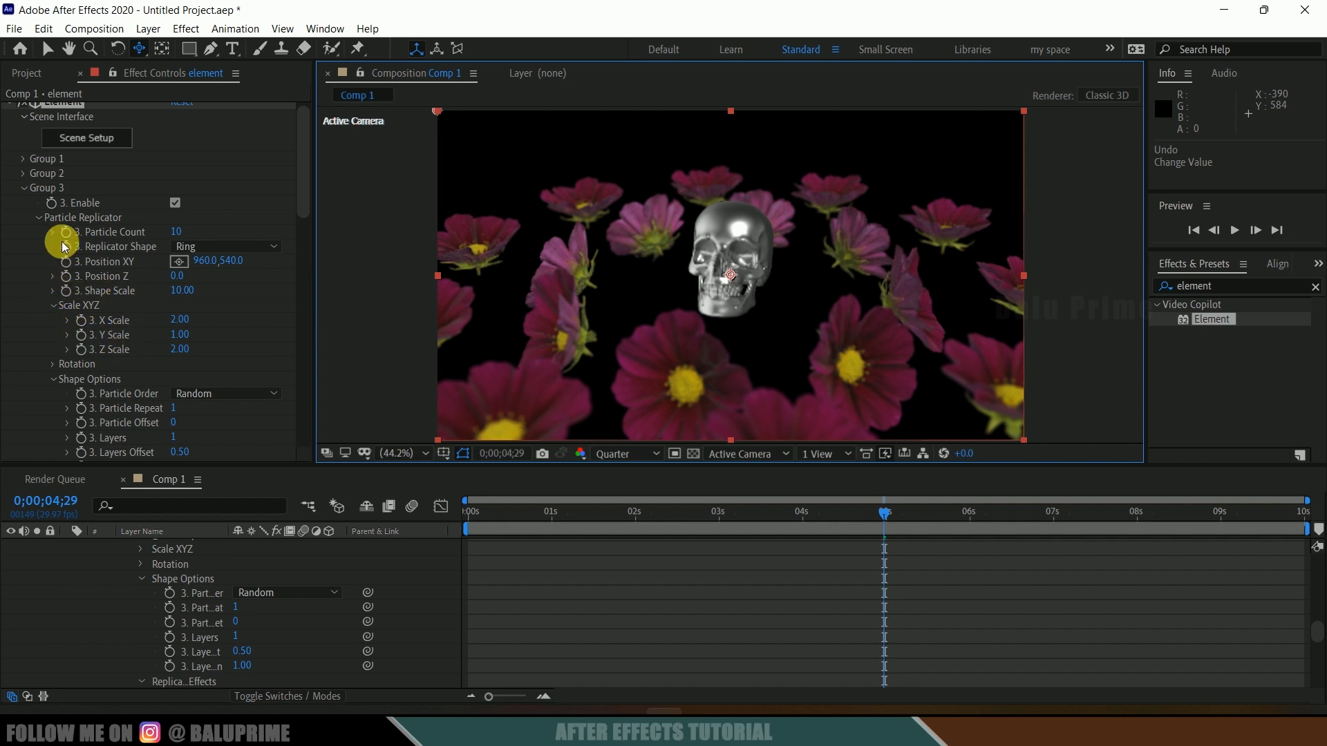
Step: Add a keyframe for Group 3's Y Rotation at the start of the timeline
scroll(96, 287, "down", 1)
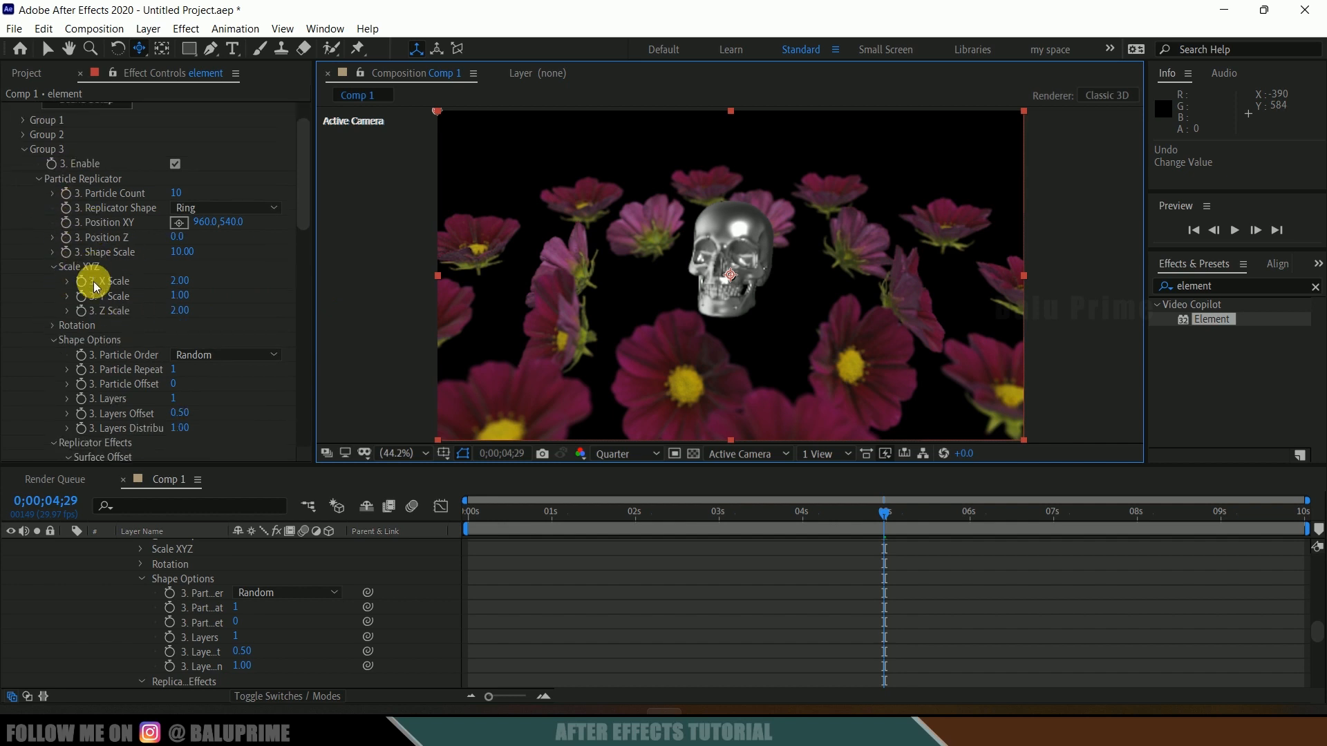
left_click(52, 325)
scroll(43, 339, "down", 1)
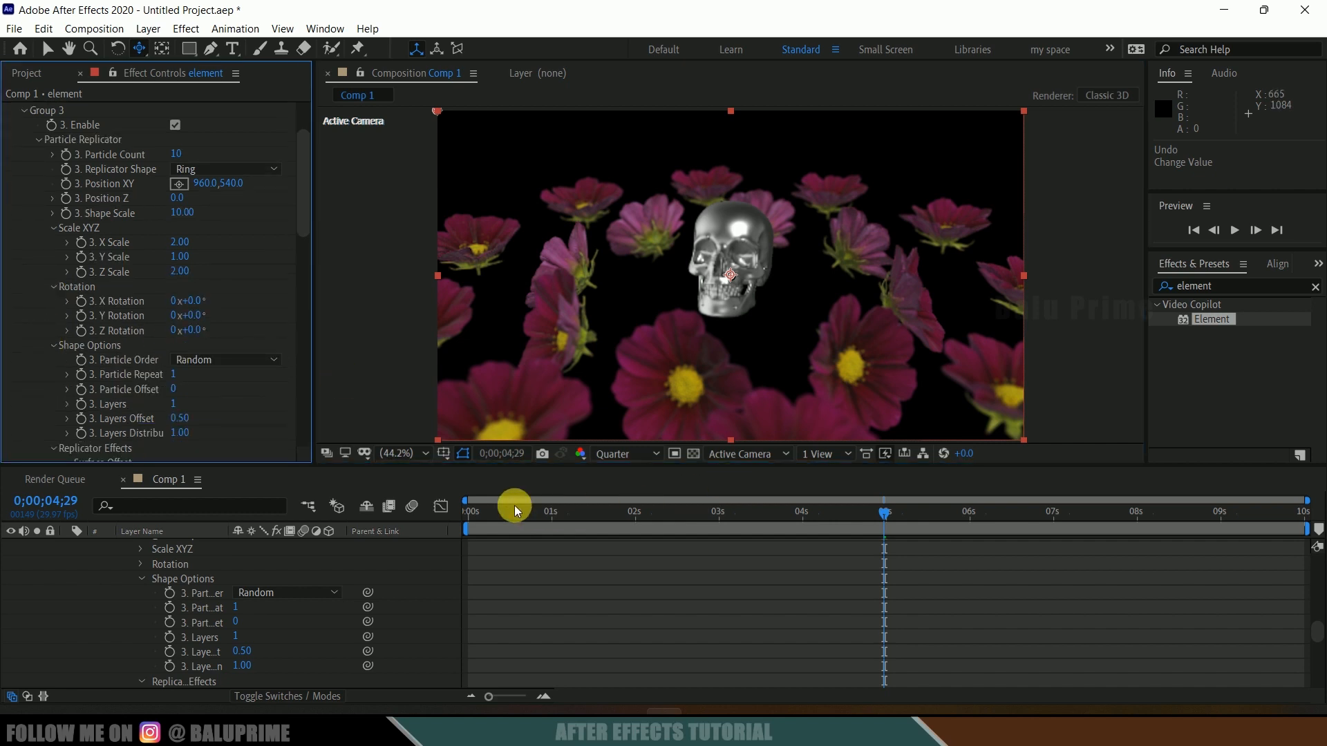
left_click_drag(514, 505, 470, 505)
left_click(83, 324)
Step: At the end of the timeline, set Group 3's Y Rotation to -1 revolution
left_click_drag(915, 524, 1304, 520)
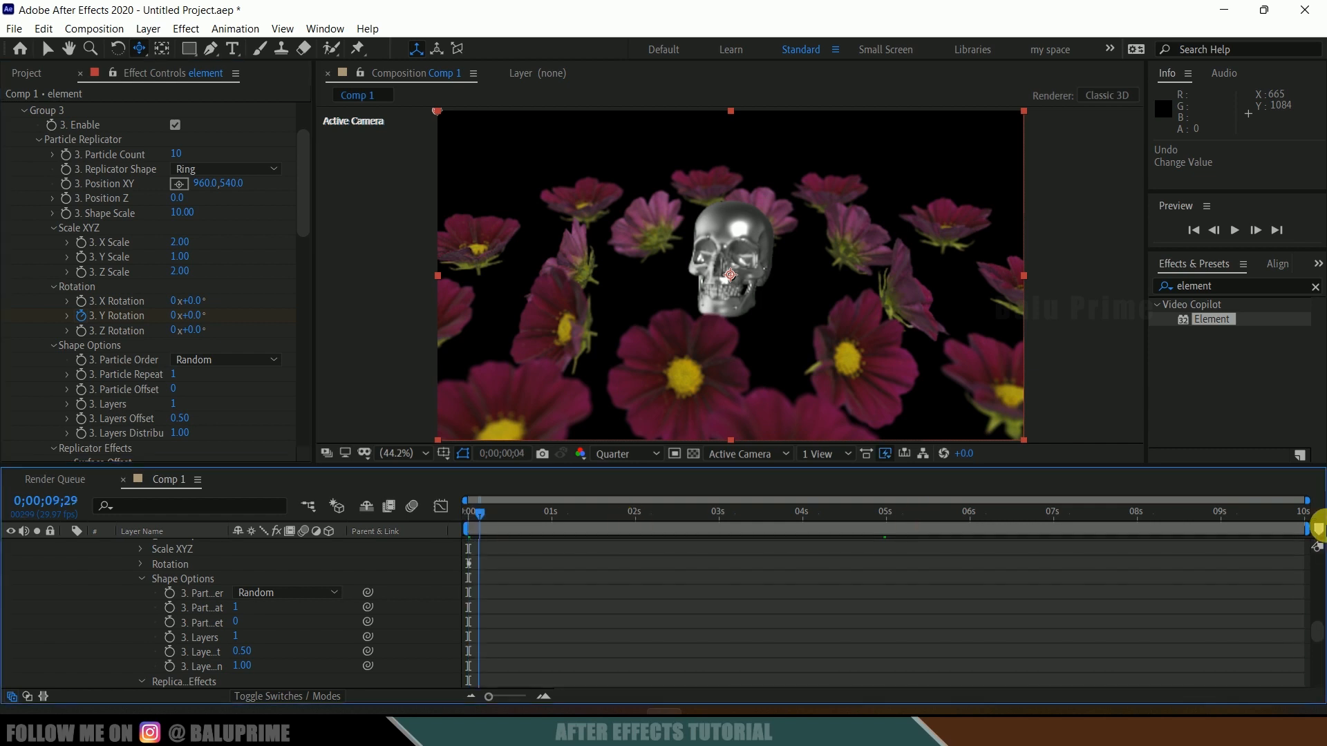
left_click(178, 317)
type("-")
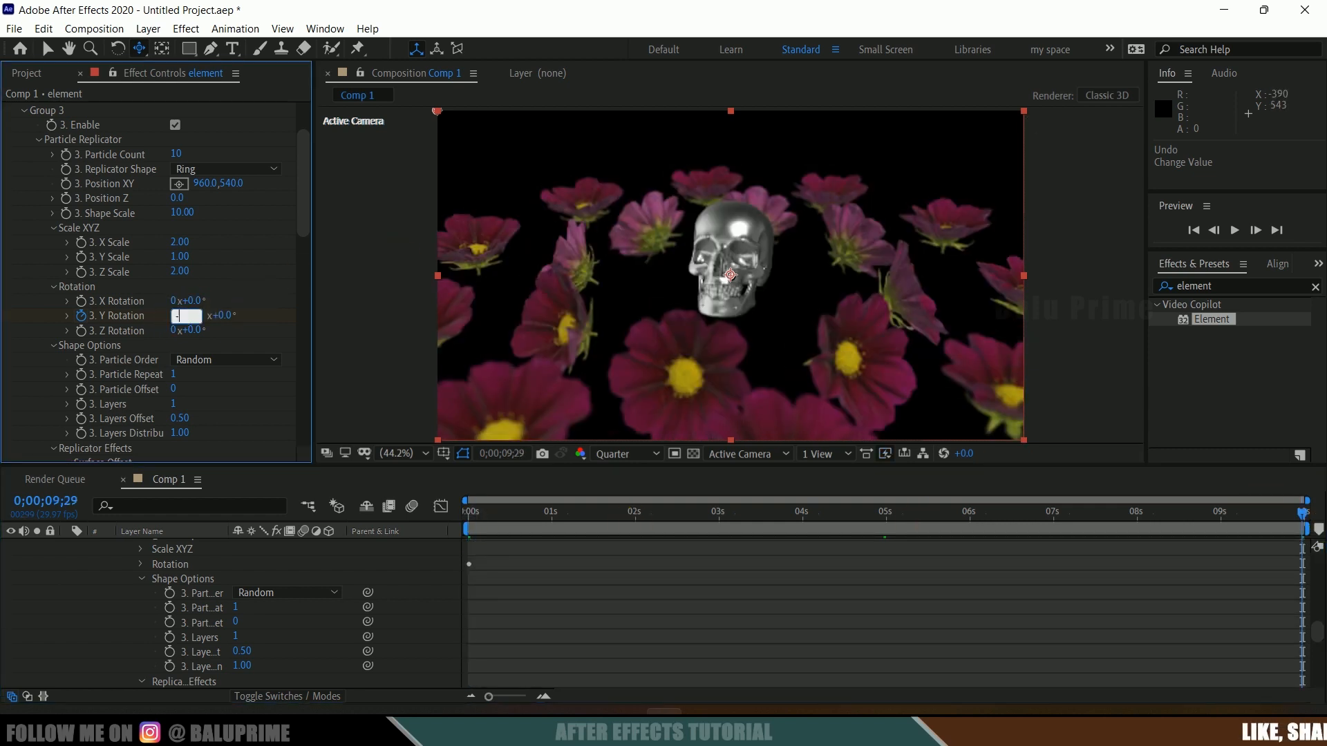
type("1")
key("Return")
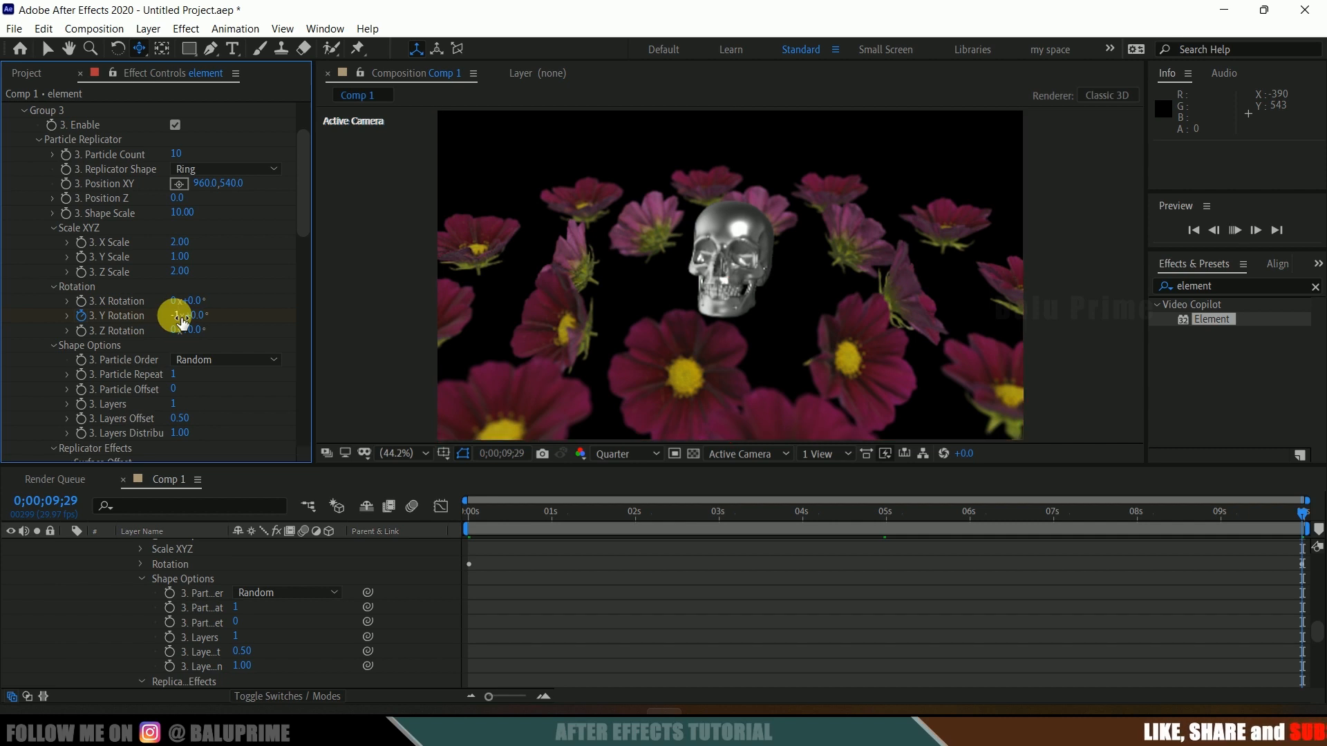
Step: Preview the rotating flower ring animation from the beginning
key("space")
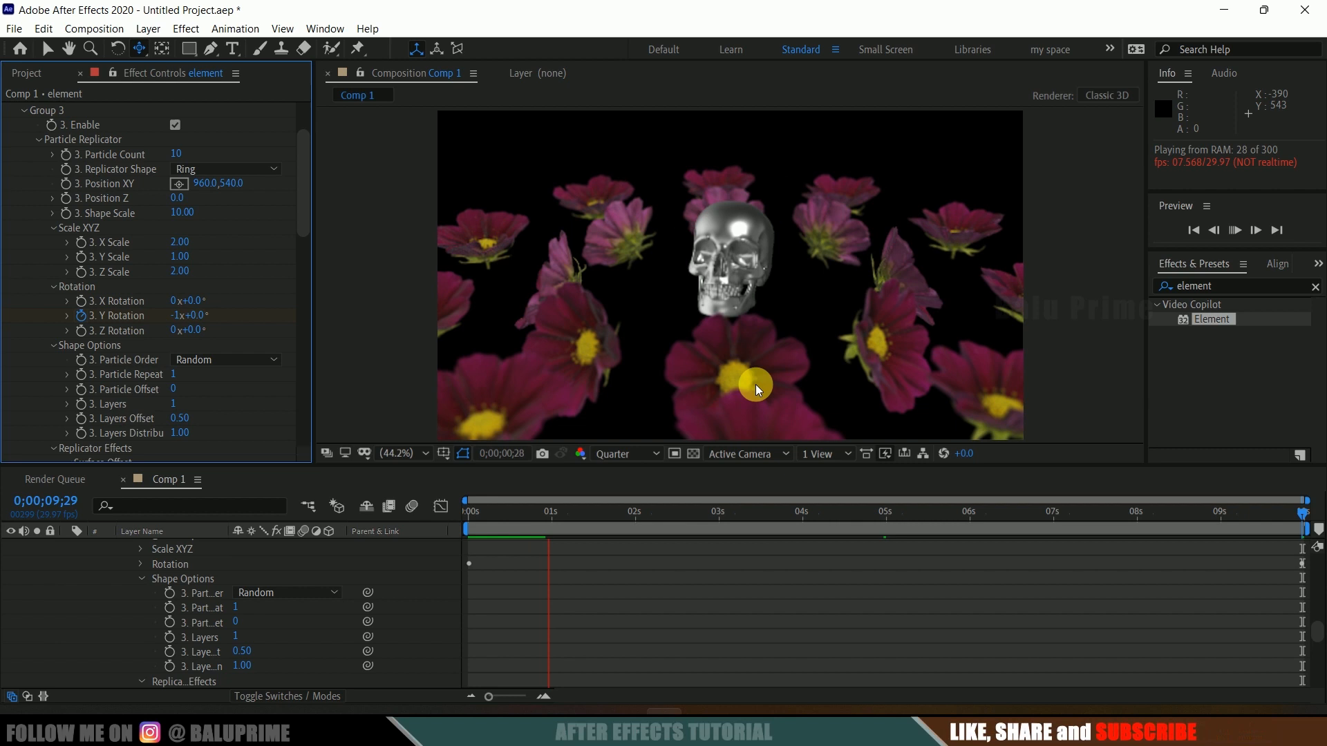
left_click_drag(492, 519, 454, 517)
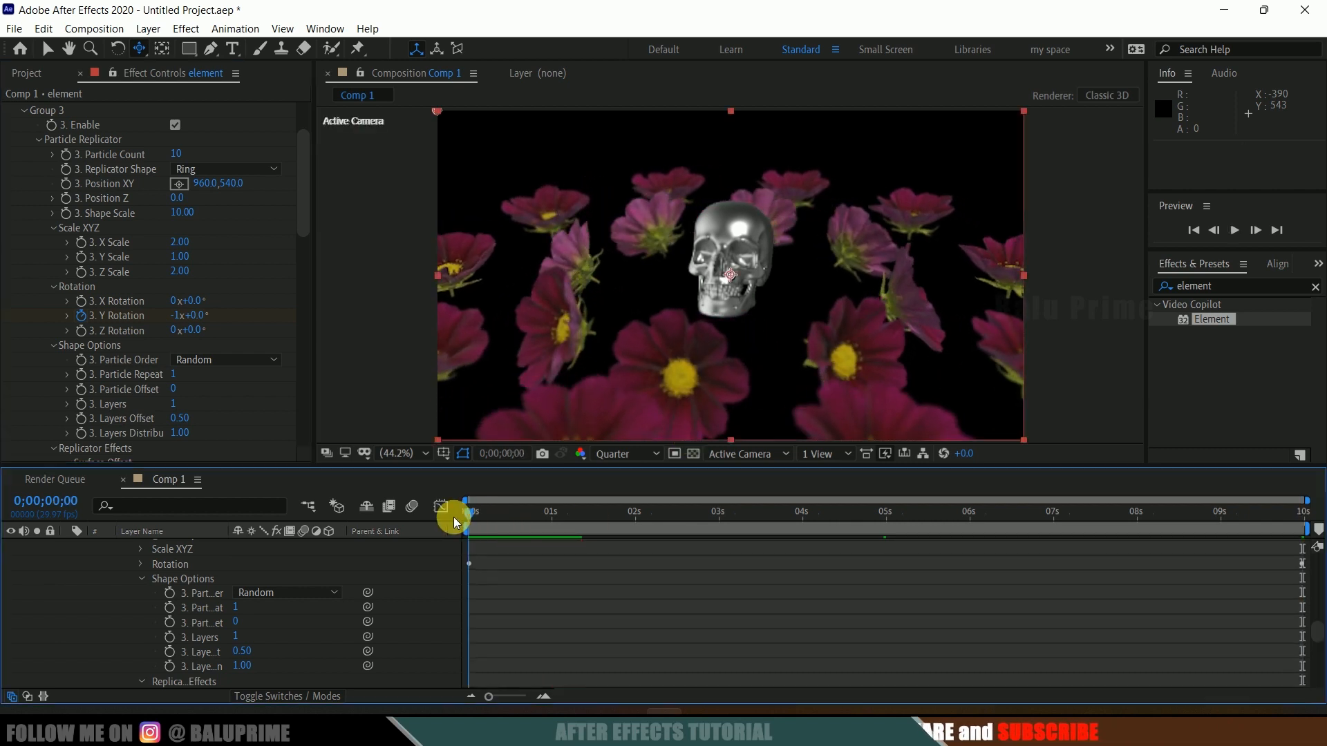
key("space")
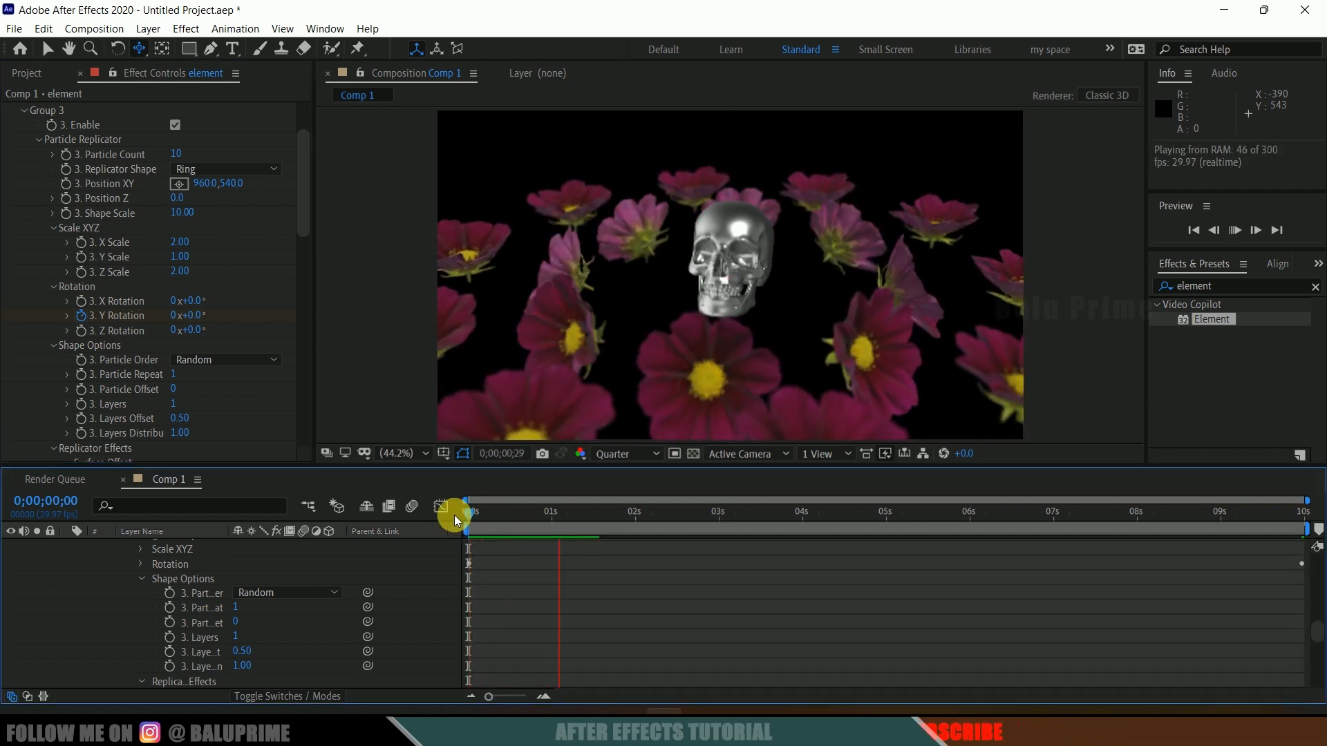